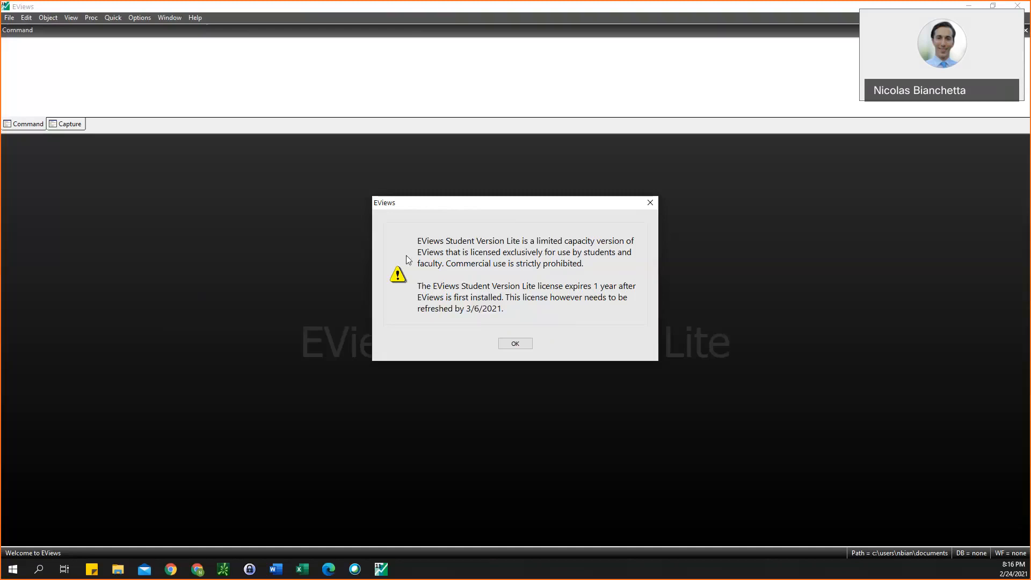
Dismiss the licence notice and the welcome screen, and start a new workfile
left_click(514, 344)
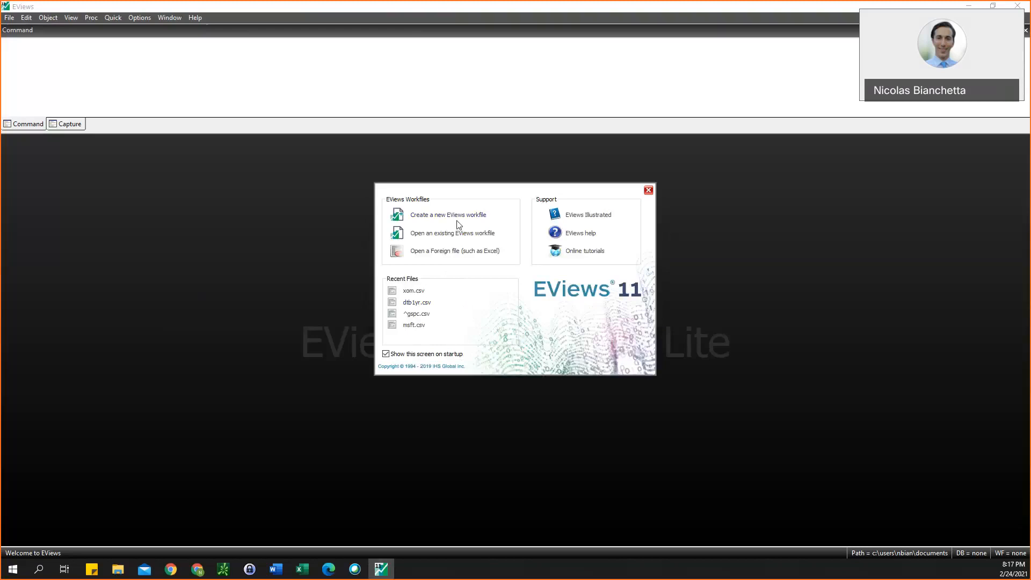
left_click(648, 191)
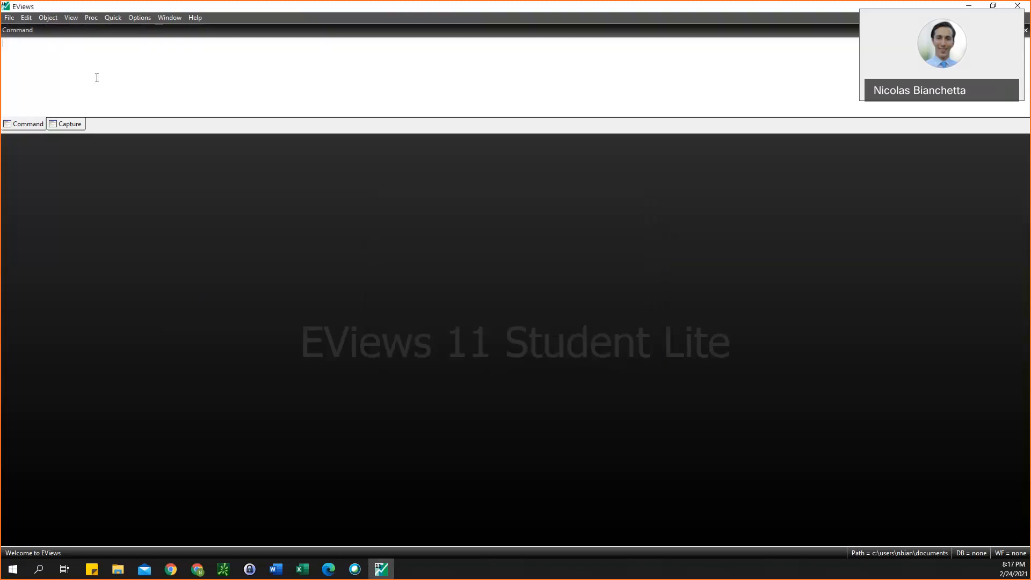
left_click(10, 18)
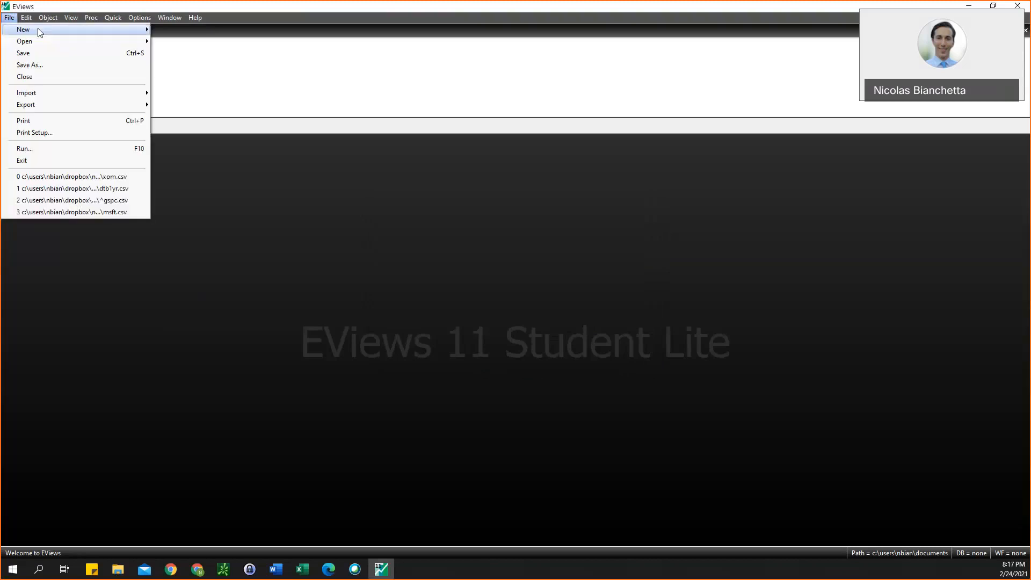
mouse_move(38, 29)
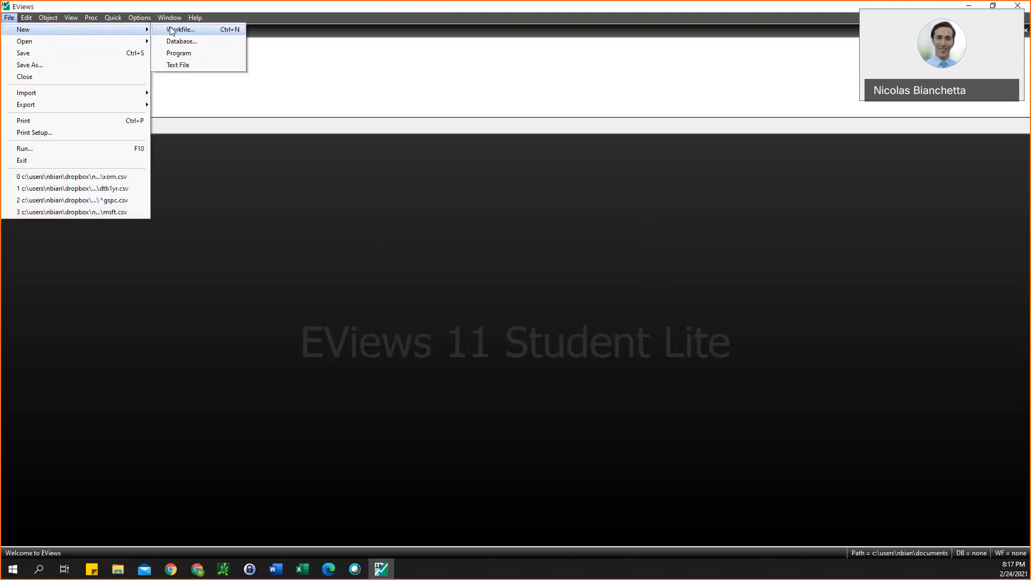
left_click(172, 31)
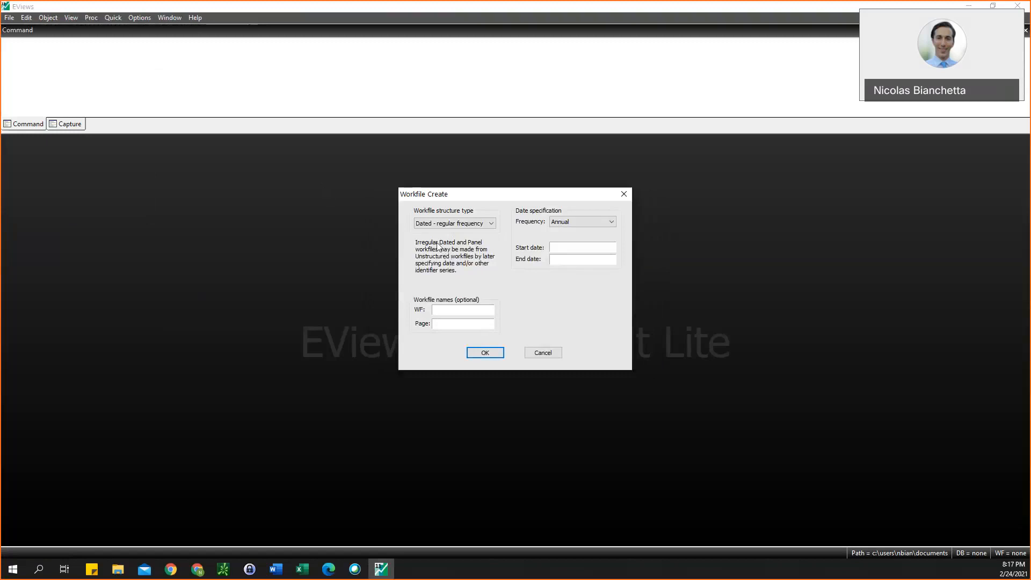
Create a dated, regular-frequency workfile named stock report with monthly frequency, starting 03/01/2016 and ending 02/01/2021
left_click(431, 225)
left_click(557, 224)
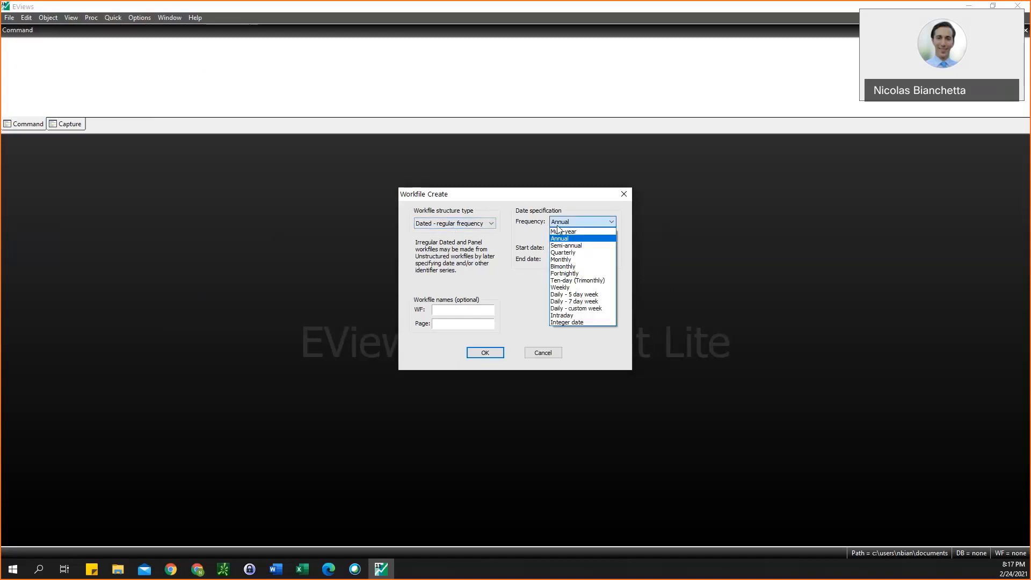
left_click(559, 261)
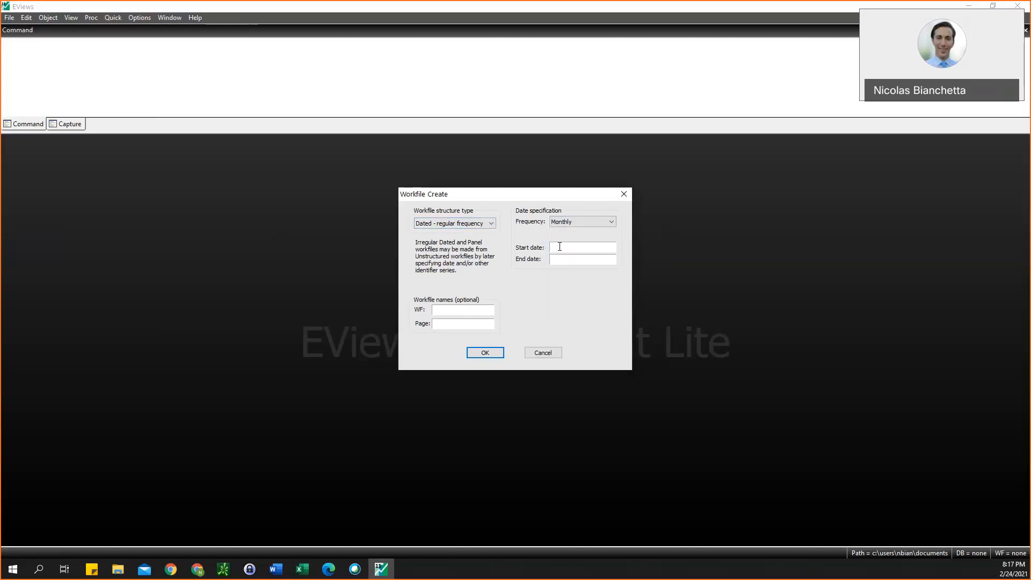
type("03/01/2016")
left_click(577, 258)
type("02/01")
type("/2021")
type("stock r")
type("eport")
left_click(490, 349)
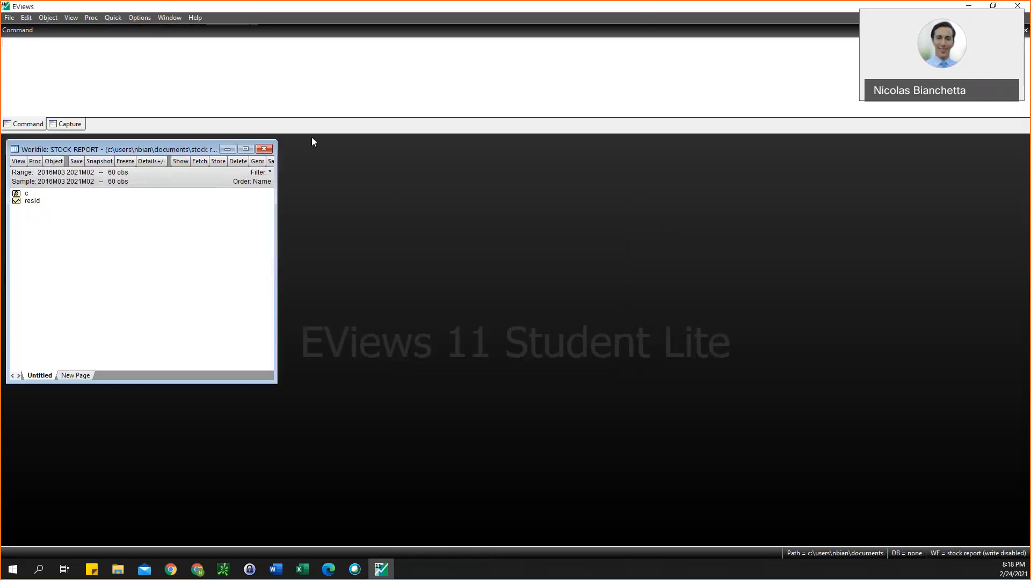
Move the stock report workfile window to the far right of the workspace, and view the data files in File Explorer's Stock Data folder
left_click_drag(161, 149, 279, 164)
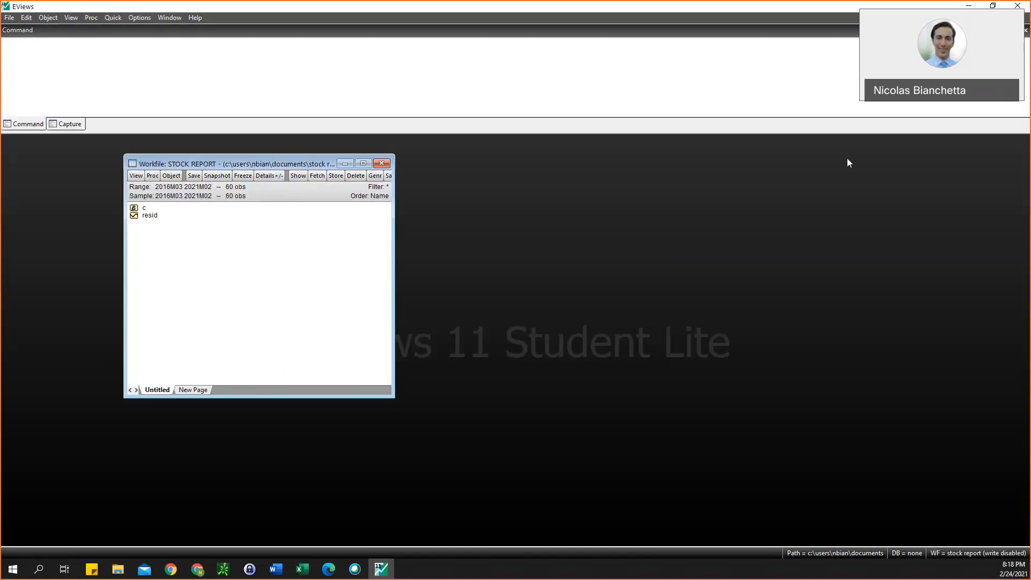
left_click_drag(255, 164, 858, 163)
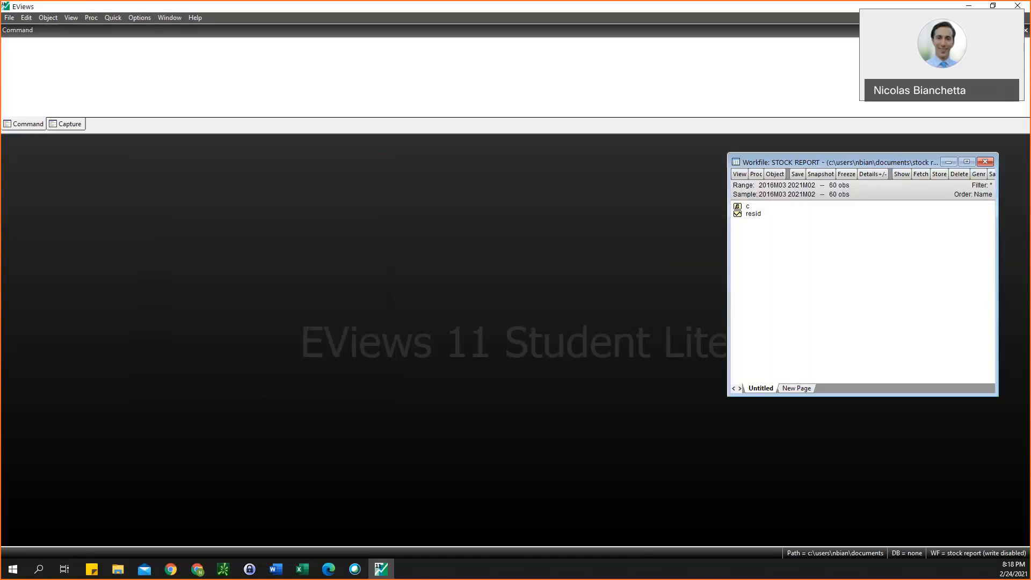
key("alt+Tab")
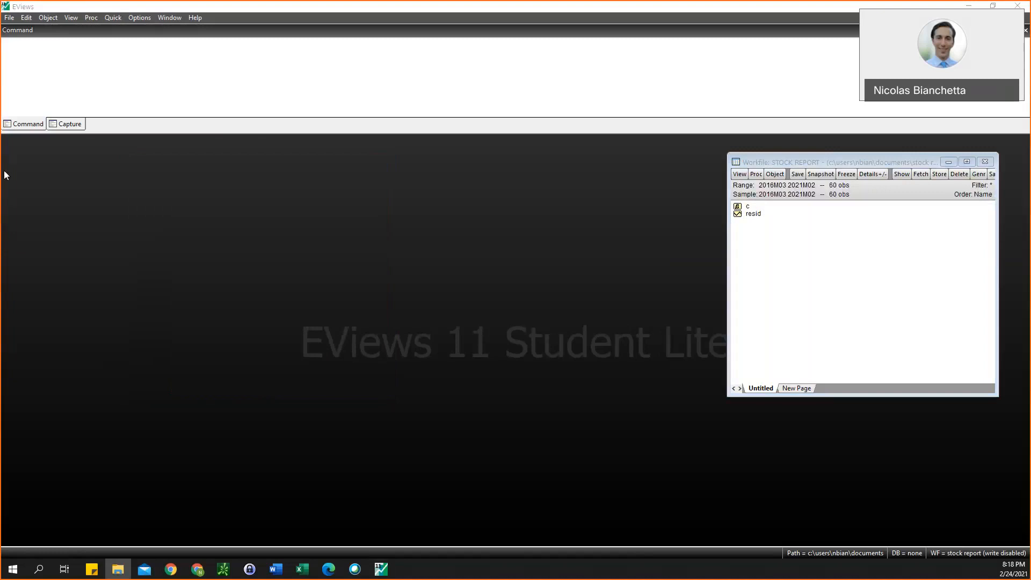
left_click_drag(265, 150, 265, 149)
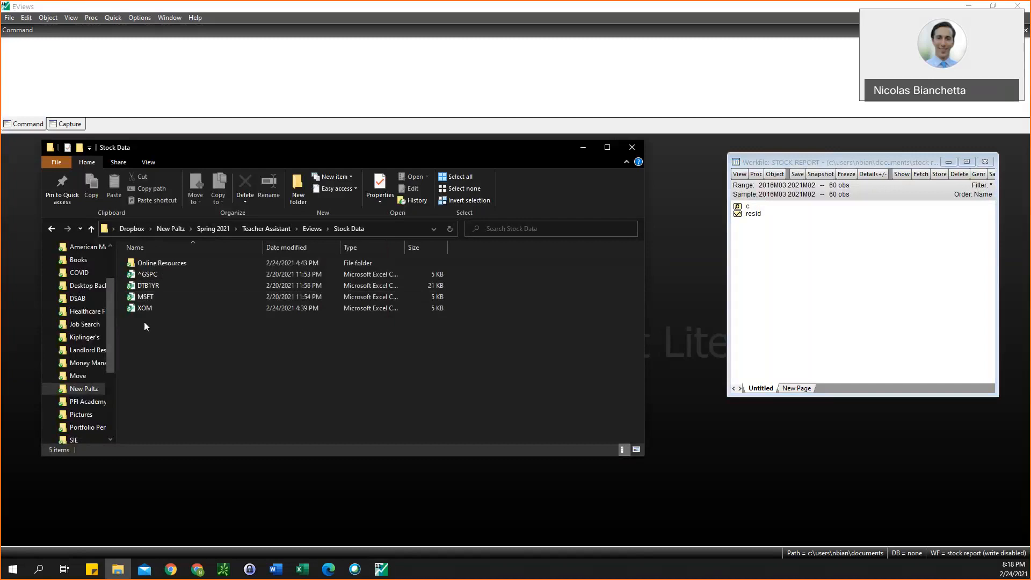
left_click(149, 300)
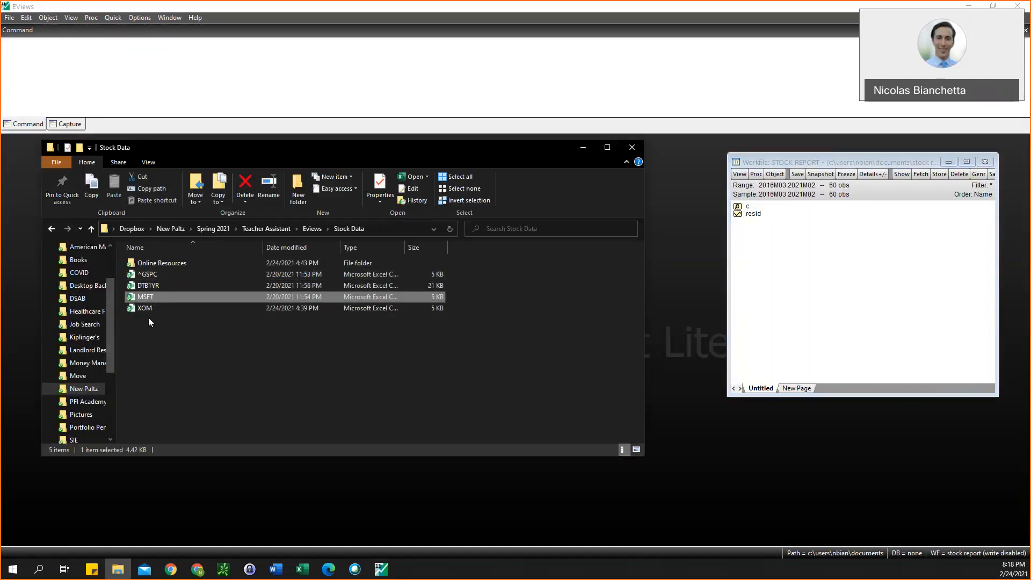
left_click(148, 321)
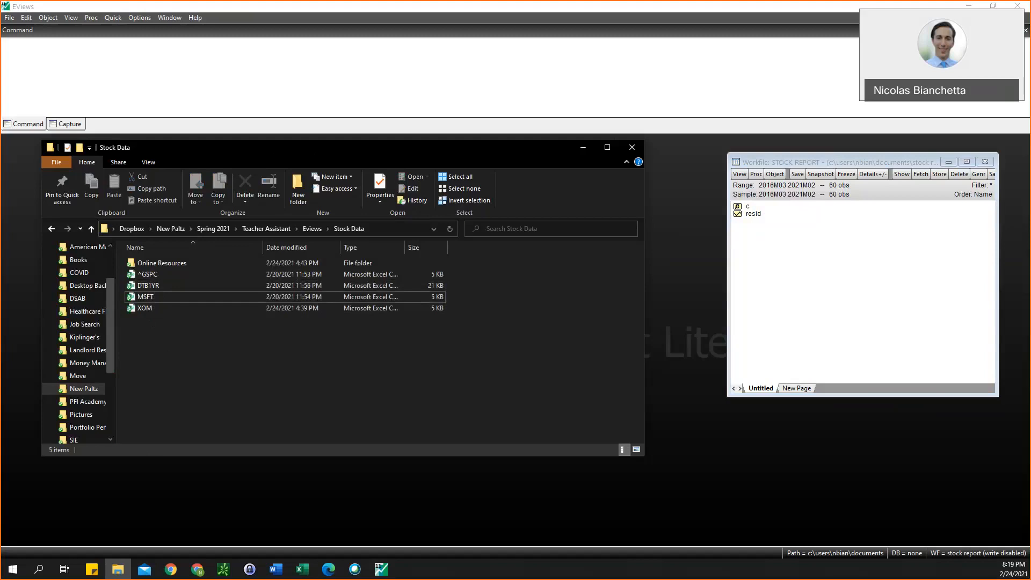
left_click(584, 147)
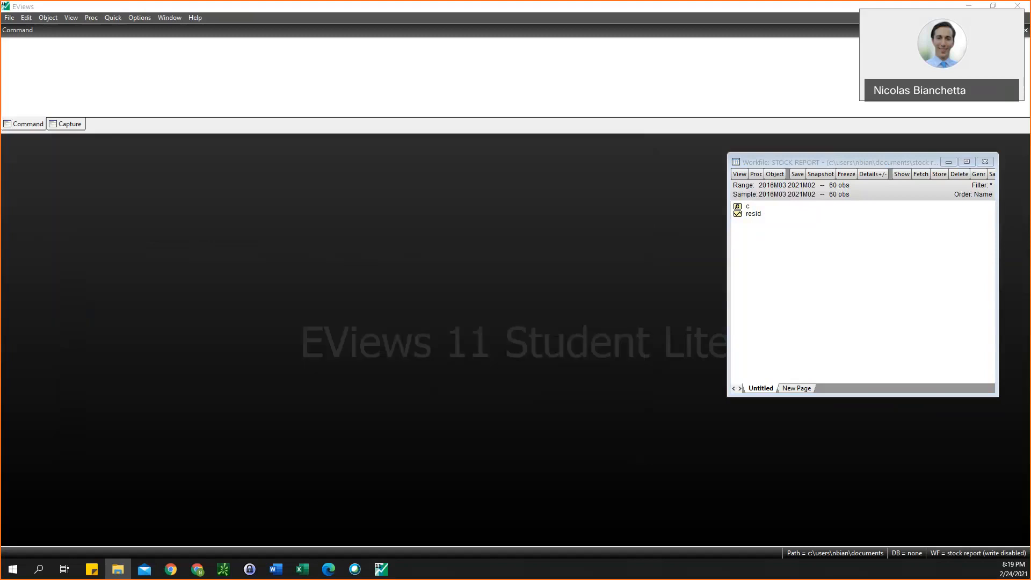
Import the ^GSPC data file into its own workfile with the default text-read settings, without linking the series to the external source
left_click_drag(1, 314, 254, 313)
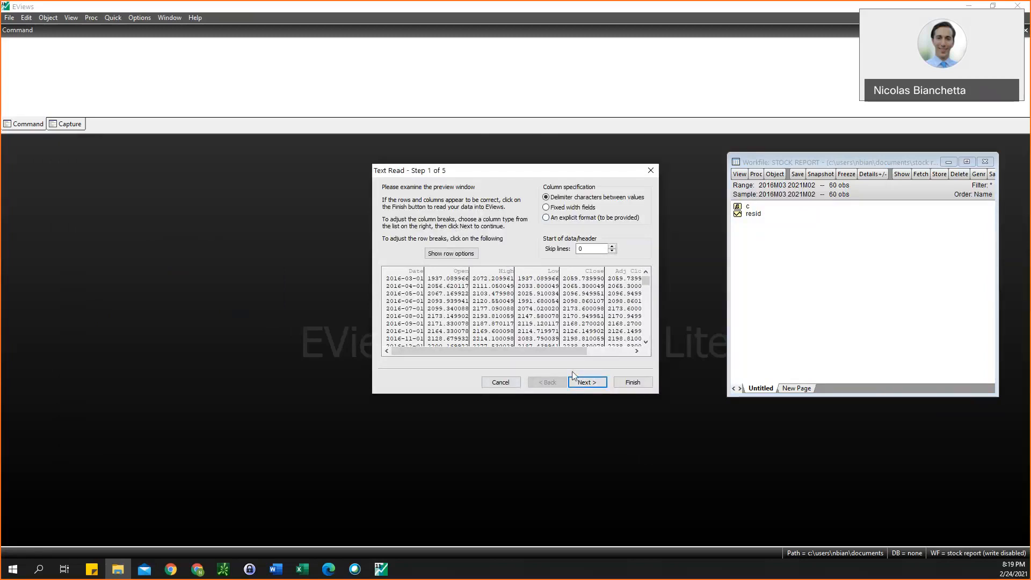
left_click(573, 384)
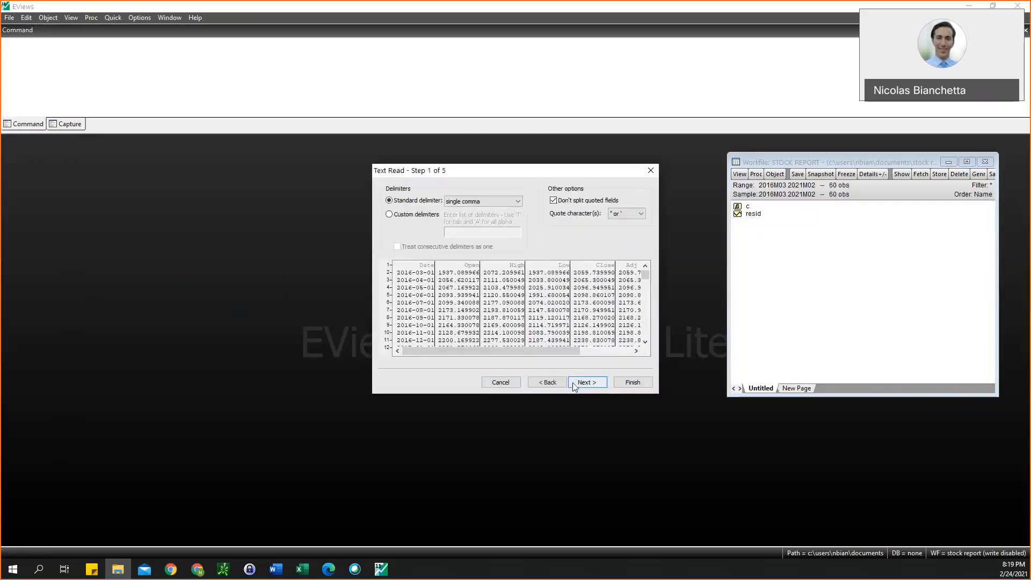
left_click(574, 384)
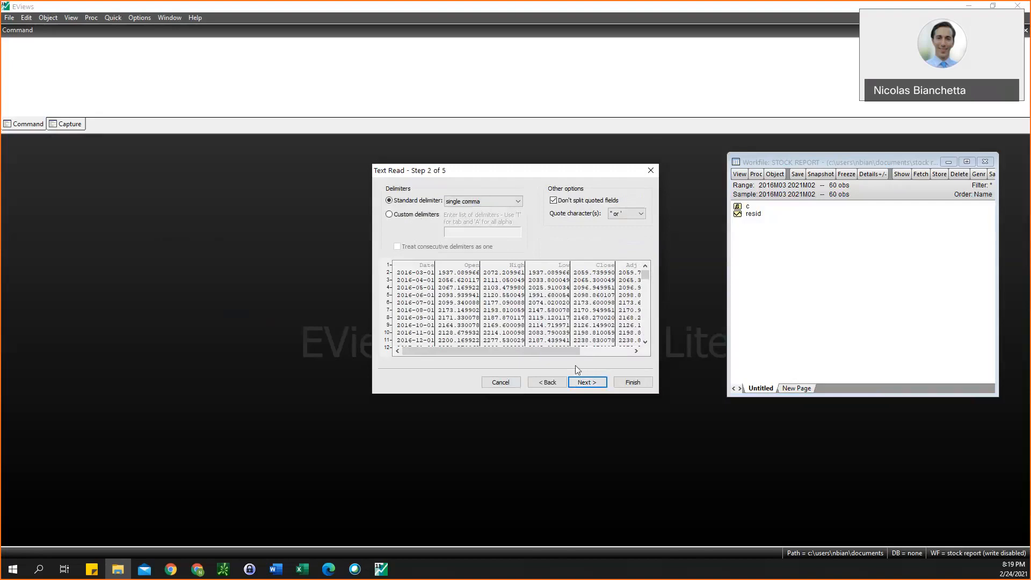
left_click(580, 382)
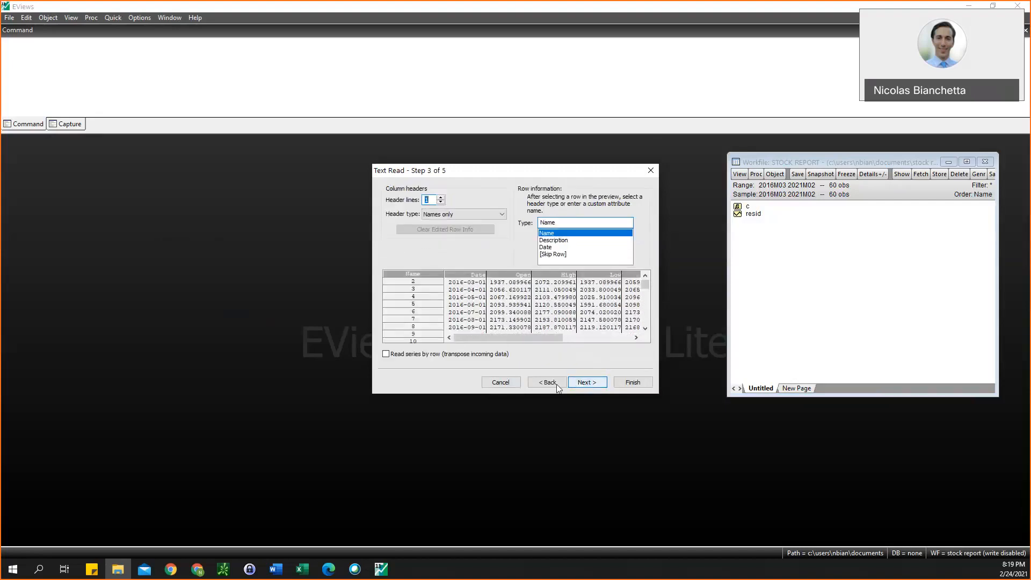
left_click(555, 384)
left_click(553, 386)
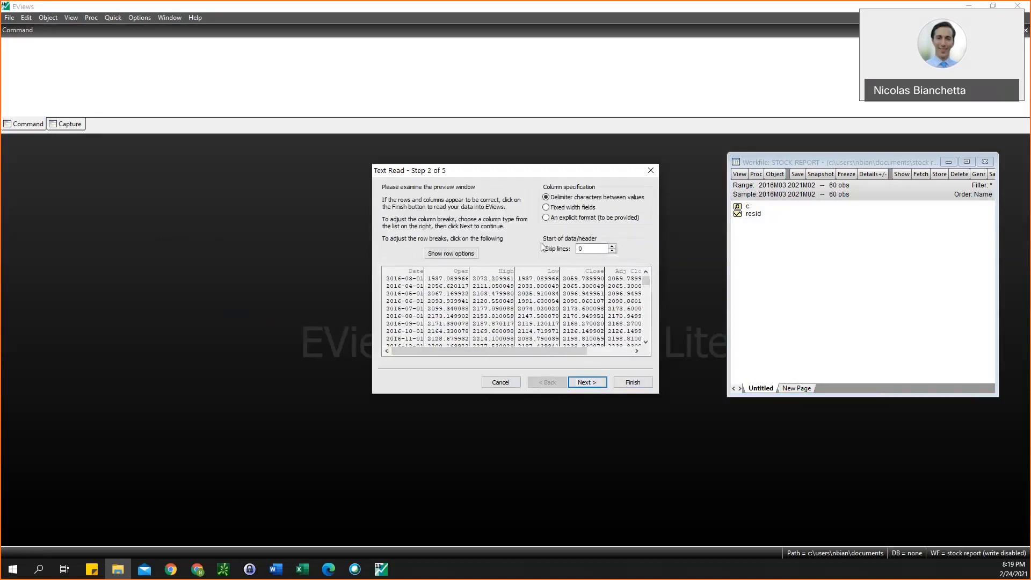
left_click(622, 384)
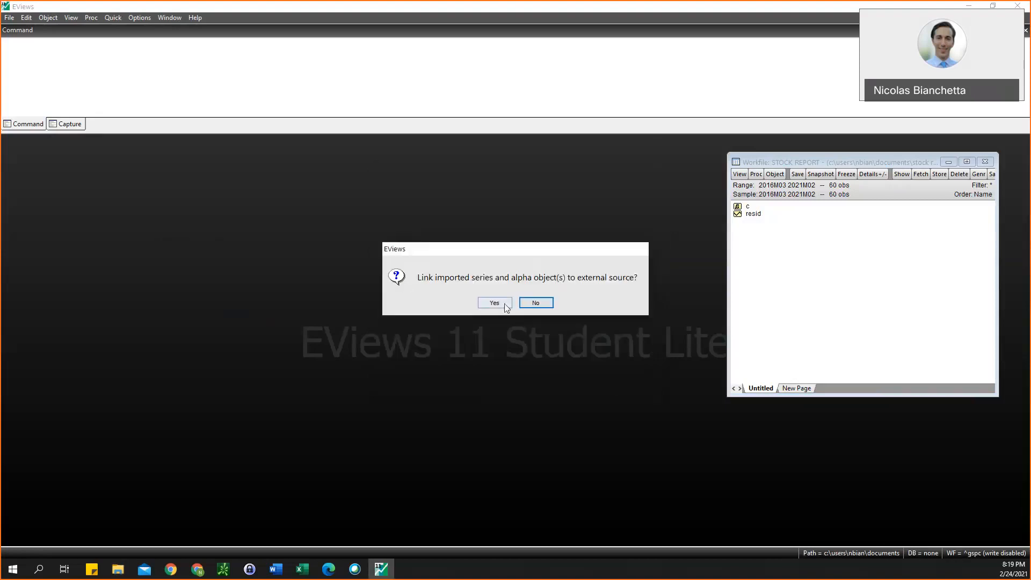
left_click(537, 303)
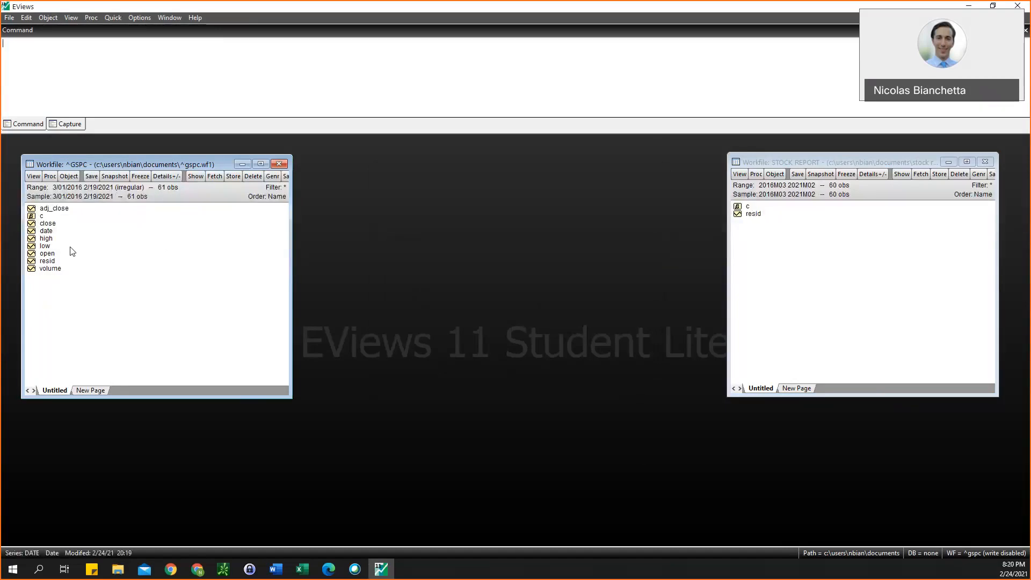
Rename the adj_close series in the ^GSPC workfile to SP500 and give it the display name S&P 500
left_click(61, 211)
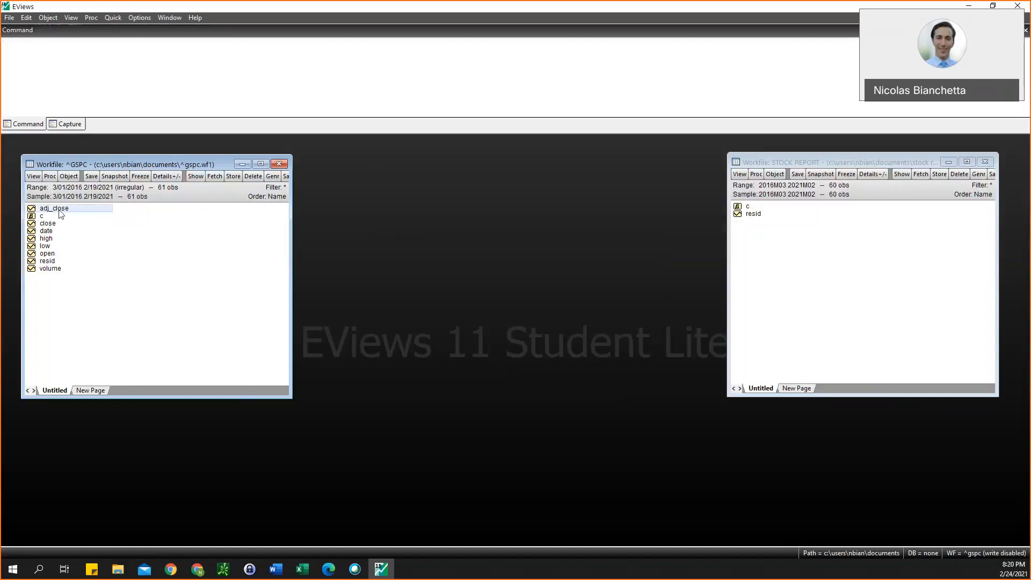
left_click(61, 208)
left_click_drag(411, 174, 411, 177)
right_click(356, 222)
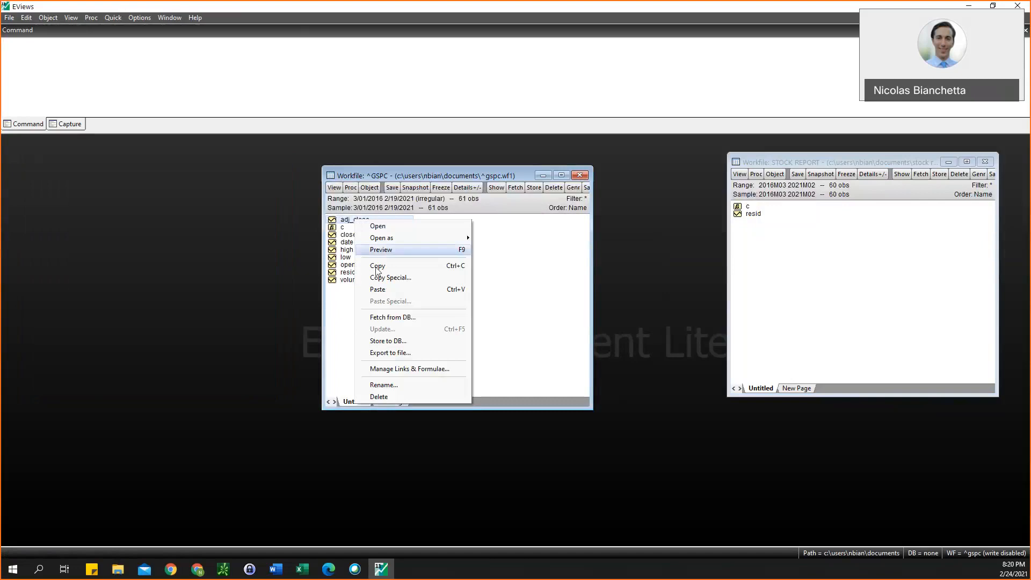
left_click(391, 384)
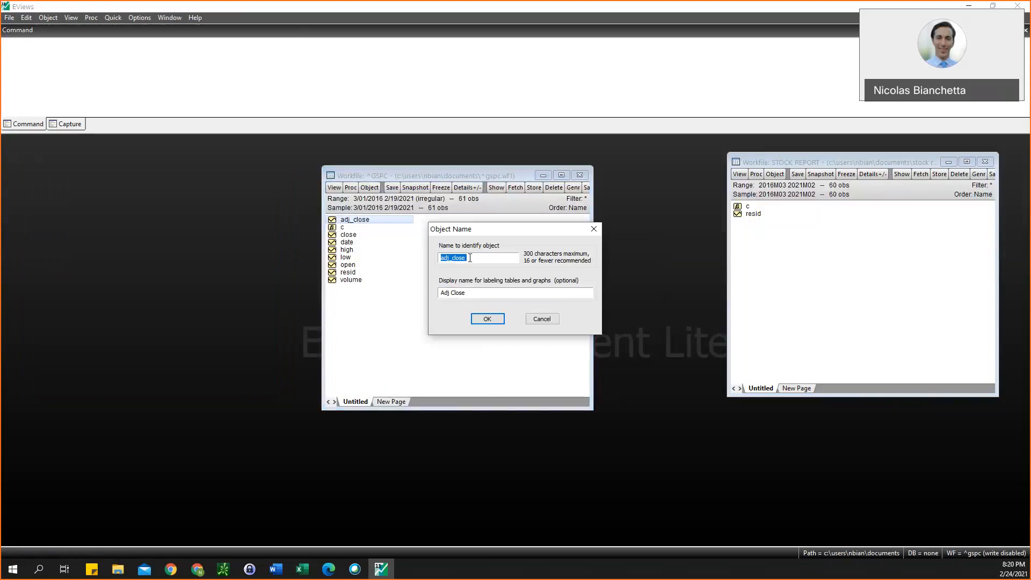
type("SP500")
left_click(472, 294)
type("&")
key("BackSpace")
key("BackSpace")
type("S&P 500")
left_click(479, 323)
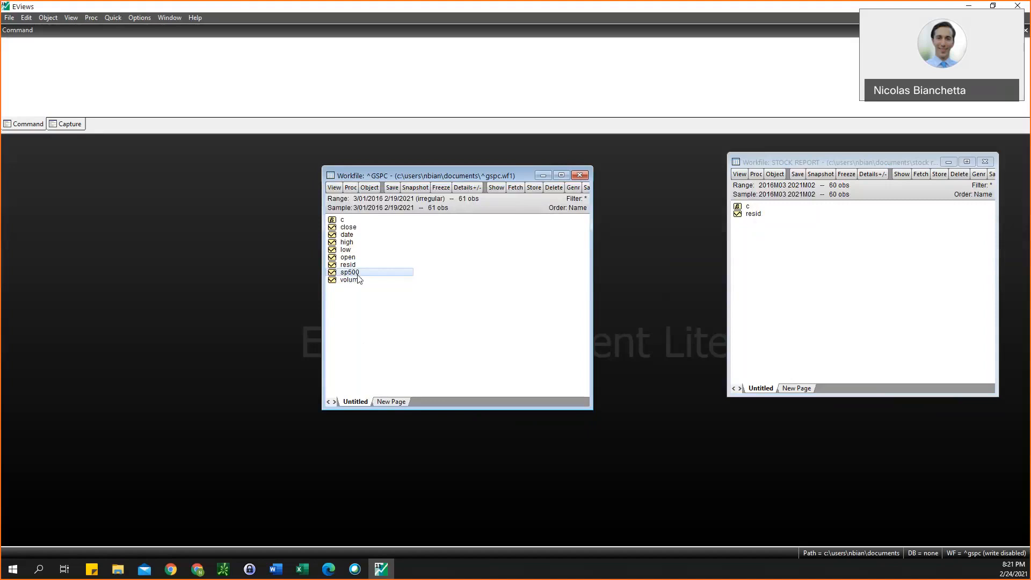
Copy the sp500 series into the stock report workfile and close the ^GSPC workfile without saving it
left_click_drag(358, 275, 784, 273)
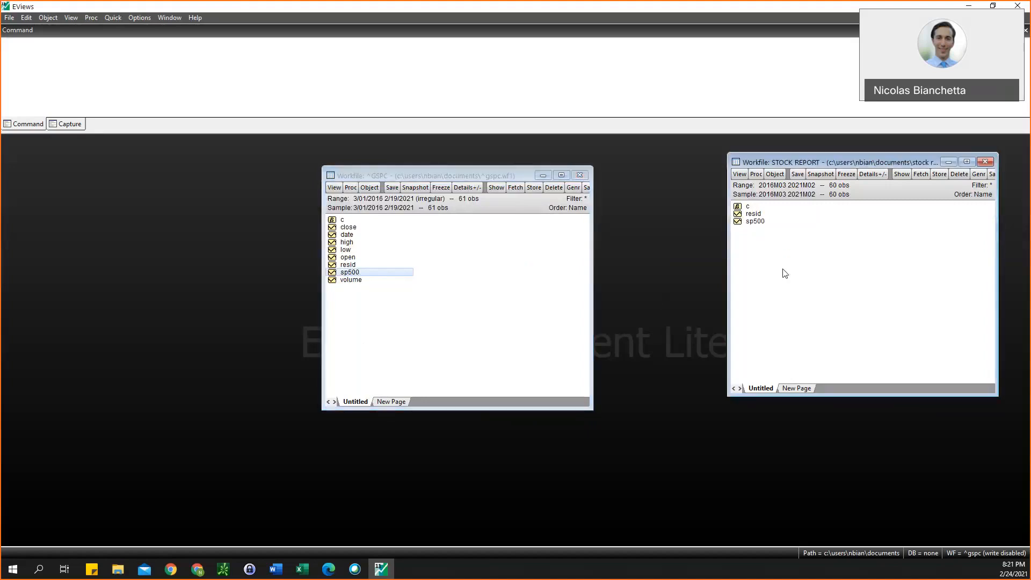
left_click(807, 162)
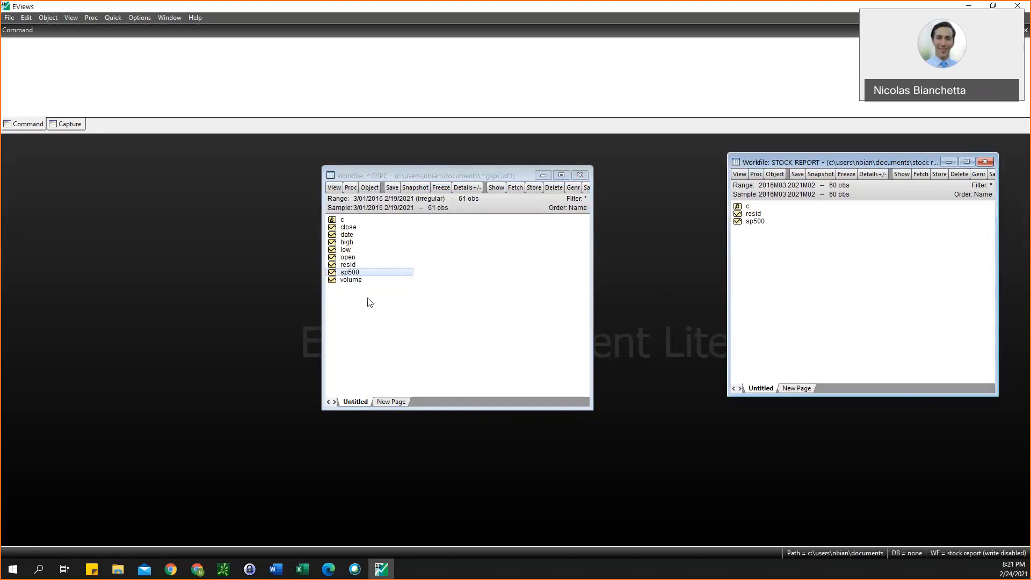
left_click(580, 177)
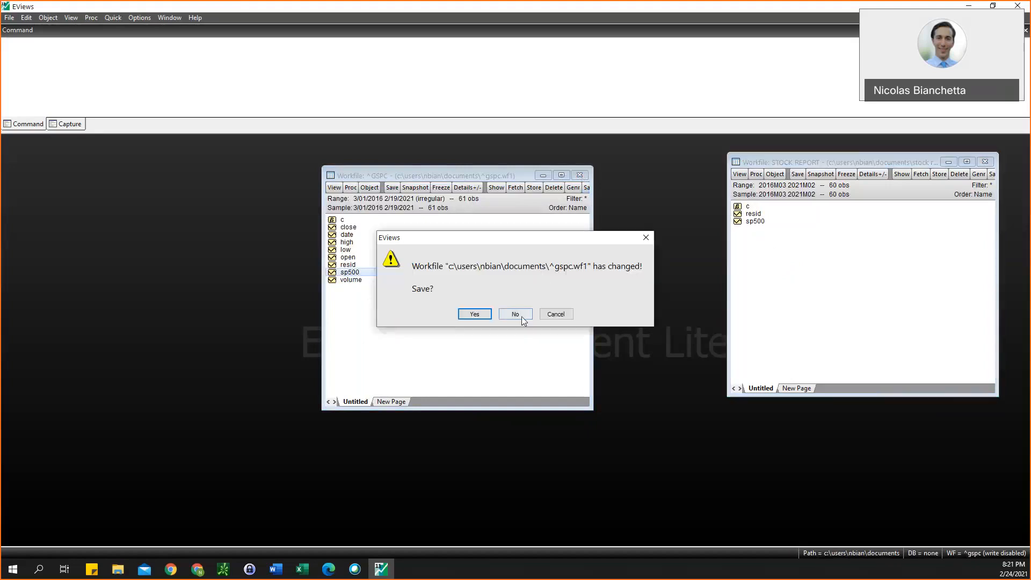
left_click(475, 315)
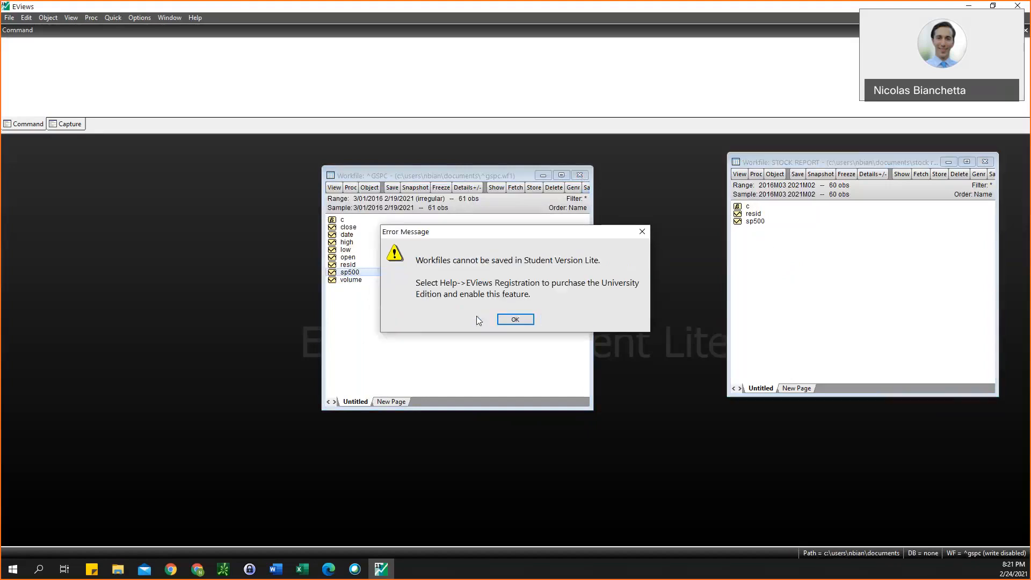
left_click(514, 320)
left_click(580, 175)
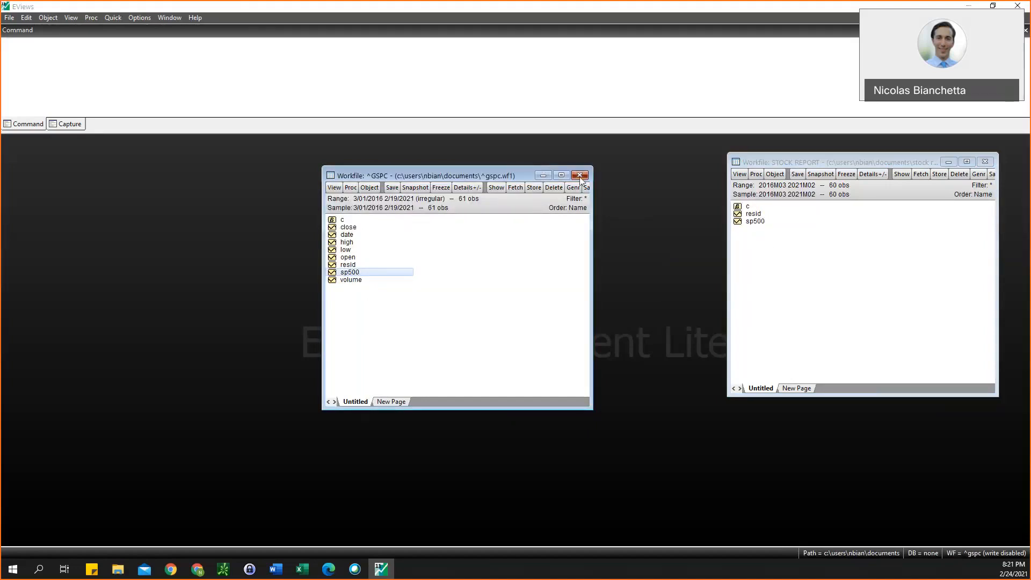
left_click(499, 316)
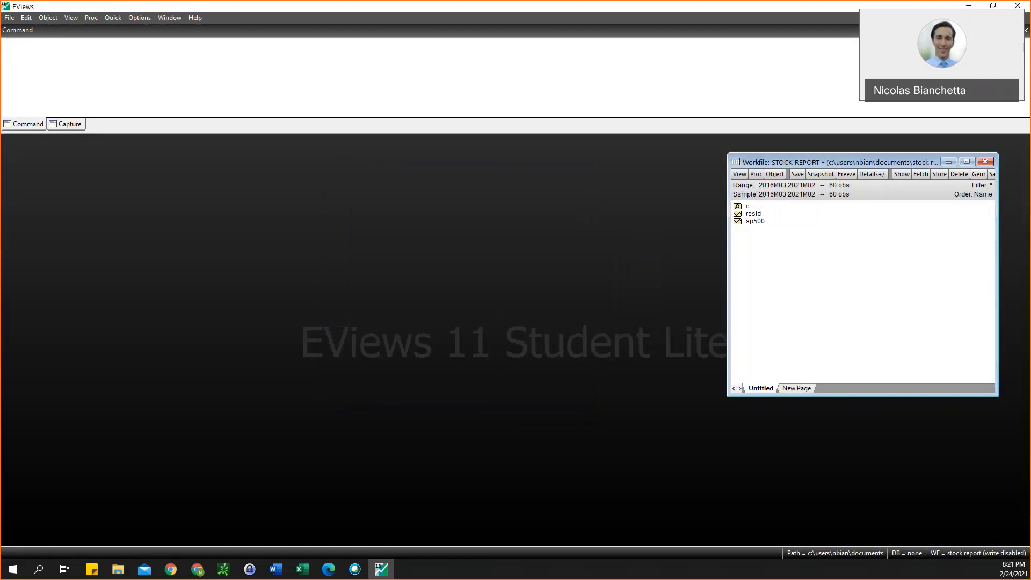
Import the MSFT data file from the Stock Data folder with the default text-read settings, without linking the series to the external source
left_click(117, 570)
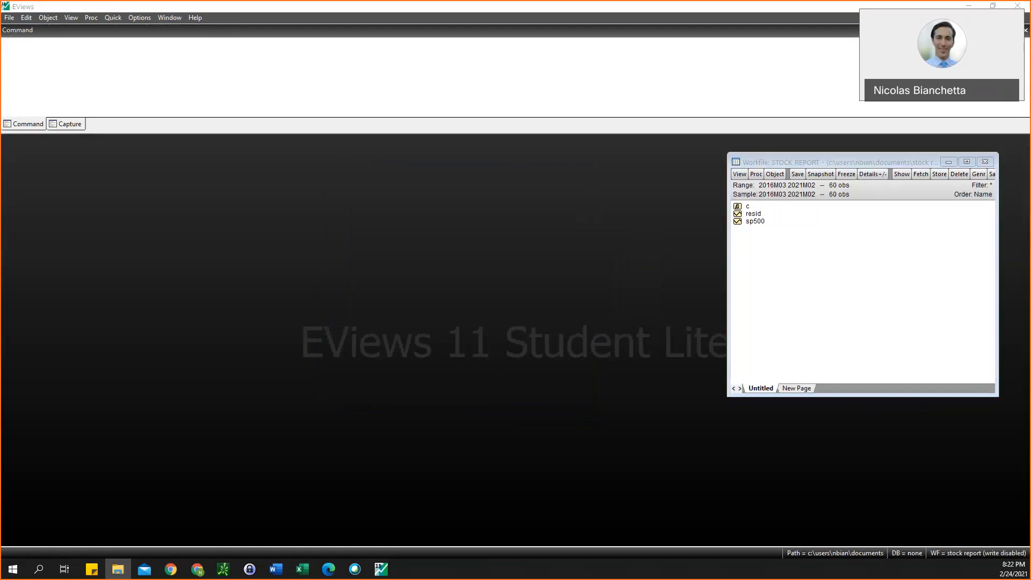
left_click_drag(1, 269, 195, 269)
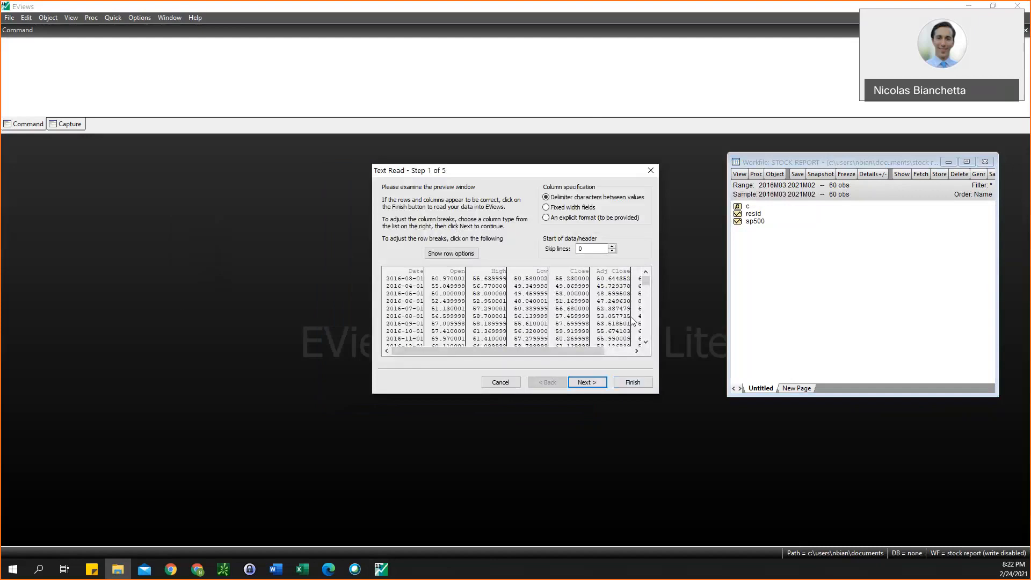
left_click(632, 383)
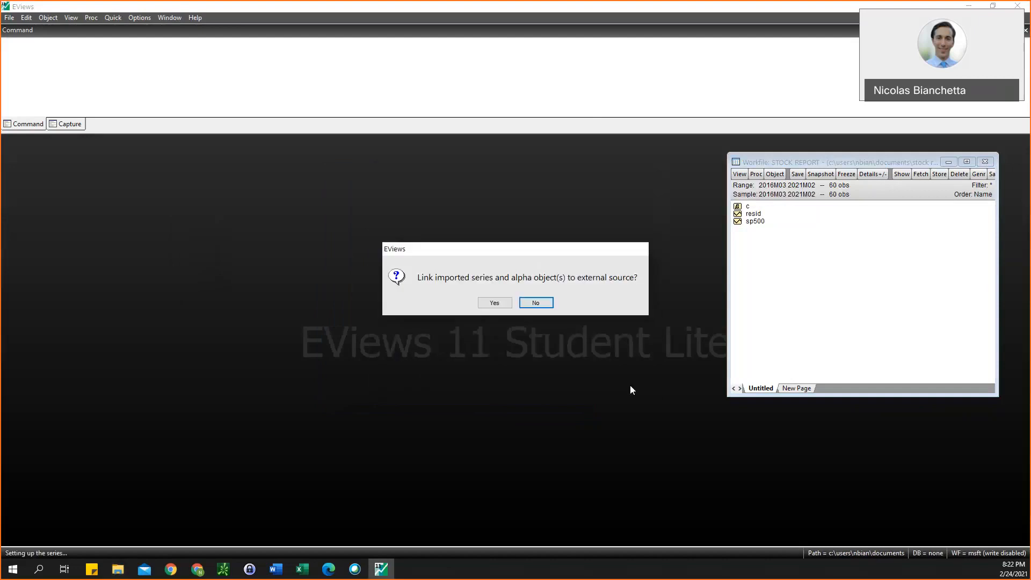
left_click(535, 303)
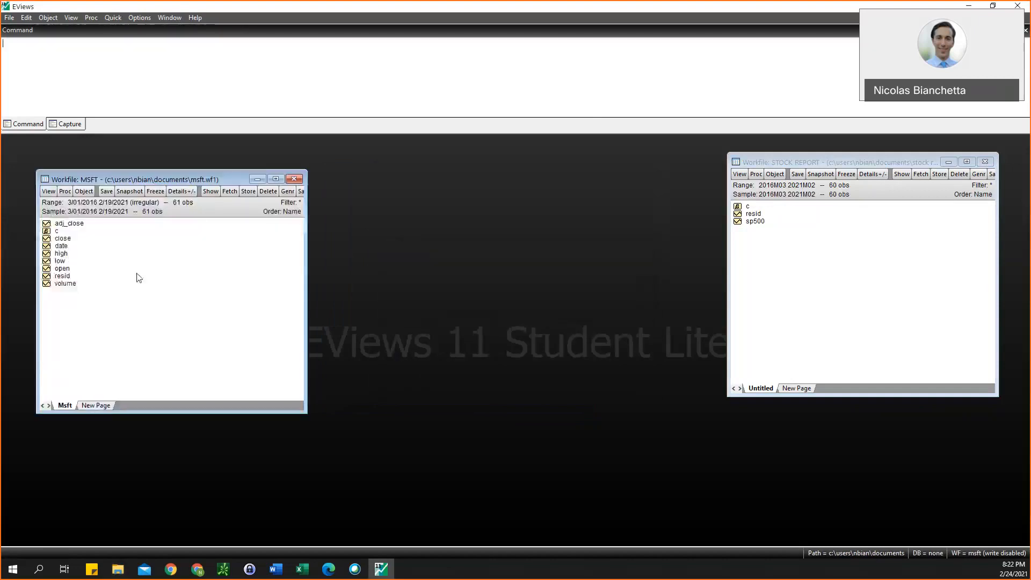
Rename the adj_close series in the MSFT workfile to MSFT and give it the display name Microsoft
right_click(80, 227)
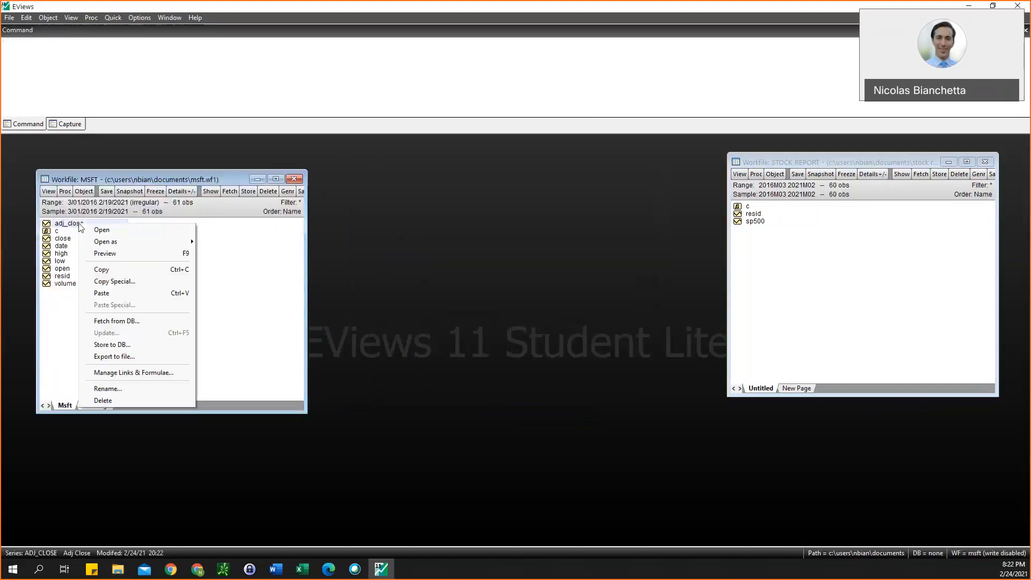
left_click(112, 388)
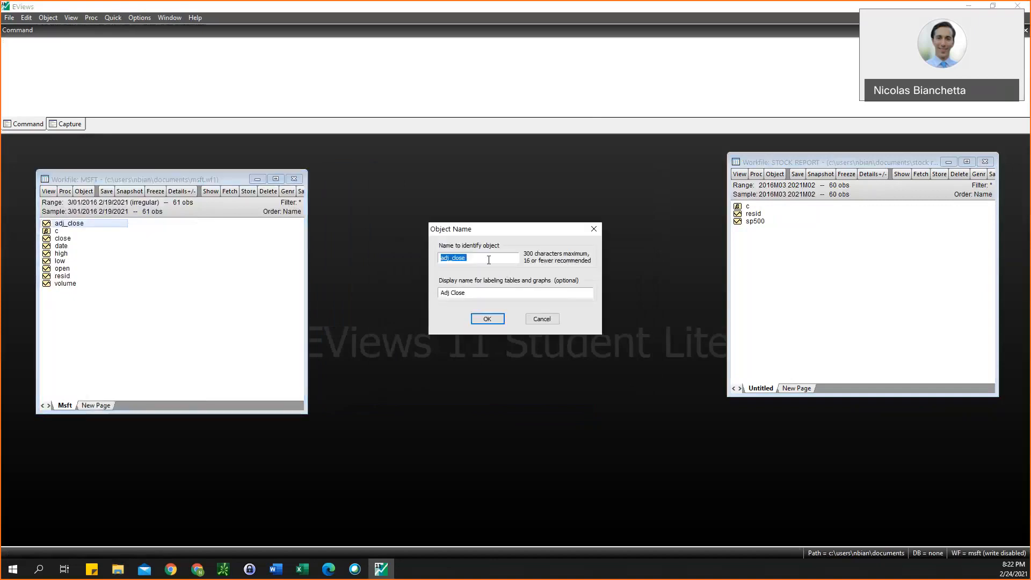
type("MSFT")
key("Tab")
type("Microsf")
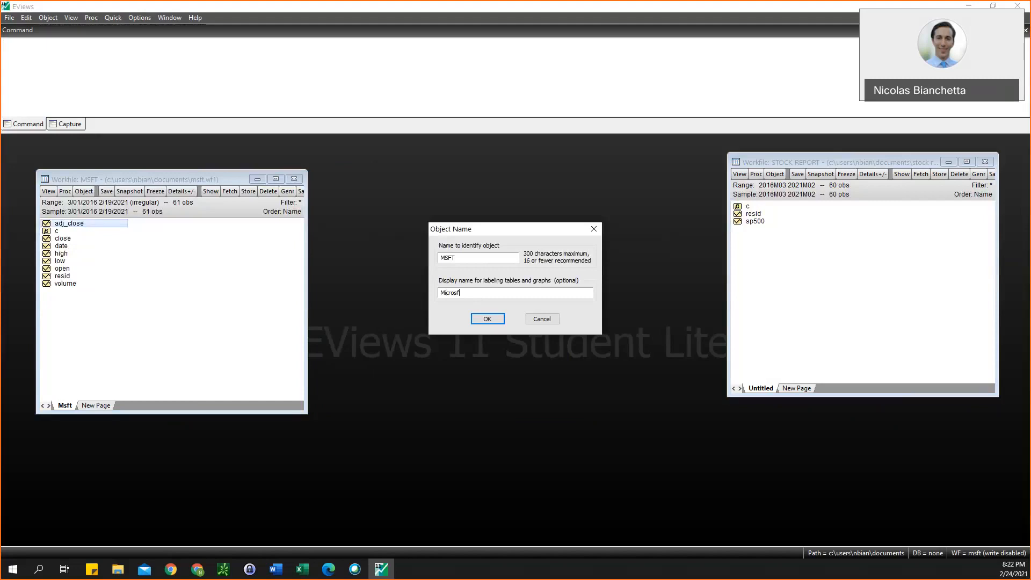
key("BackSpace")
type("oft")
left_click(480, 316)
Copy the msft series into the stock report workfile and close the MSFT workfile without saving it
left_click_drag(58, 262, 861, 262)
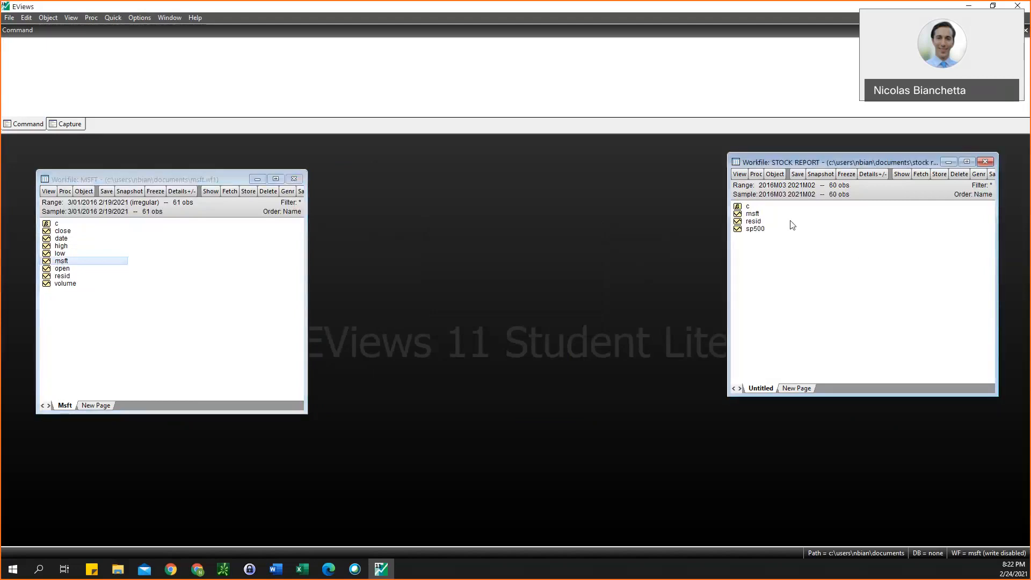
left_click(293, 179)
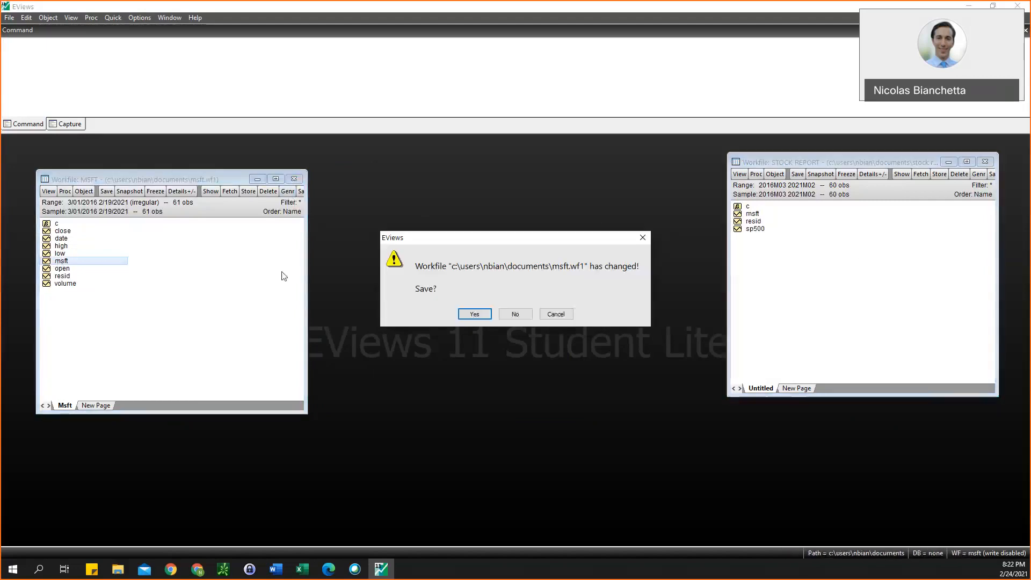
left_click(507, 317)
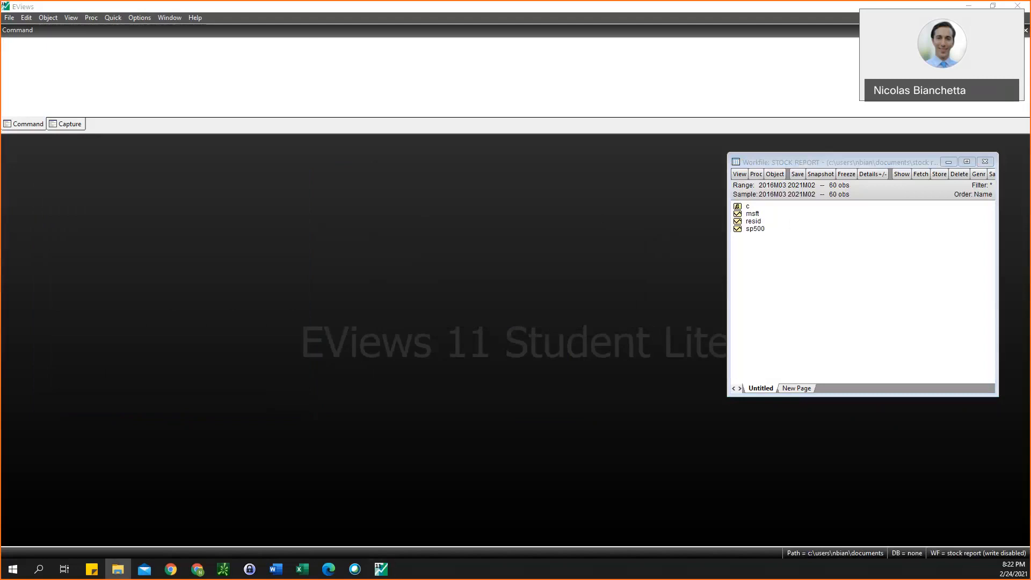
Import the XOM data file into its own workfile with the default text-read settings, without linking the series to the external source
left_click_drag(403, 274, 401, 315)
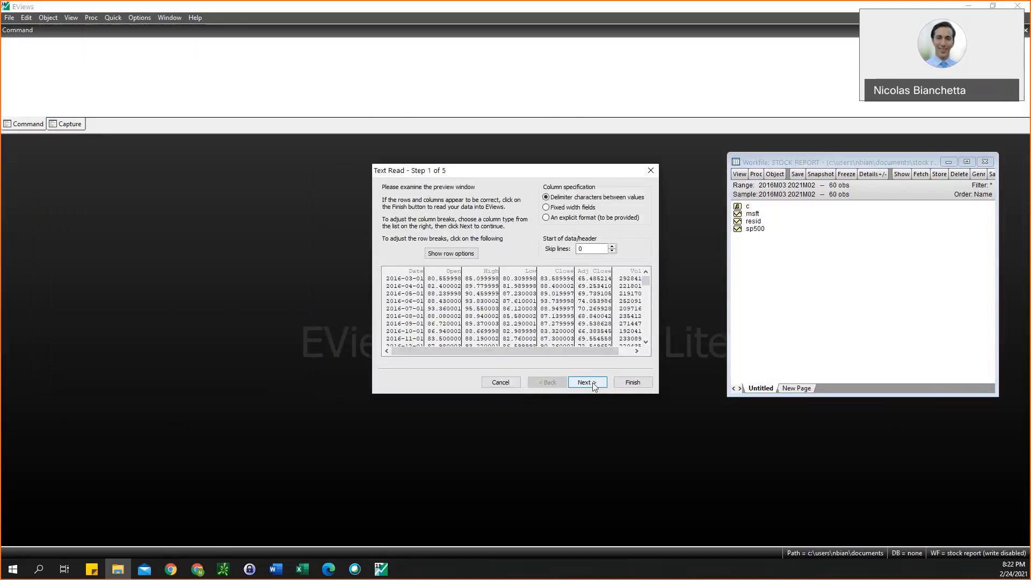
left_click(633, 383)
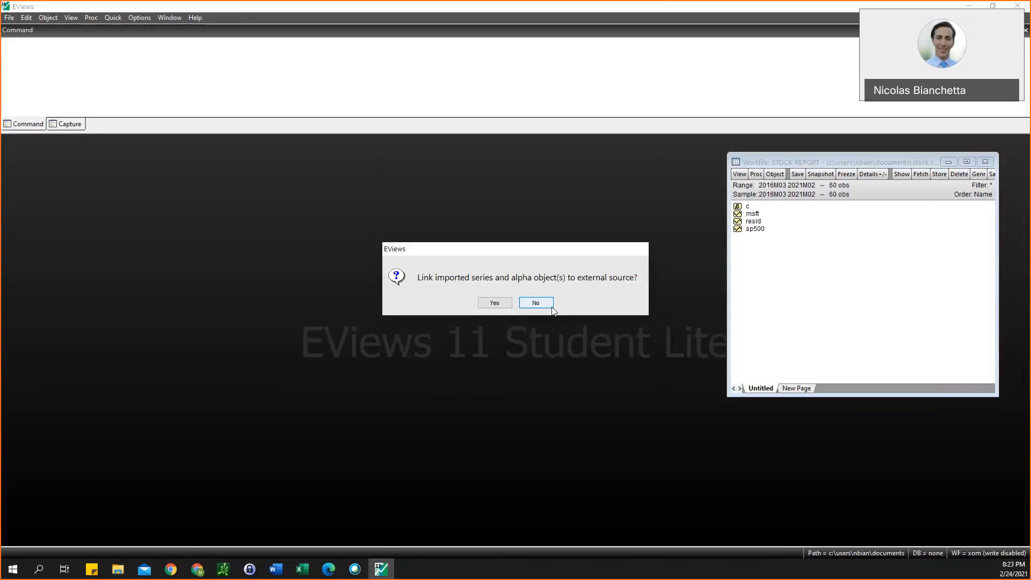
left_click(535, 303)
Rename the adj_close series in the XOM workfile to xom and replace its display name
left_click(91, 240)
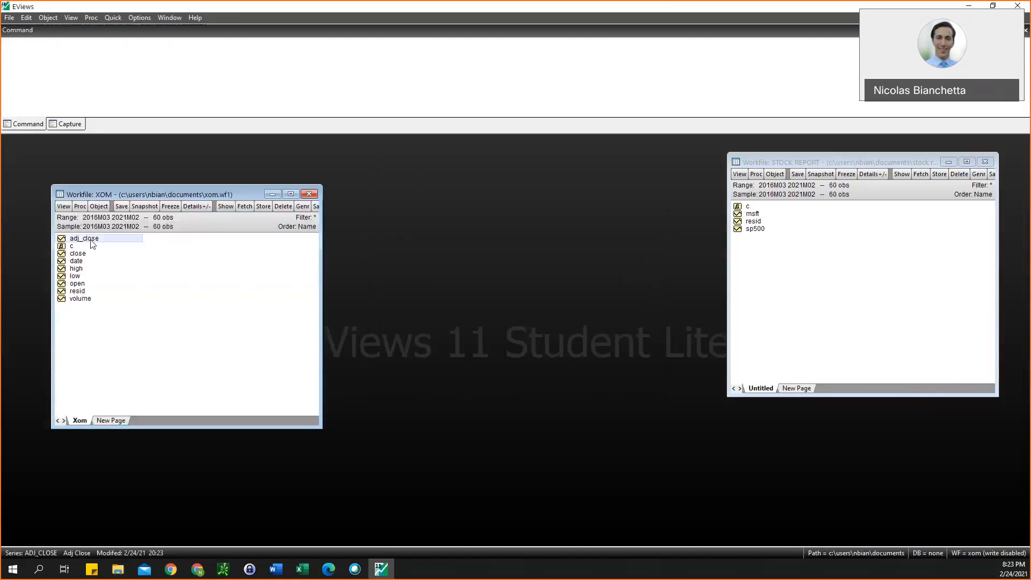
right_click(90, 242)
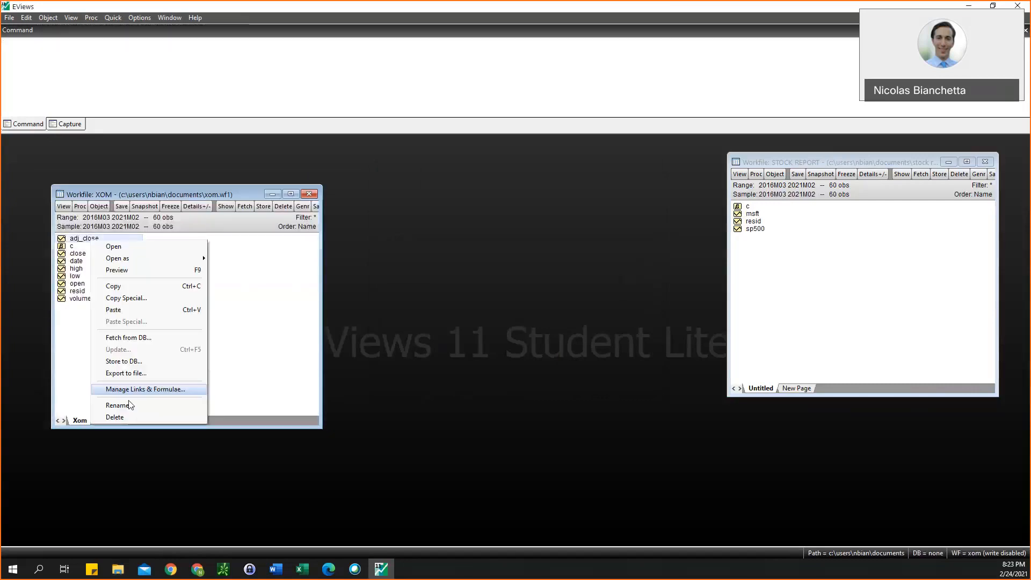
left_click(130, 405)
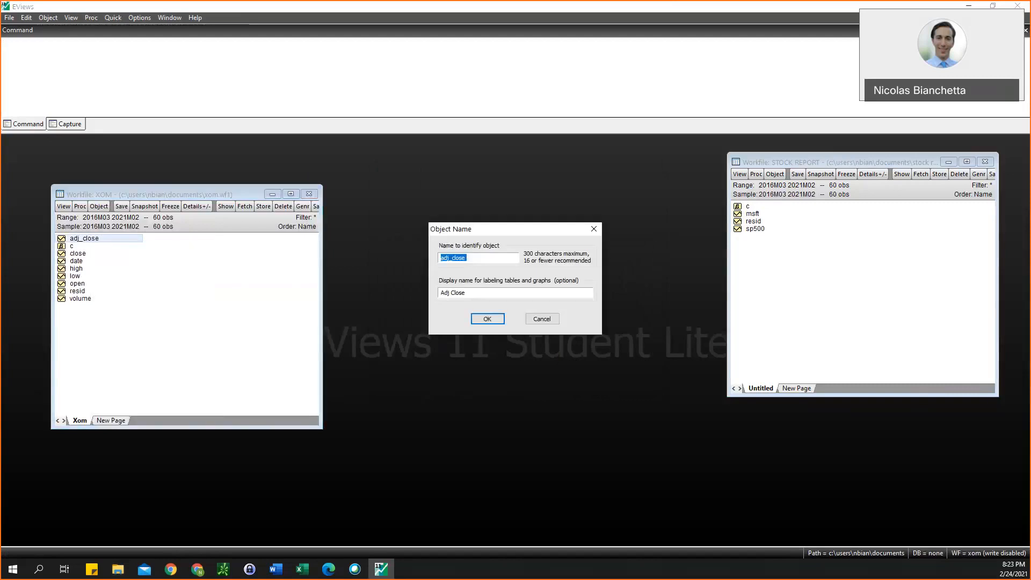
type("xom")
key("Tab")
type("Z")
type("OM")
left_click(494, 321)
Copy the xom series into the stock report workfile and close the XOM workfile without saving it
left_click_drag(129, 300, 823, 299)
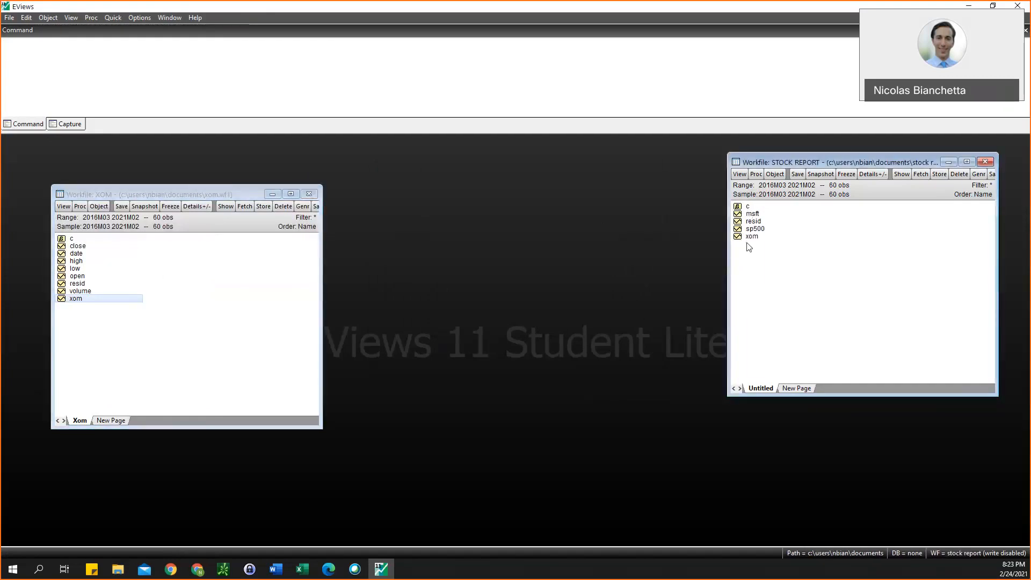
left_click(309, 194)
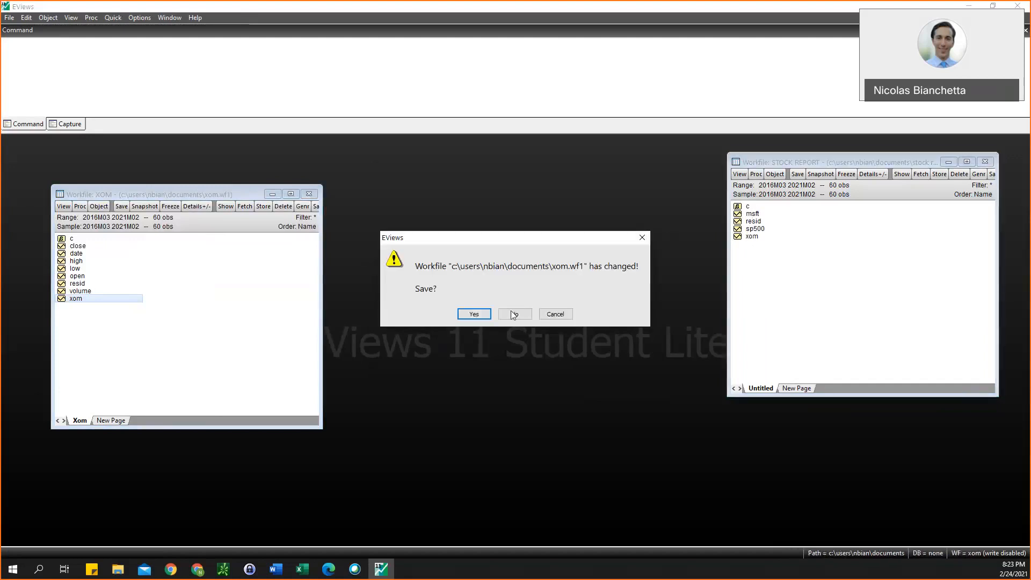
left_click(514, 314)
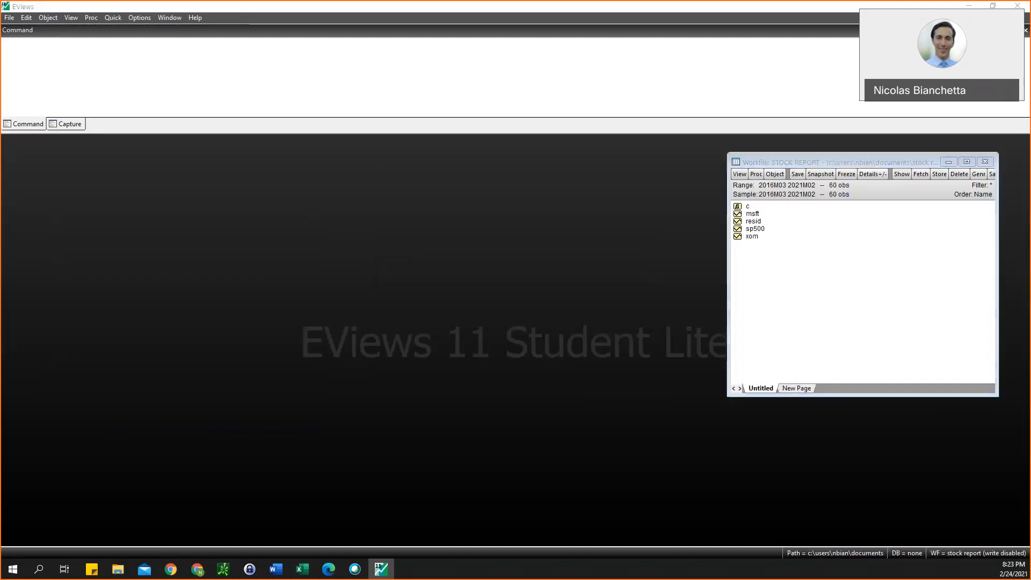
Import the DTB1YR data file from the Stock Data folder into its own workfile, without linking the series to the external source
key("alt+Tab")
left_click_drag(1, 298, 217, 298)
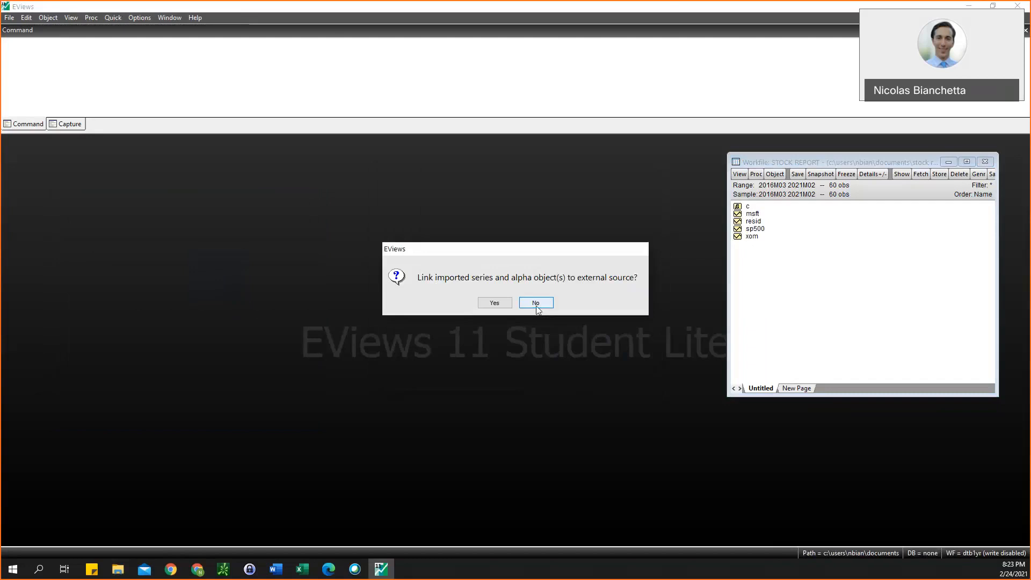
left_click(536, 304)
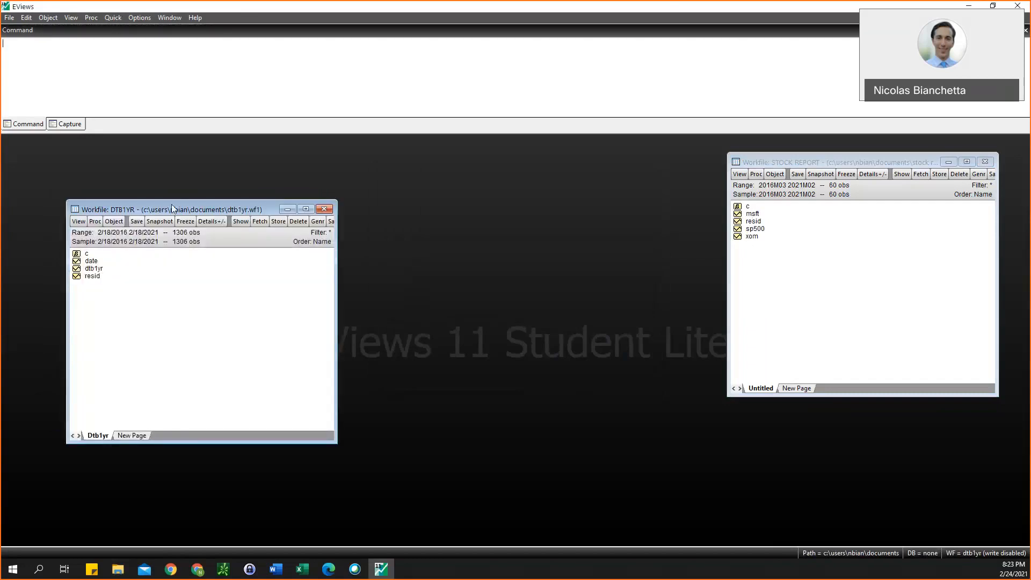
Move the DTB1YR workfile window closer to the stock report workfile and copy the dtb1yr series into the stock report
left_click_drag(175, 209, 381, 164)
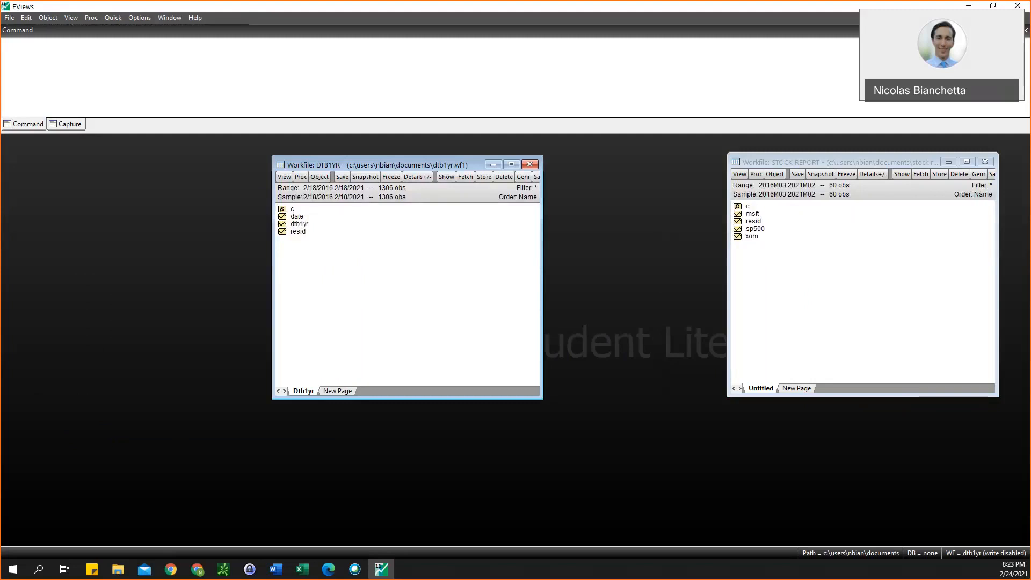
left_click(296, 225)
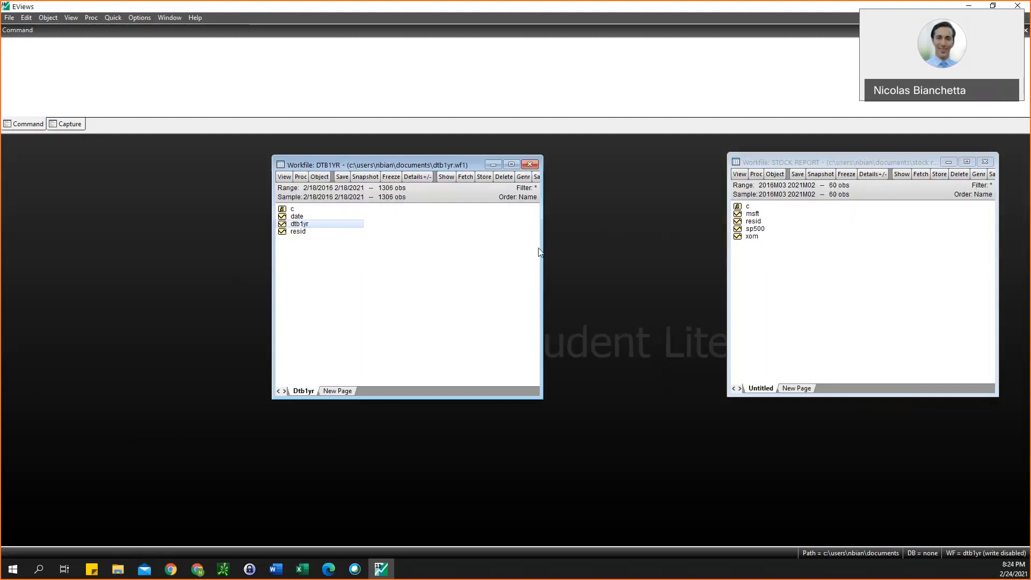
left_click_drag(304, 225, 785, 272)
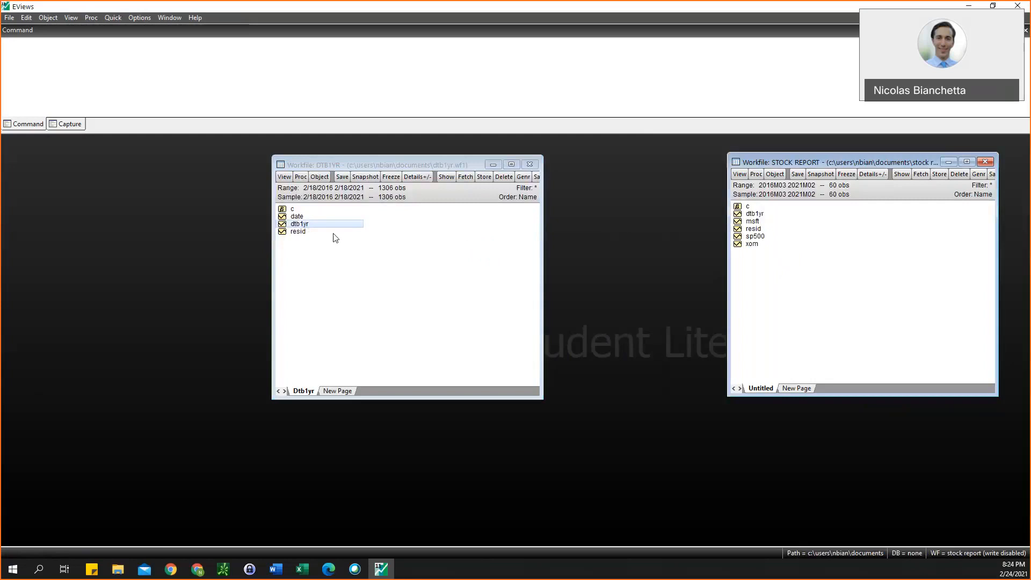
right_click(316, 226)
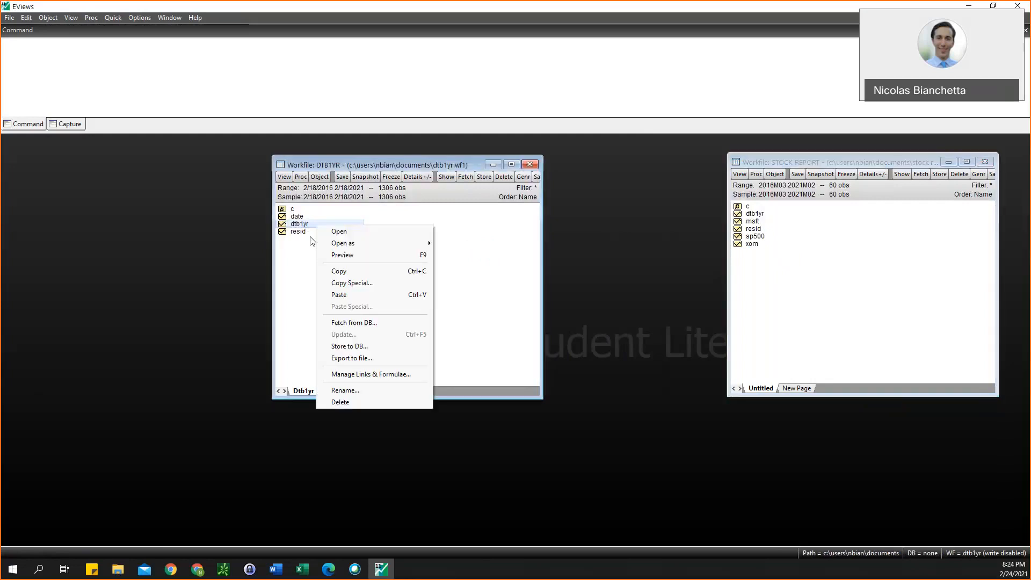
left_click(297, 223)
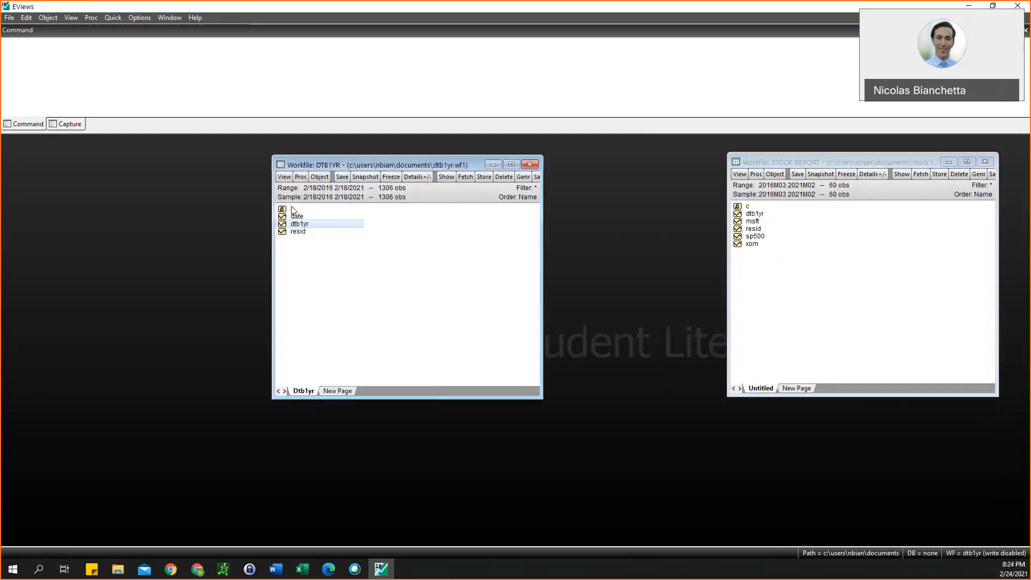
left_click(284, 176)
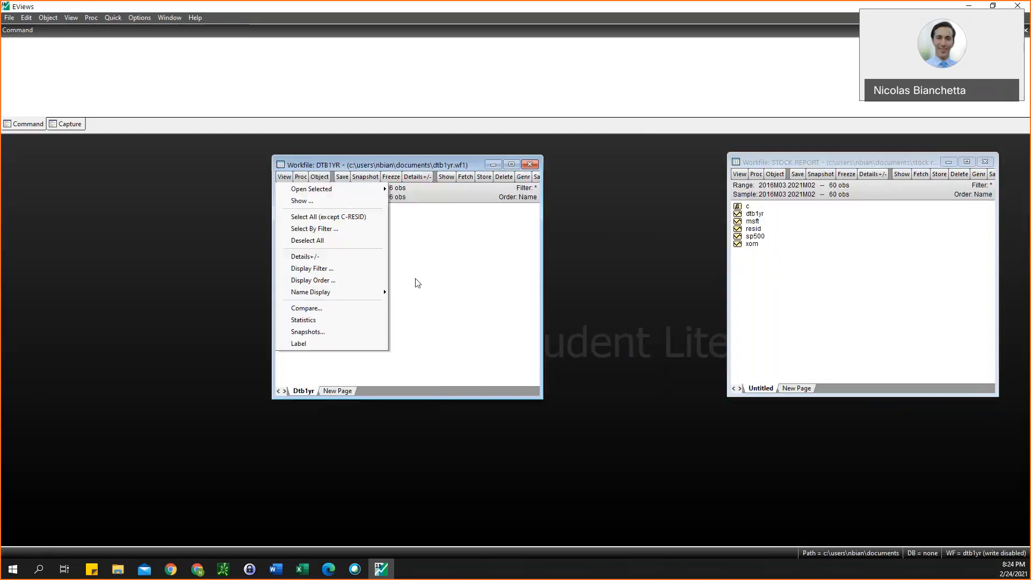
left_click(417, 283)
Open the dtb1yr series in the DTB1YR workfile, examine its daily values over the sample, and close the series
double_click(304, 226)
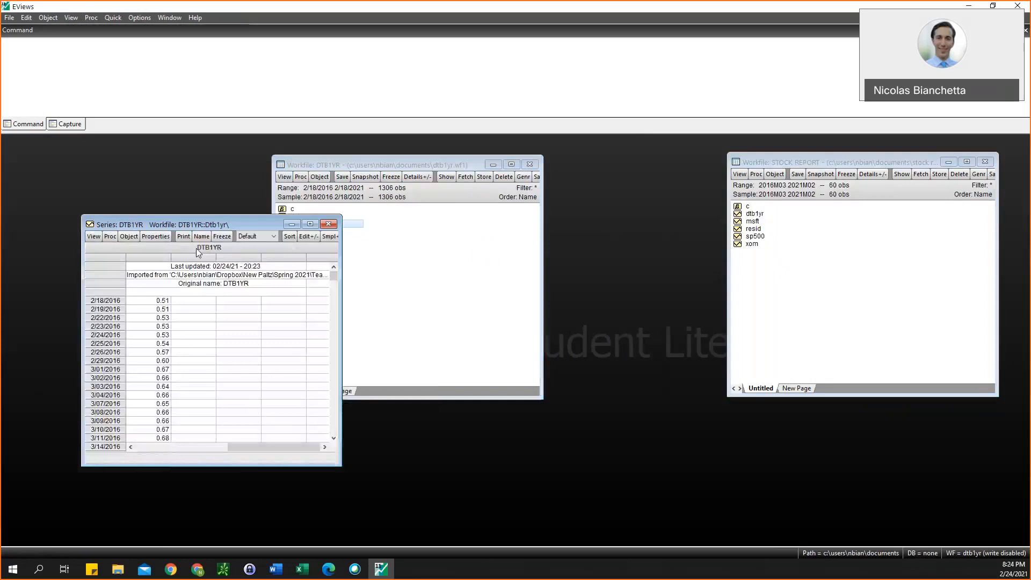
scroll(200, 317, "down", 6)
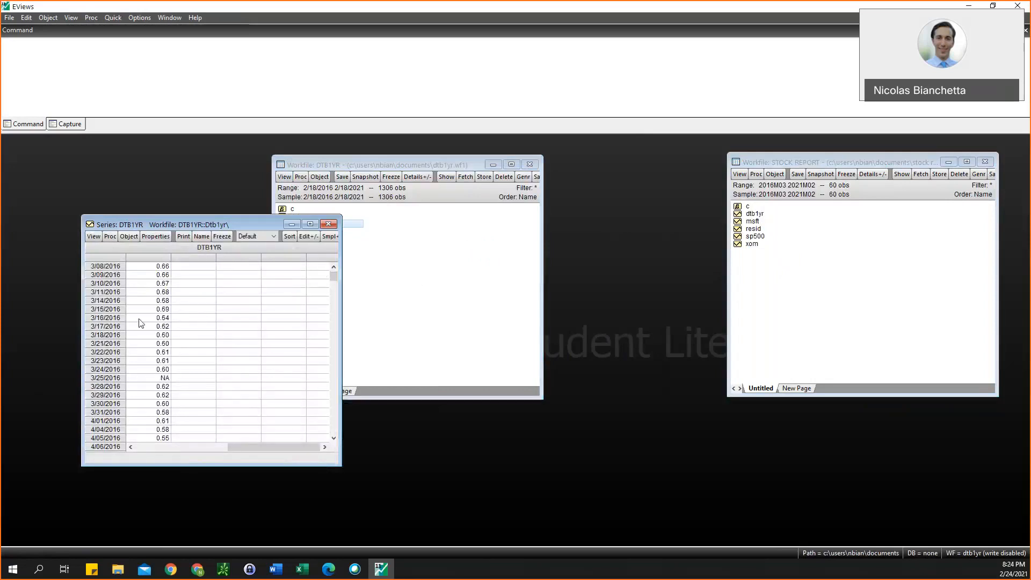
scroll(140, 323, "down", 10)
scroll(336, 317, "down", 15)
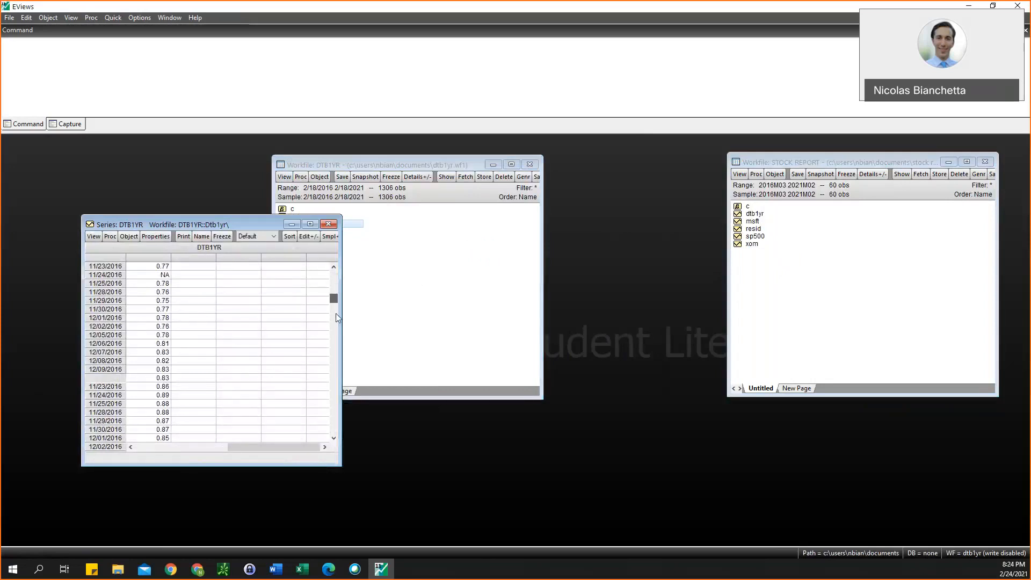
left_click_drag(336, 318, 336, 374)
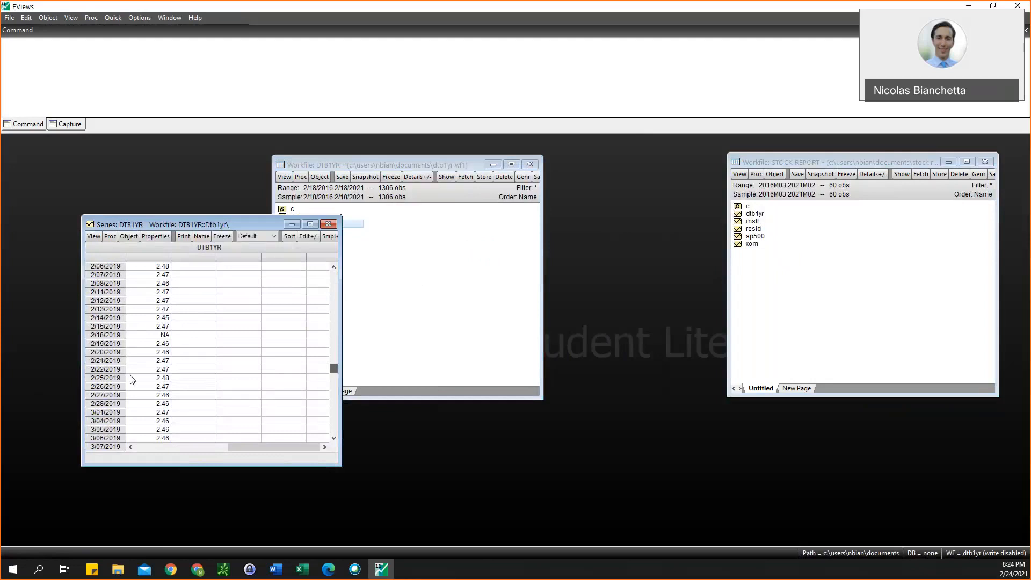
left_click(329, 224)
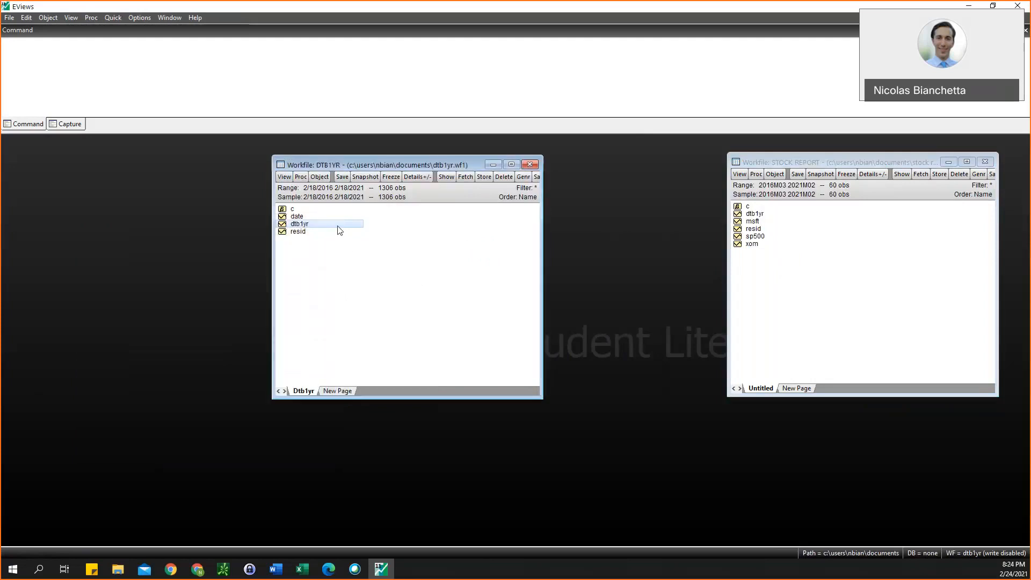
Move the stock report workfile beside the DTB1YR workfile, examine the monthly values of its dtb1yr series, and close the series
left_click(817, 160)
left_click_drag(816, 161, 673, 173)
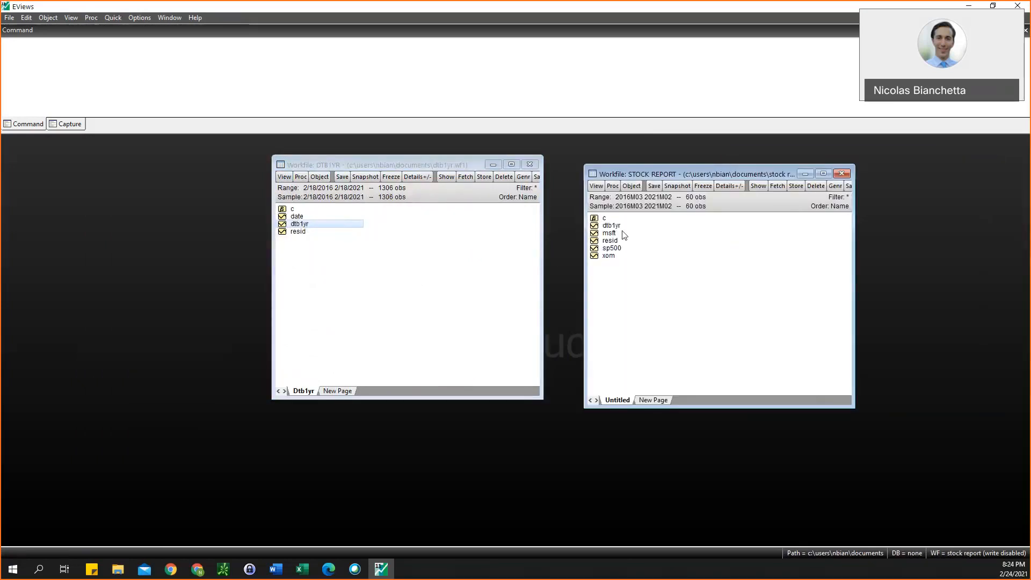
double_click(611, 226)
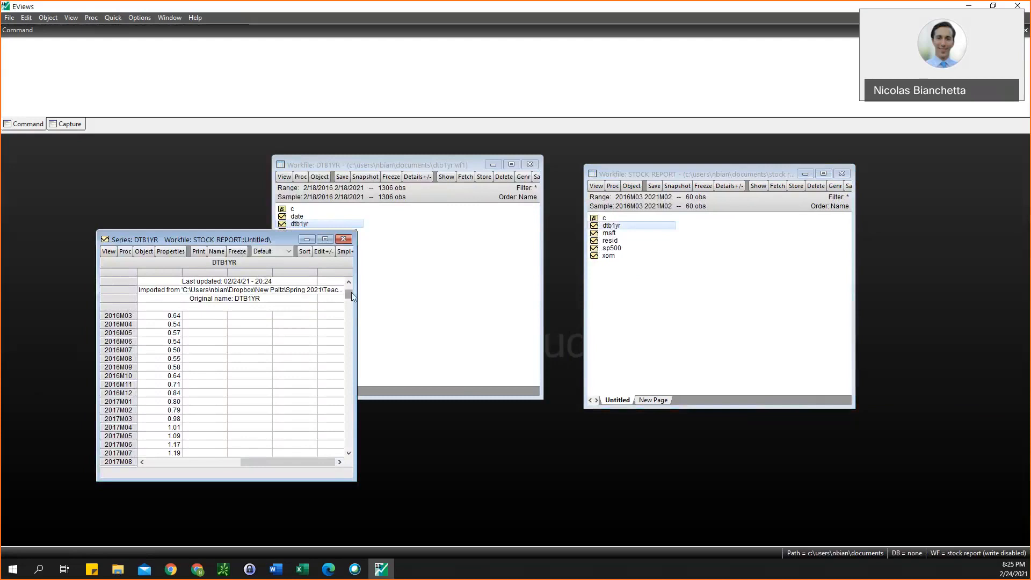
left_click_drag(349, 293, 353, 386)
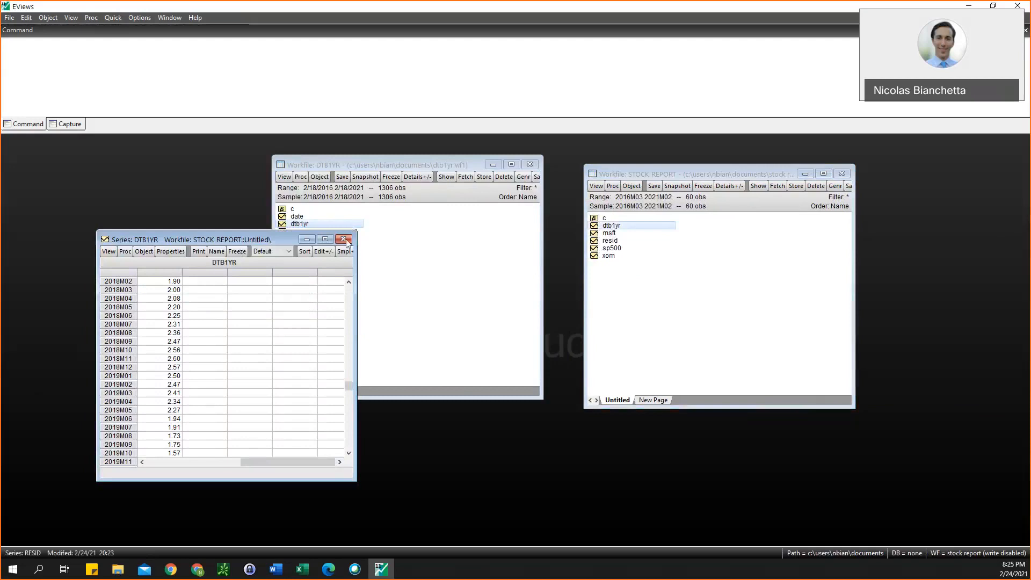
left_click(344, 239)
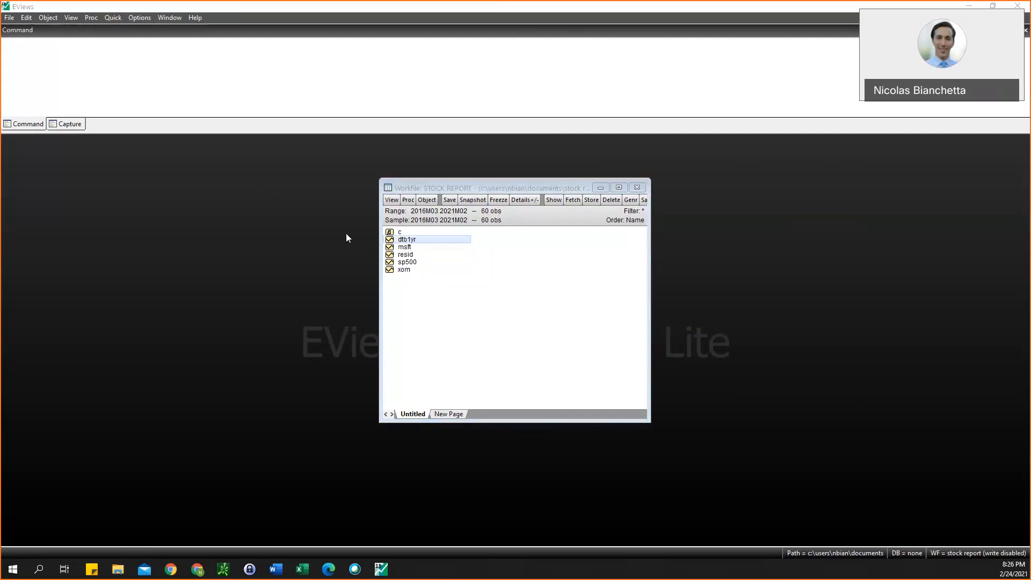
left_click(315, 266)
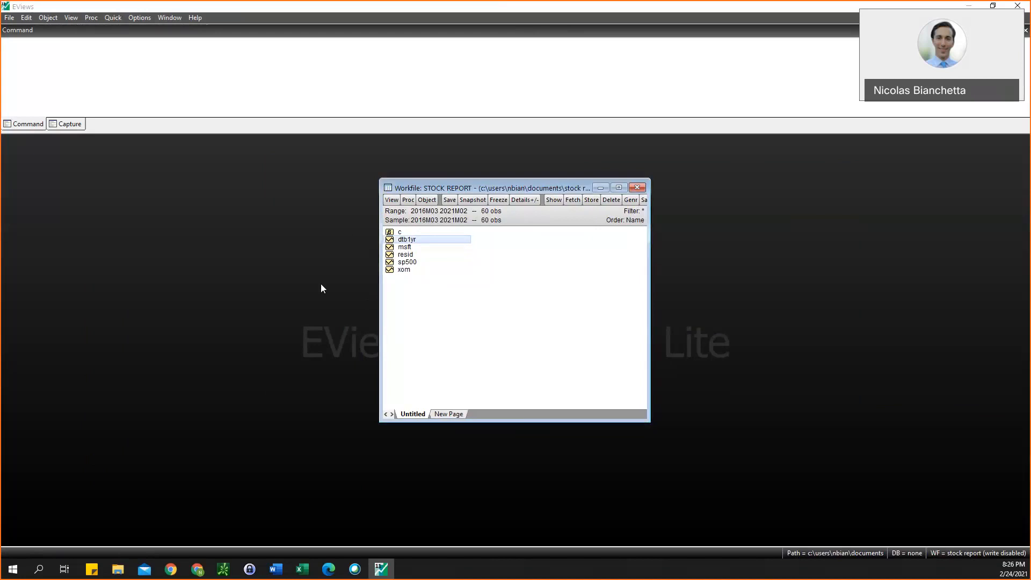
left_click(407, 247)
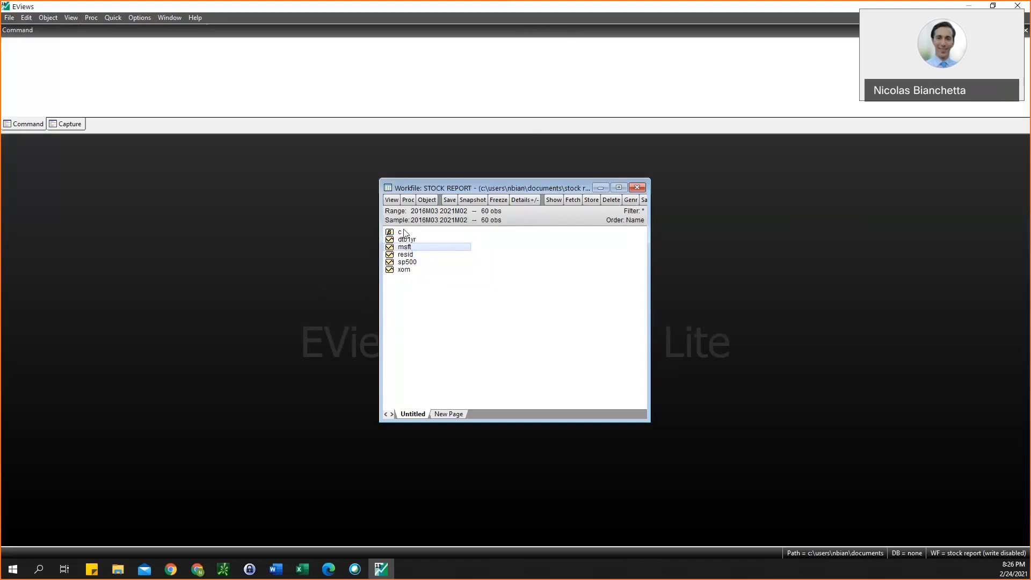
left_click(392, 200)
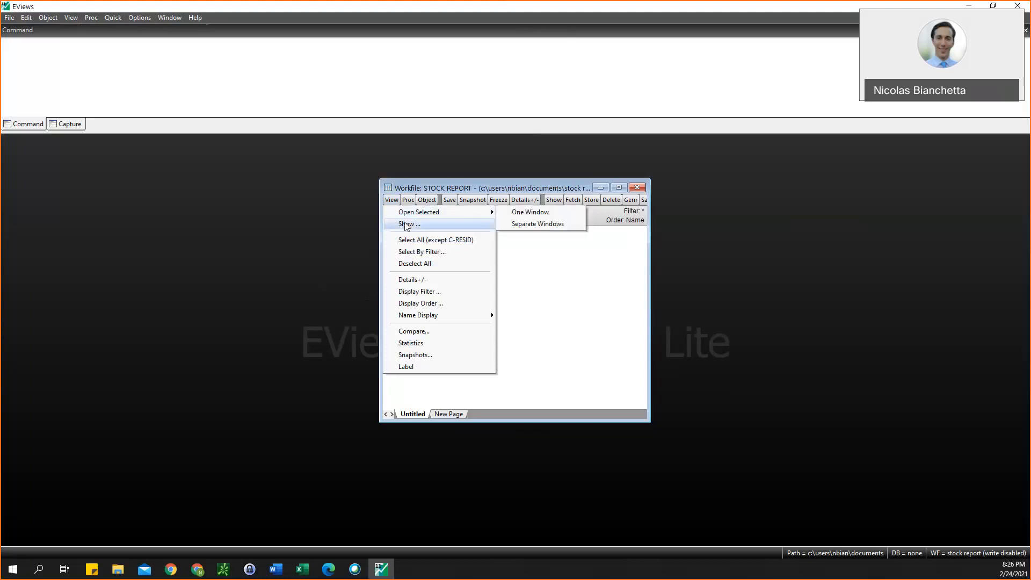
mouse_move(430, 320)
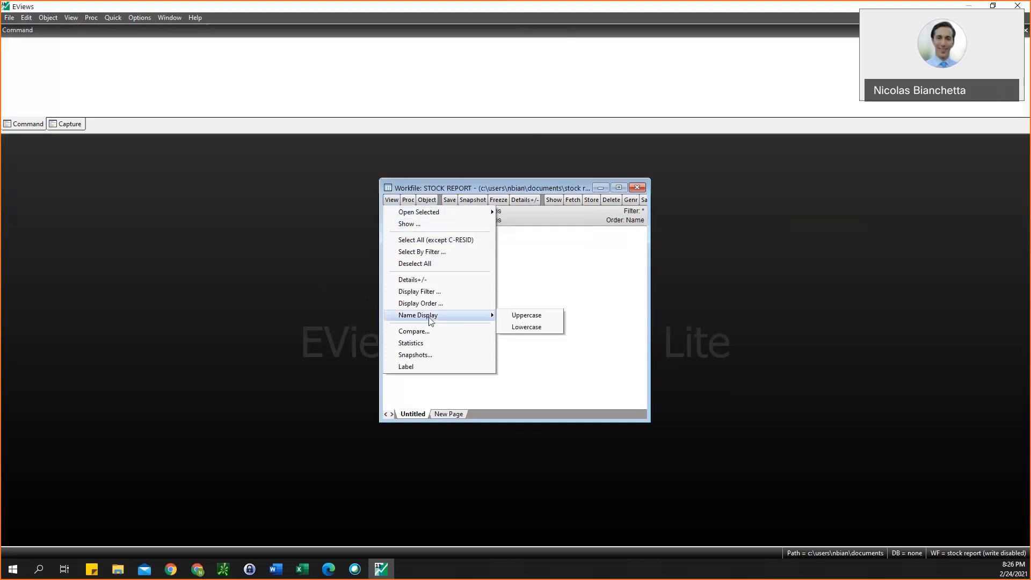
left_click(421, 266)
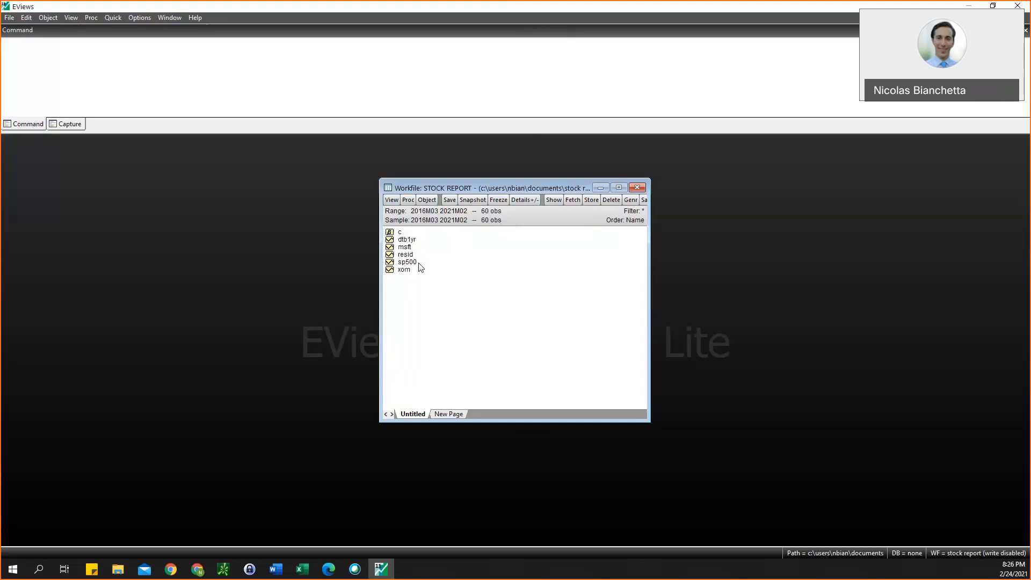
Open the msft series, plot its raw data as a basic Line & Symbol graph, and close the series window
double_click(404, 247)
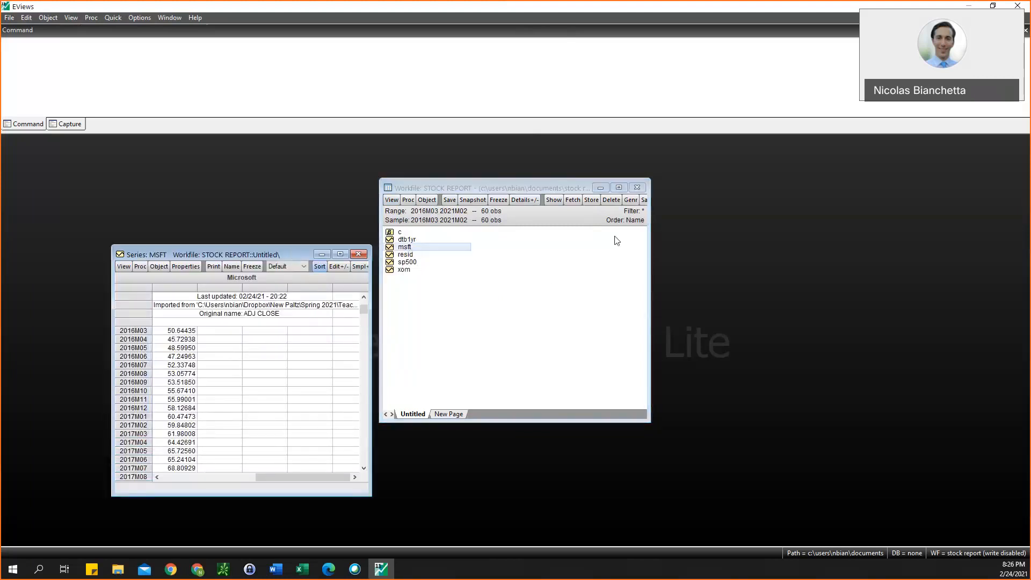
left_click(450, 255)
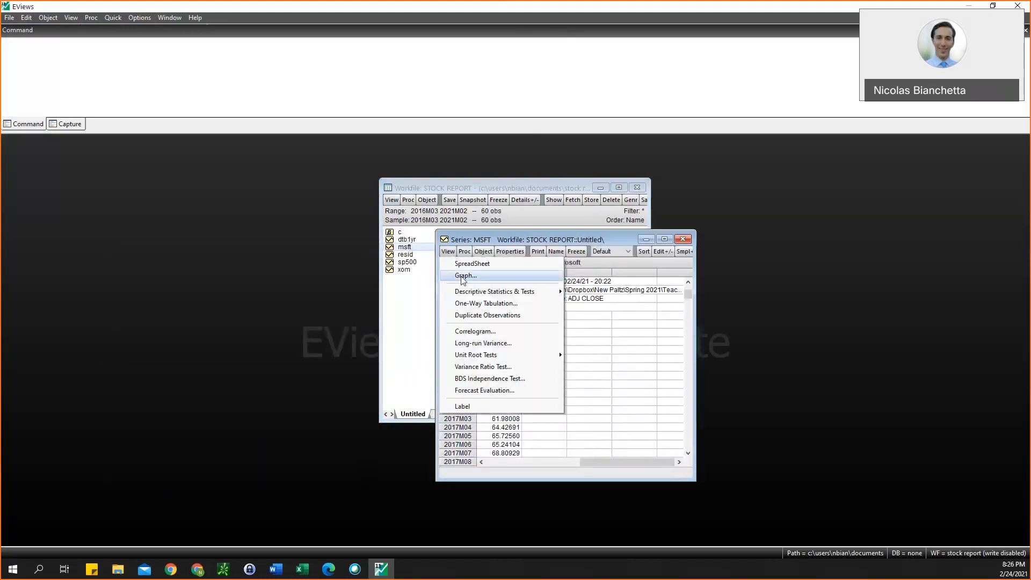
left_click(461, 275)
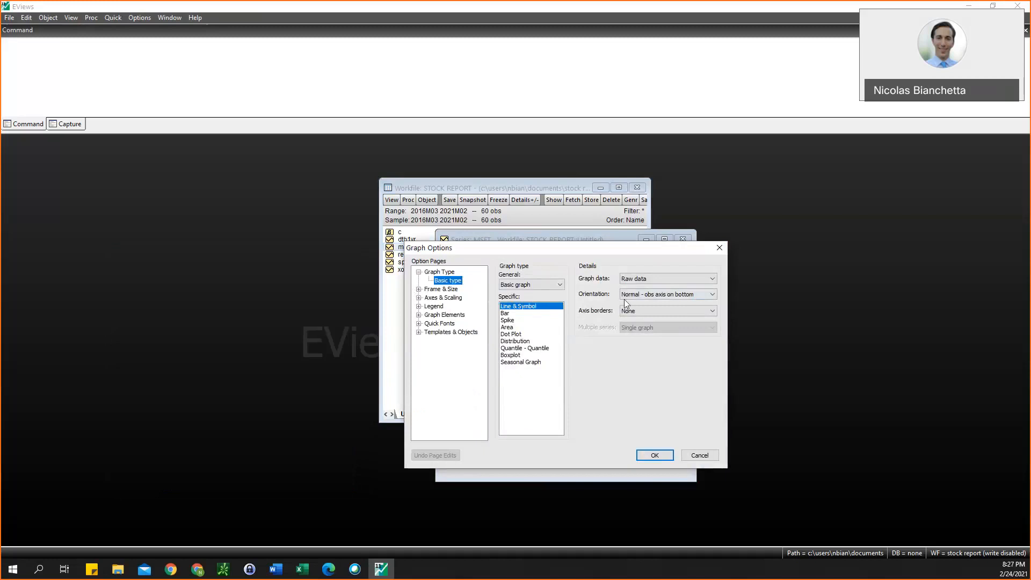
left_click(656, 456)
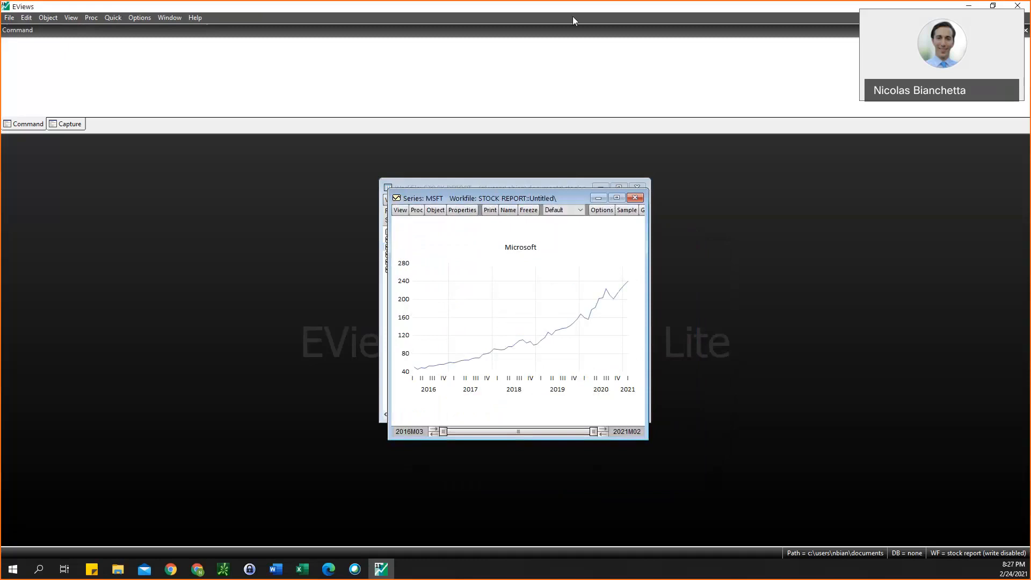
left_click(558, 17)
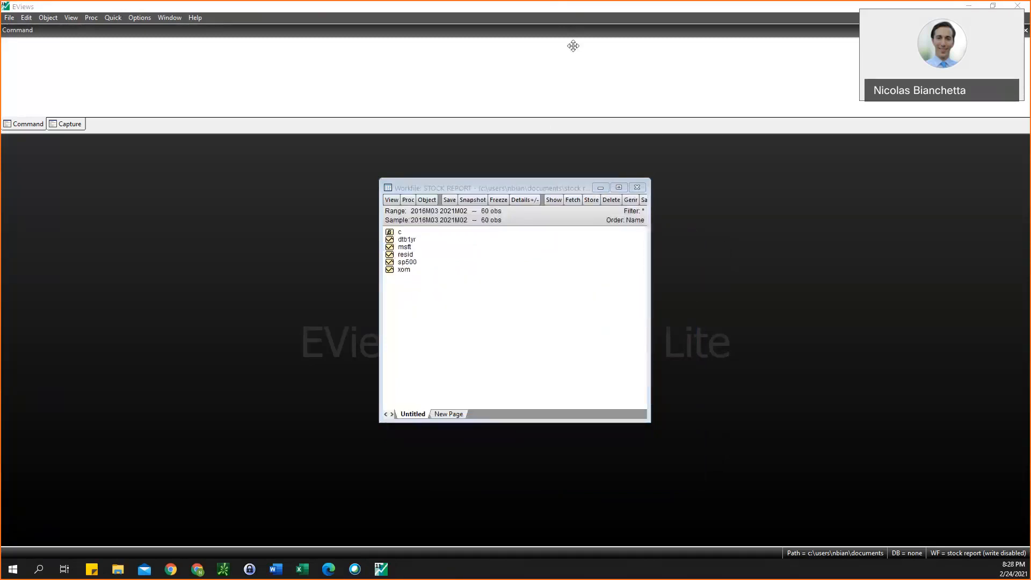
Open the xom and sp500 series together as a group and move the group window over the workfile
left_click(454, 285)
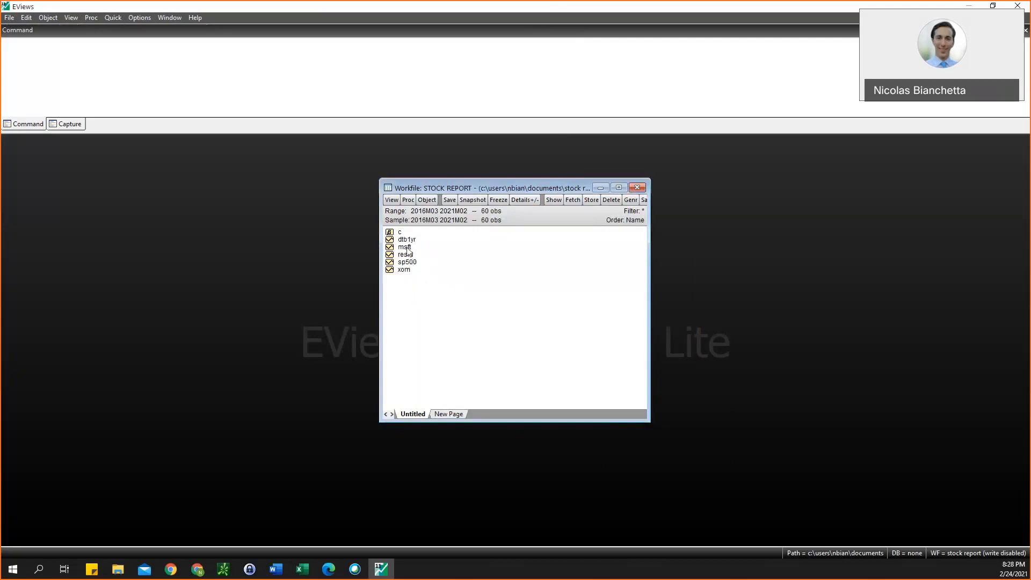
left_click(408, 247)
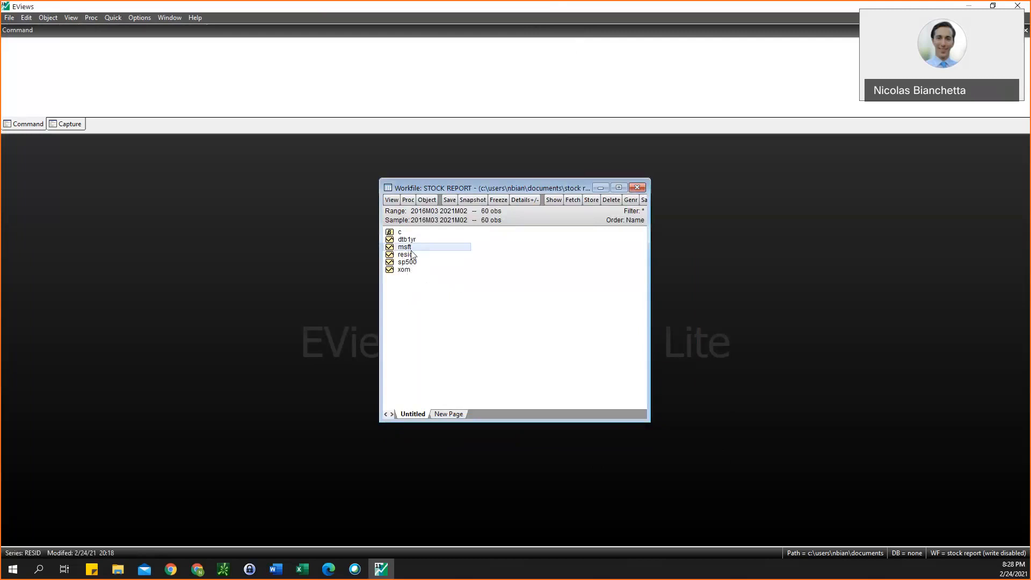
left_click(412, 254)
left_click(408, 270)
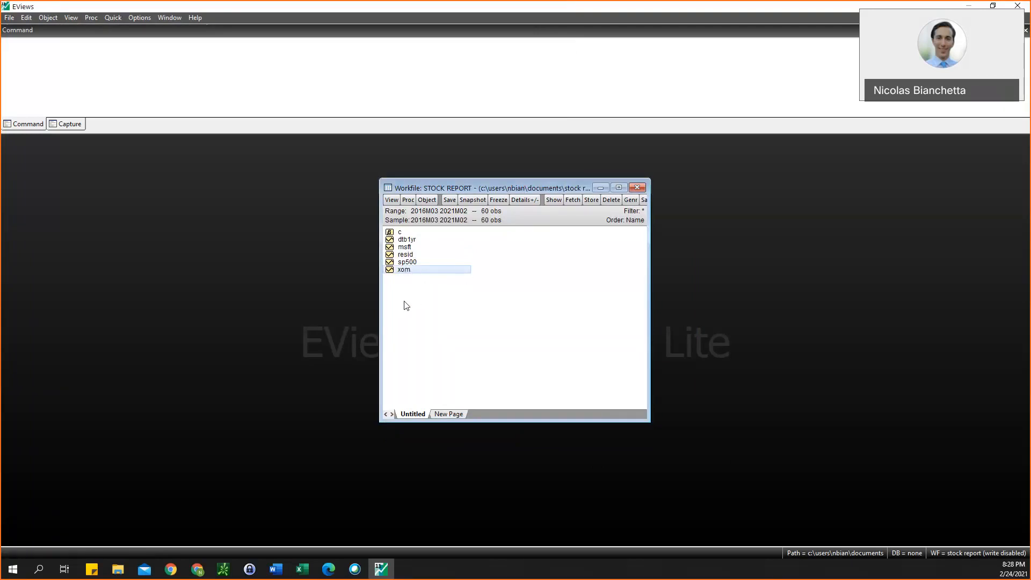
left_click(413, 263, "ctrl")
right_click(422, 268)
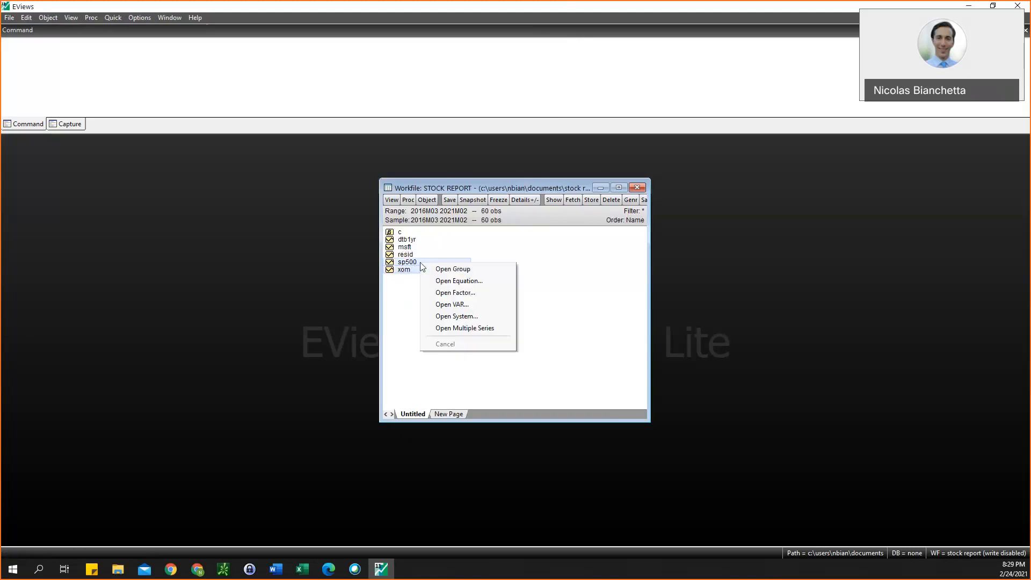
left_click(452, 270)
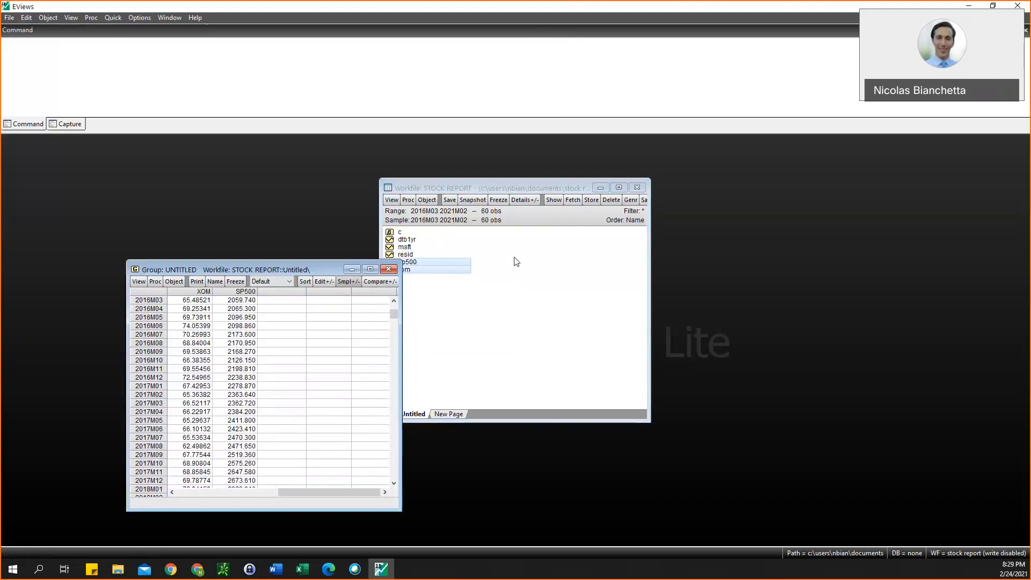
left_click_drag(317, 270, 593, 177)
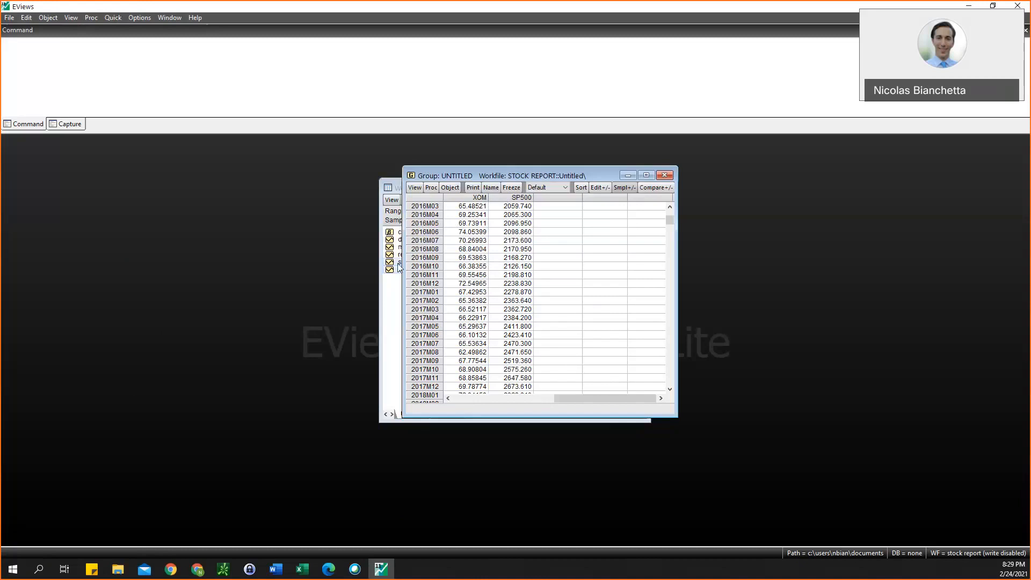
Graph the group's raw data as Line & Symbol, with kernel density axis borders and multiple graphs for the series
left_click(414, 192)
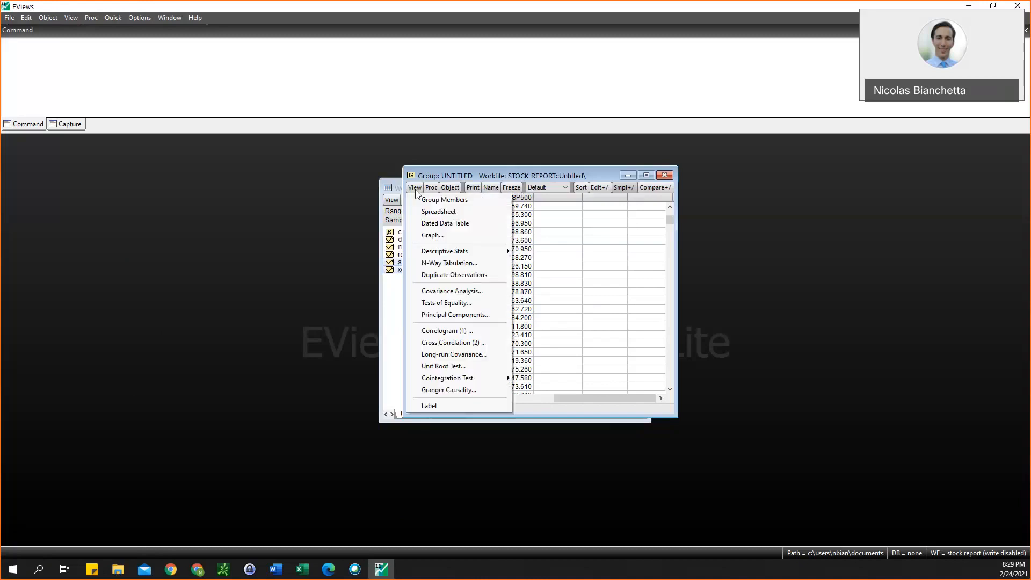
left_click(430, 236)
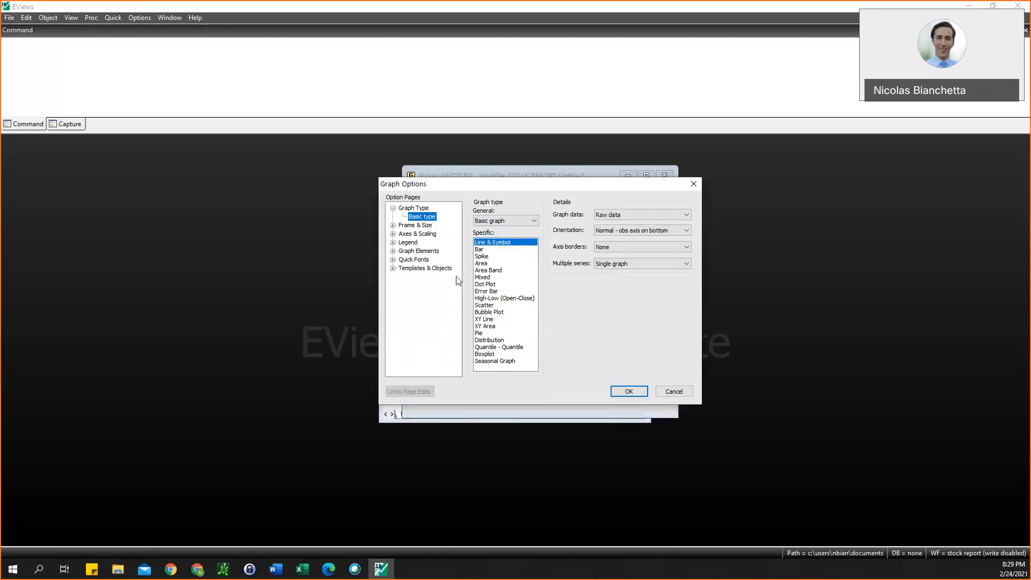
left_click(618, 247)
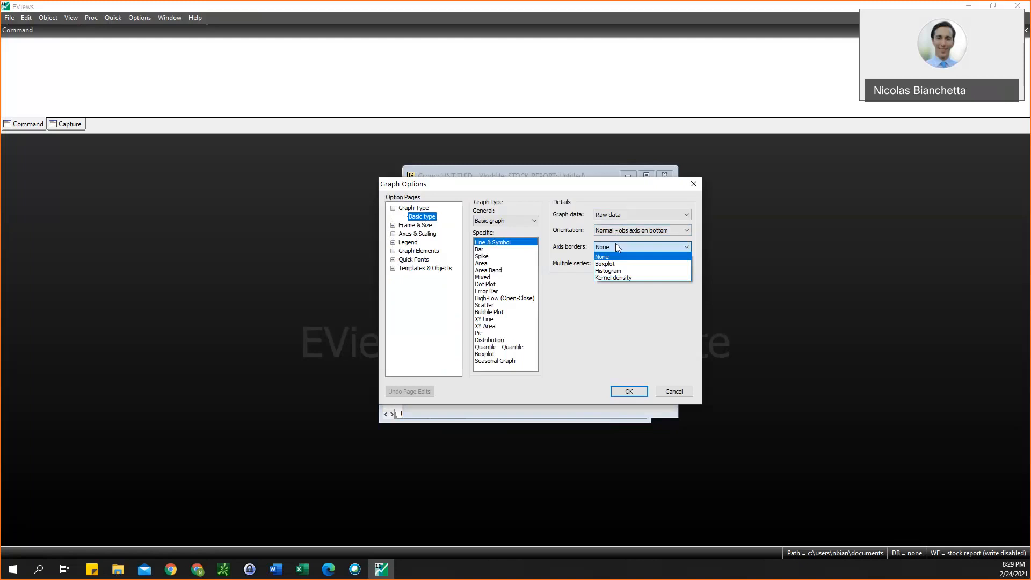
left_click(619, 278)
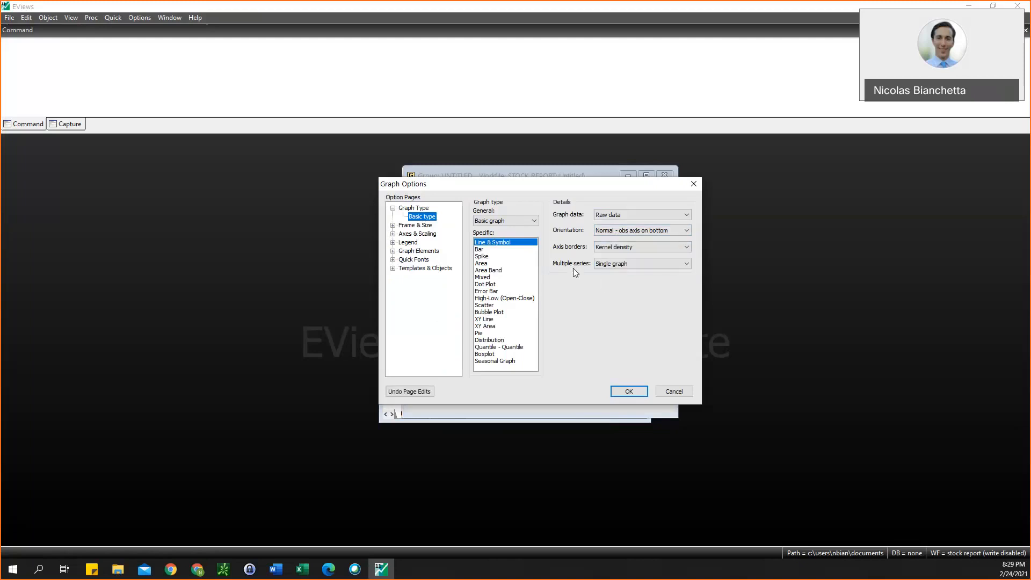
left_click(603, 266)
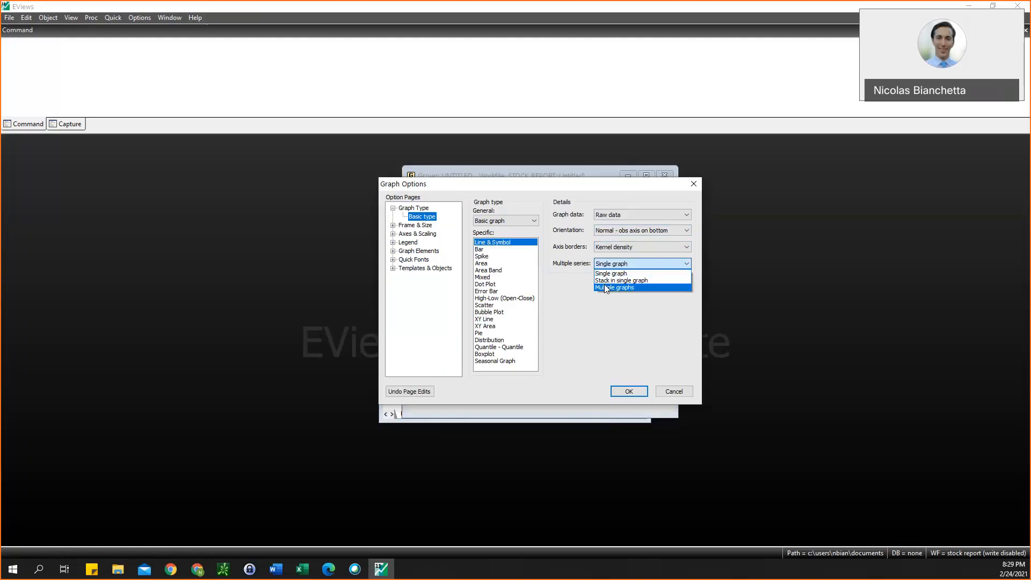
left_click(605, 287)
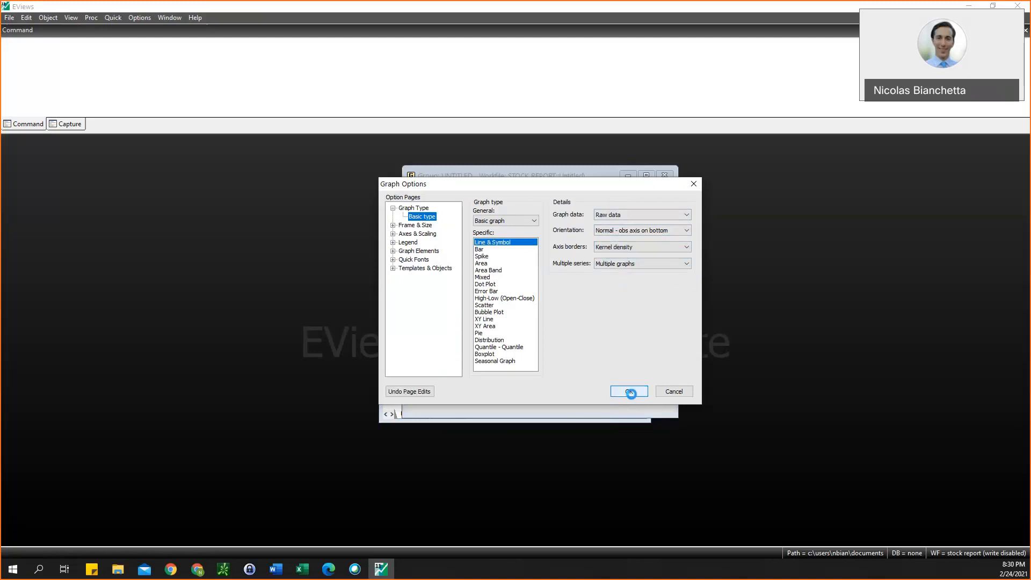
left_click(630, 392)
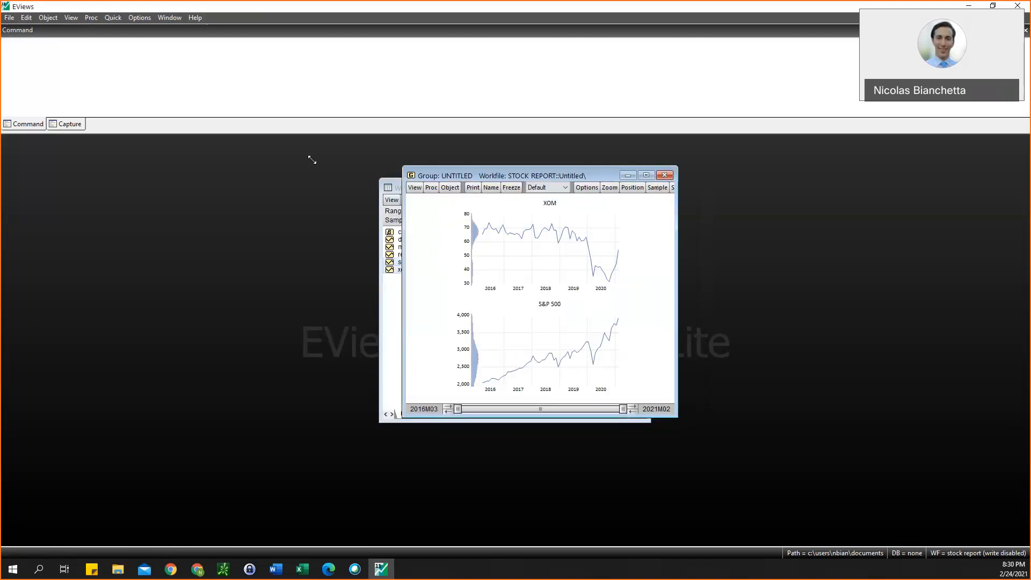
Widen and reposition the group window, and freeze its graphs with updating off into a separate graph window placed beside the workfile
left_click_drag(312, 159, 313, 160)
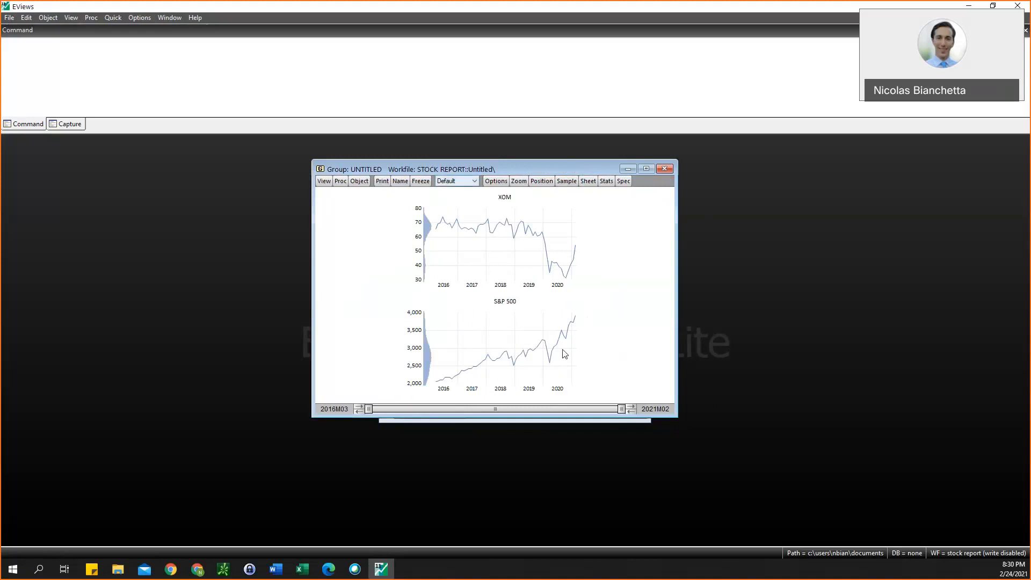
left_click_drag(542, 169, 642, 185)
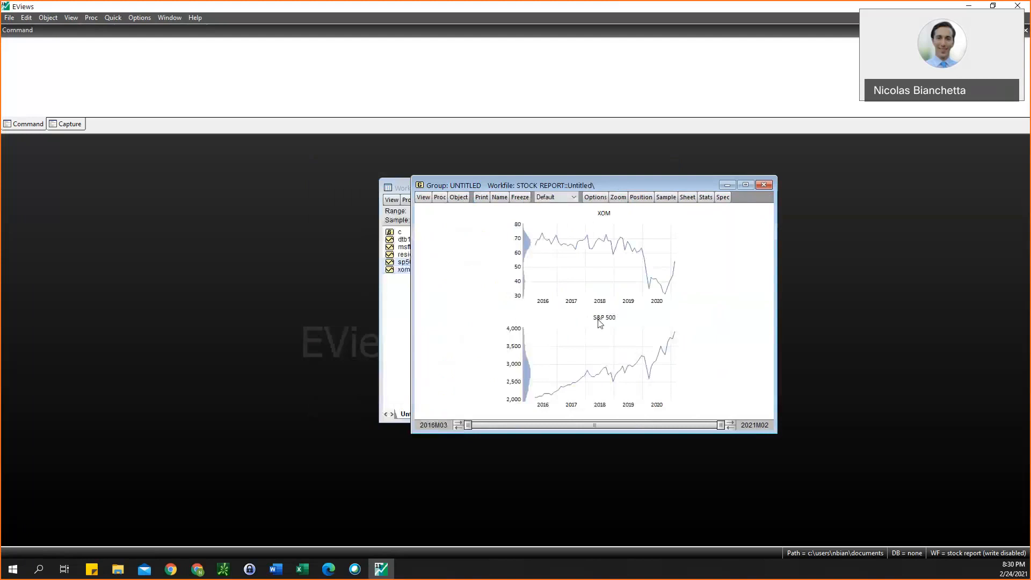
left_click(519, 198)
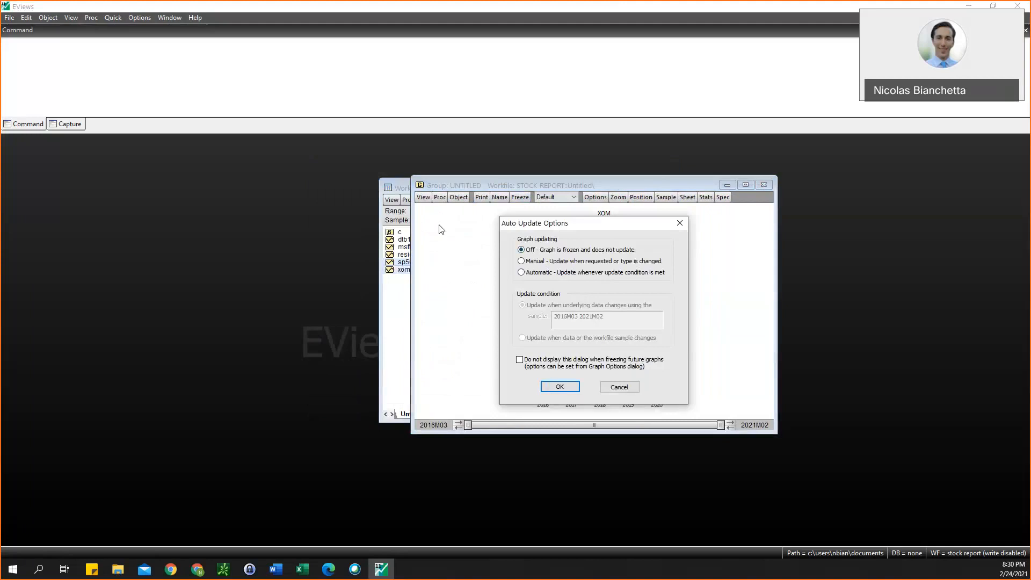
left_click(565, 387)
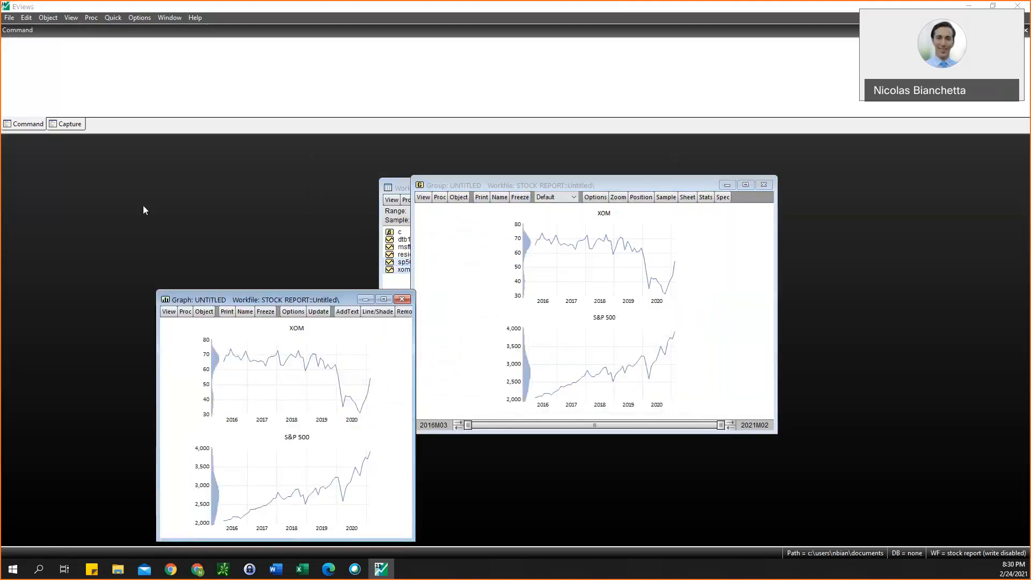
left_click_drag(271, 298, 161, 200)
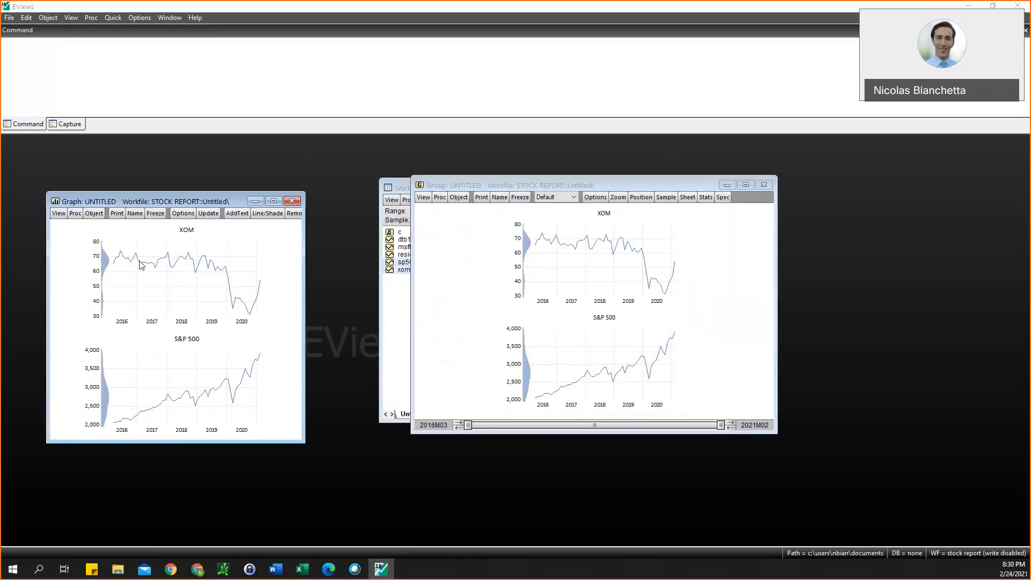
Switch the XOM and SP500 group back to its spreadsheet view, and keep the untitled group instead of deleting it on closing
left_click(423, 197)
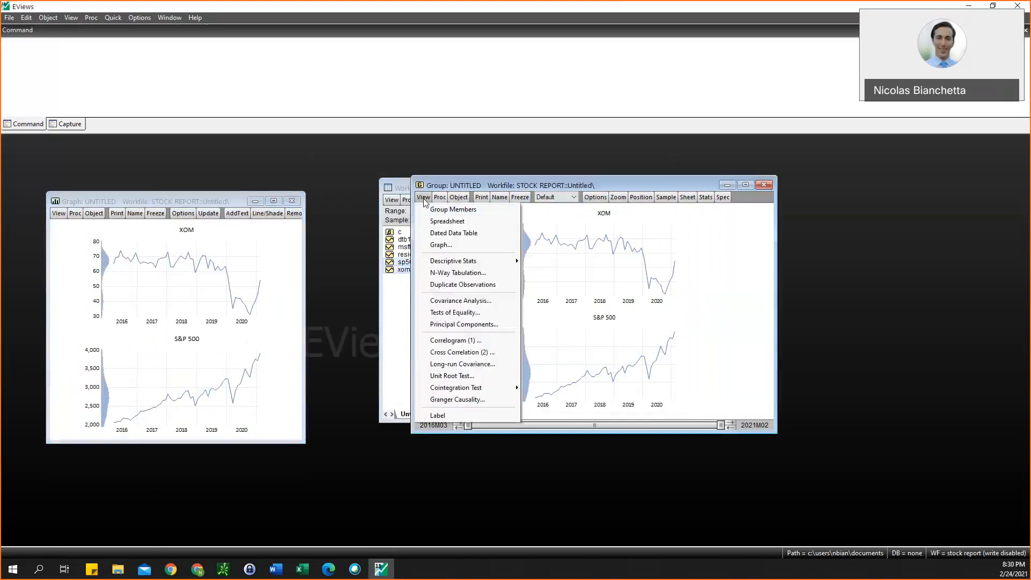
left_click(447, 221)
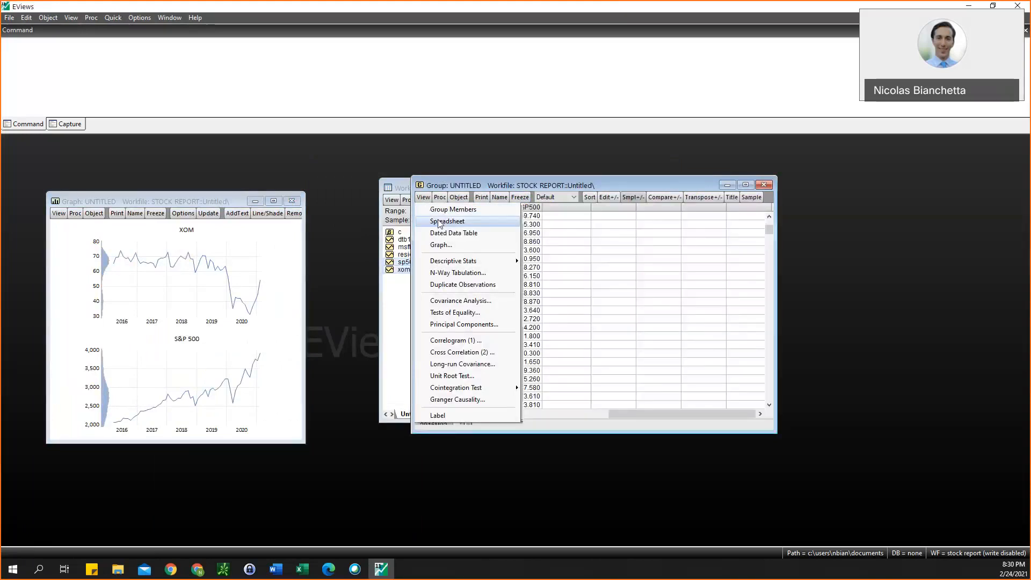
left_click(546, 240)
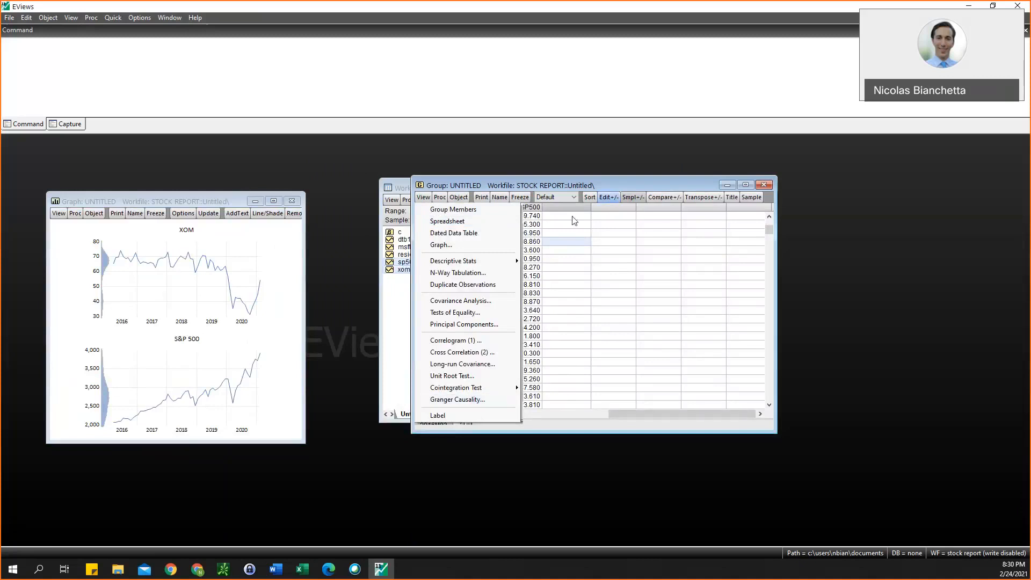
left_click(440, 197)
left_click(424, 198)
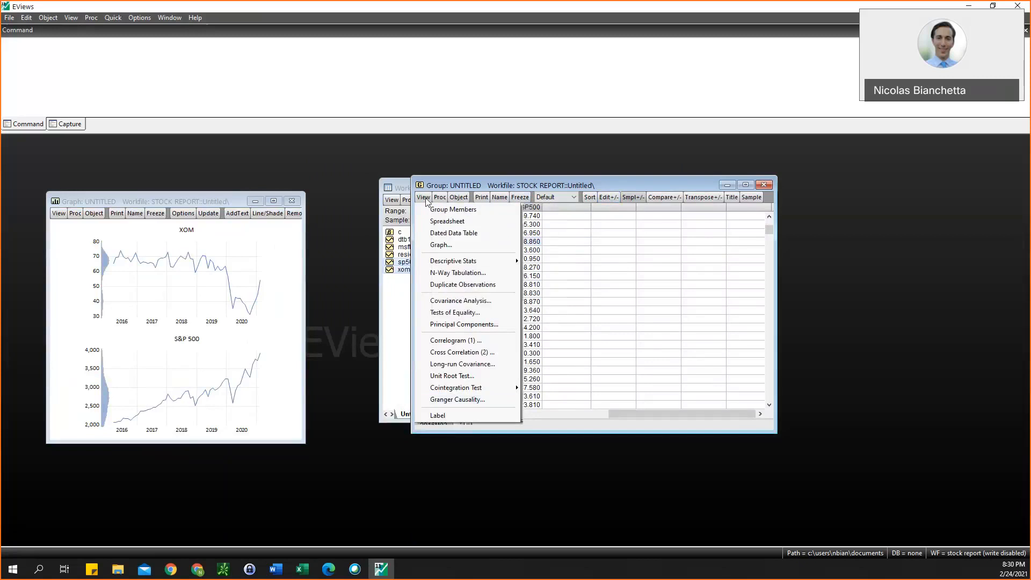
left_click(447, 221)
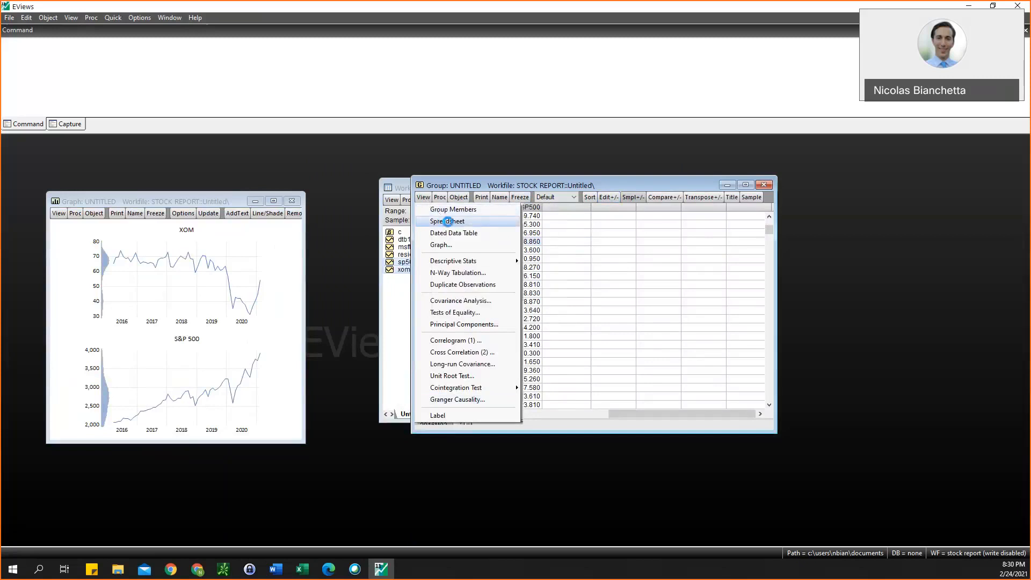
left_click(762, 186)
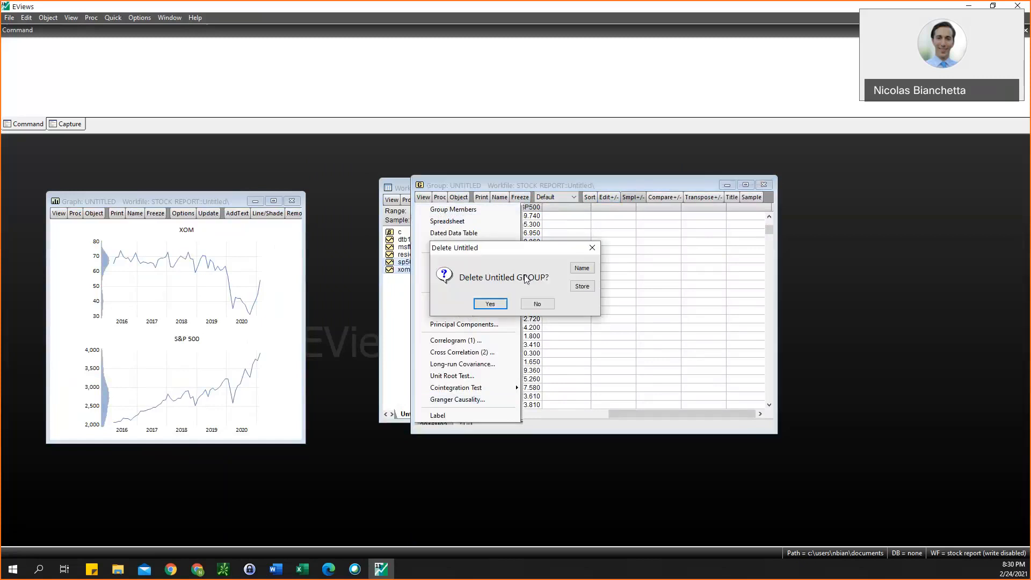
left_click(527, 305)
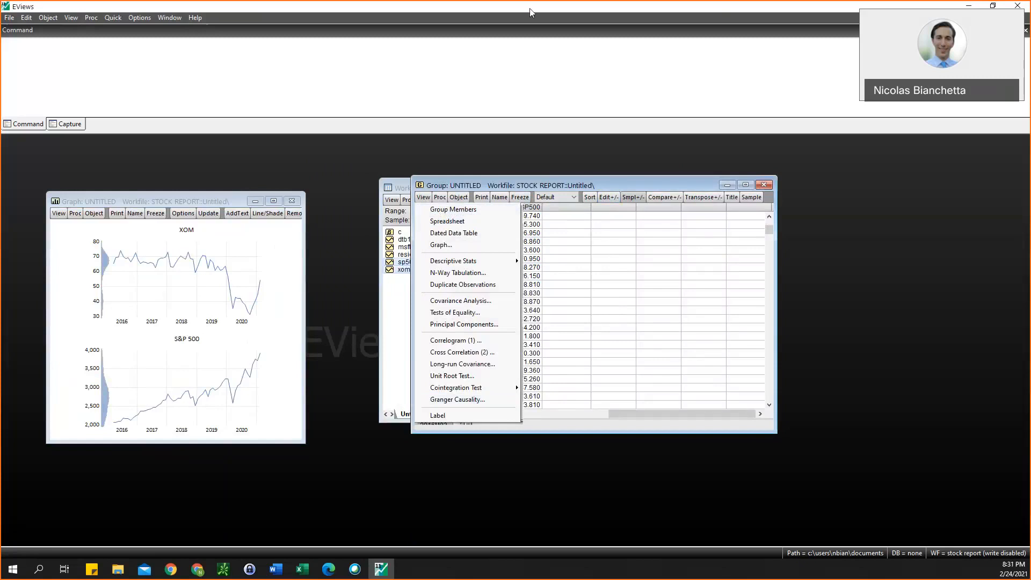
left_click(566, 54)
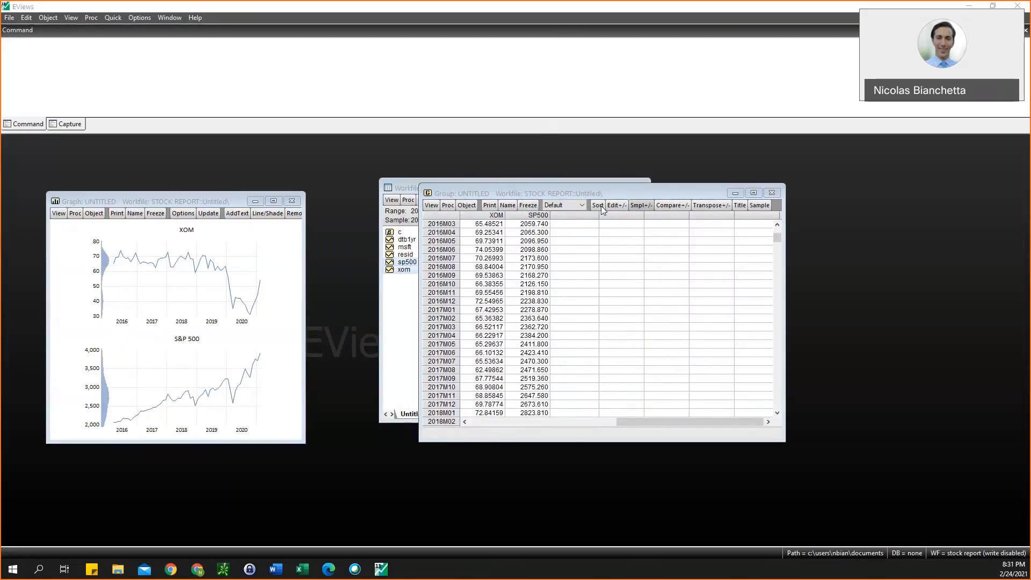
left_click(699, 192)
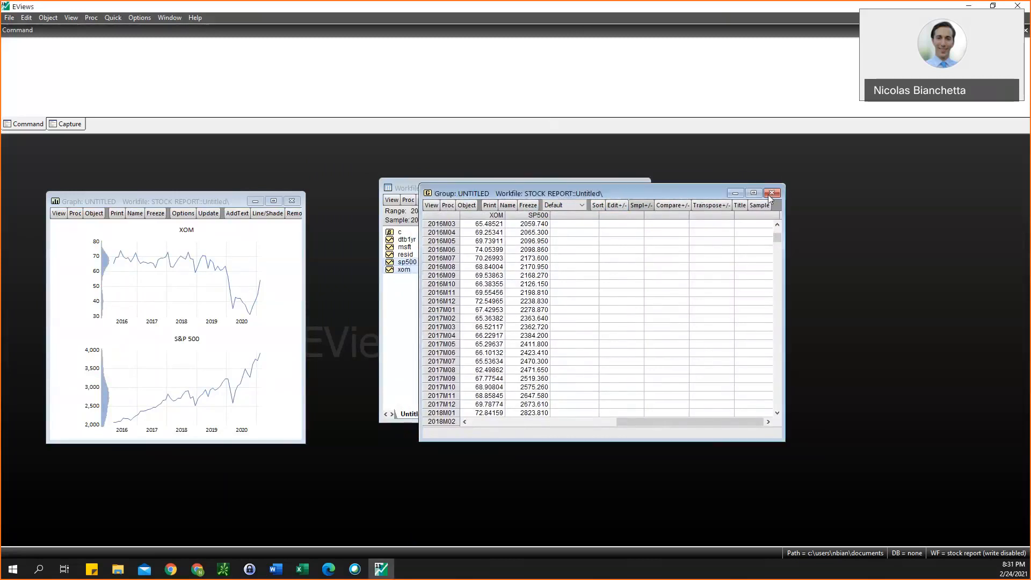
left_click(771, 193)
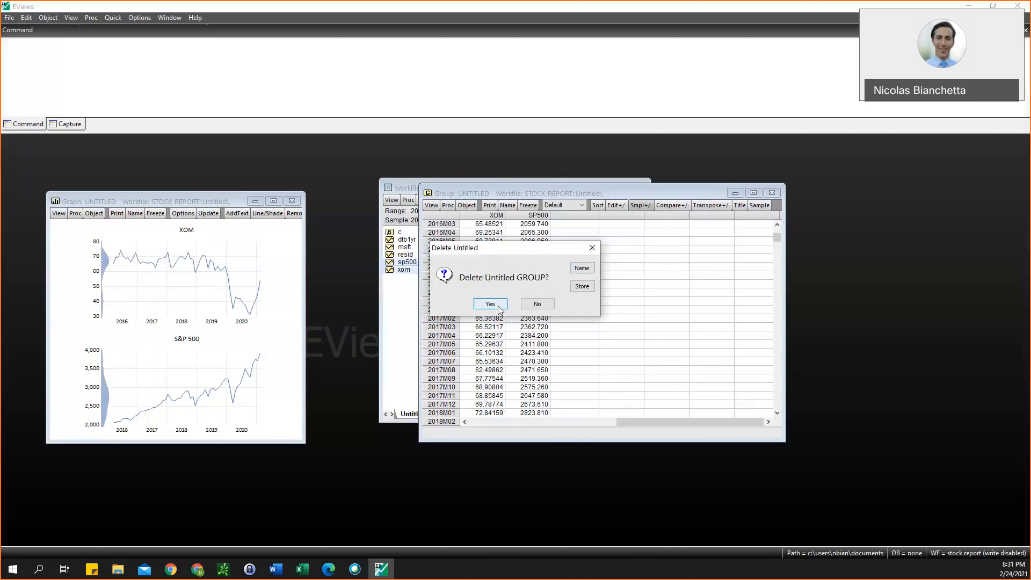
left_click(535, 305)
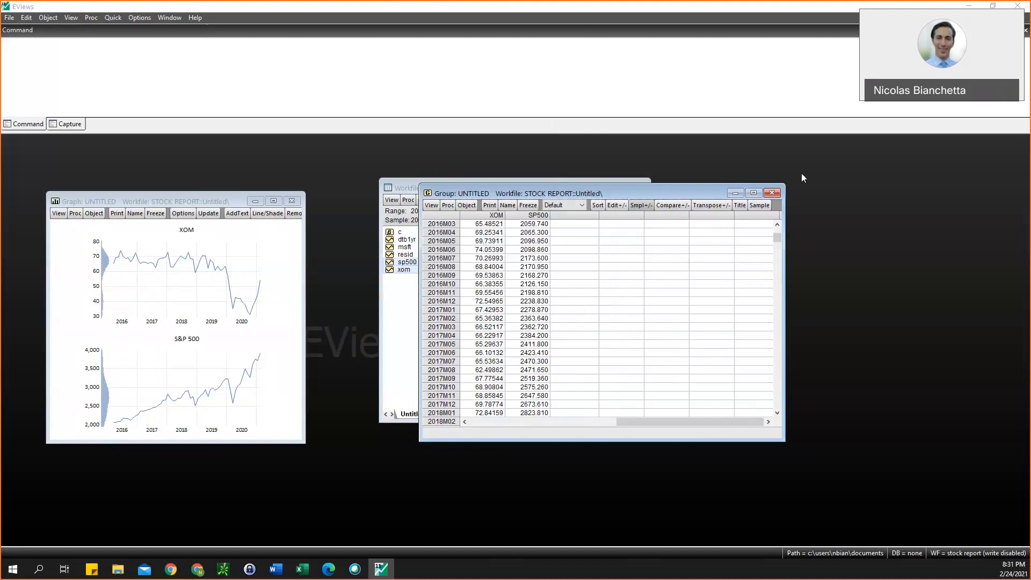
Close the untitled group, keeping it in the workfile as group01 with the display name XOM and S&P 500
left_click_drag(666, 194, 904, 179)
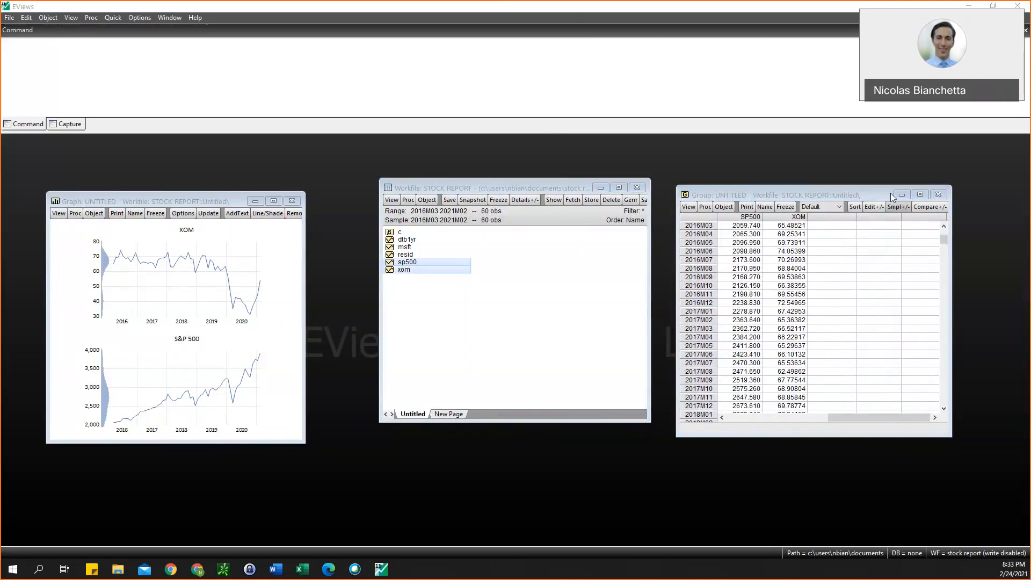
left_click(941, 194)
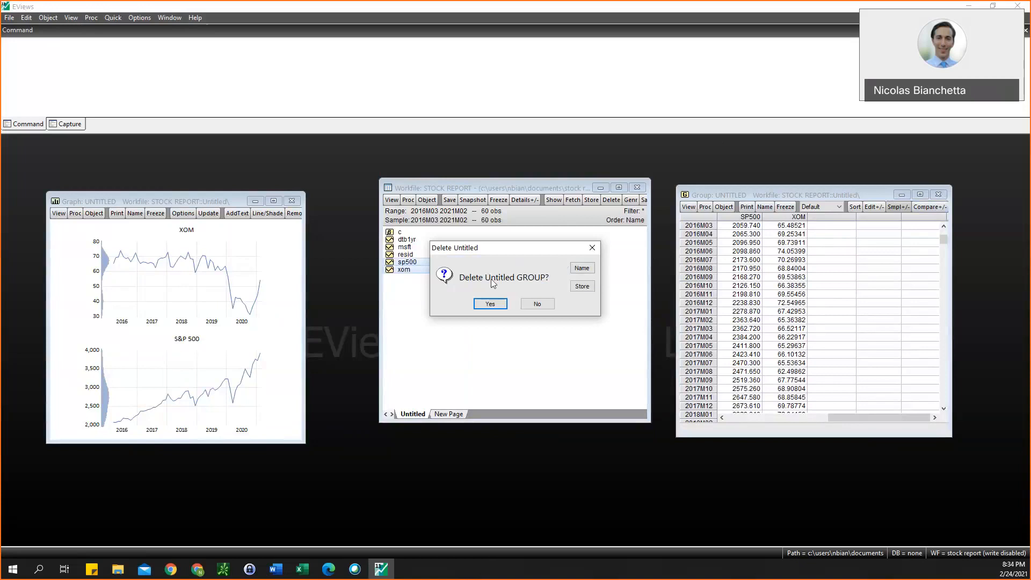
left_click(584, 271)
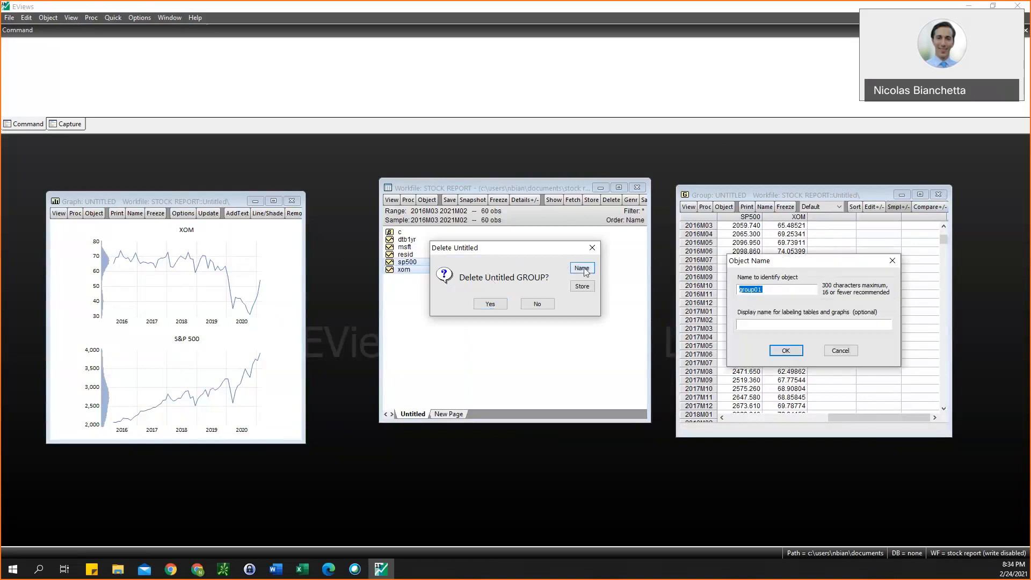
left_click(767, 294)
type("XOM and S&P 500")
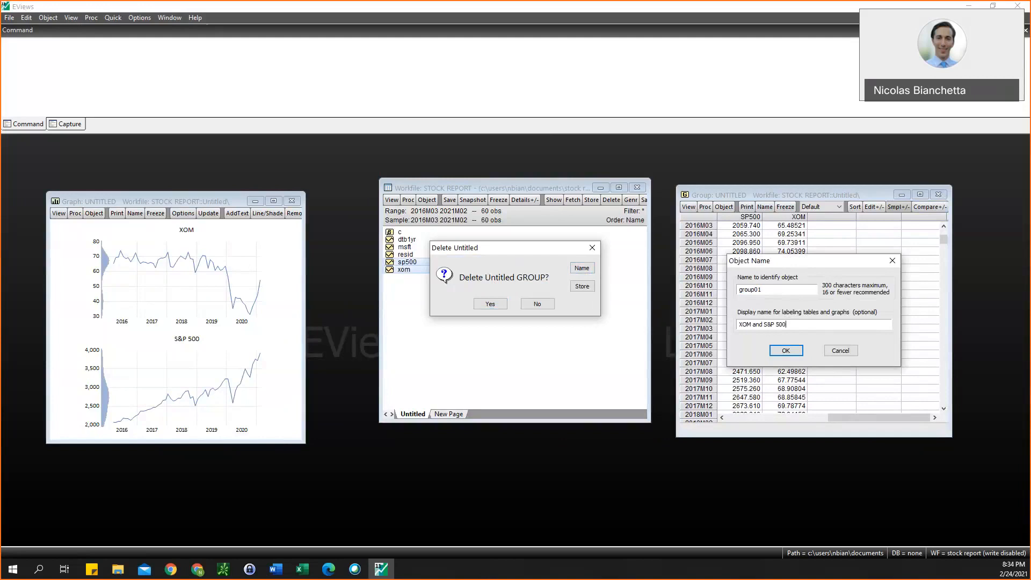
left_click(784, 350)
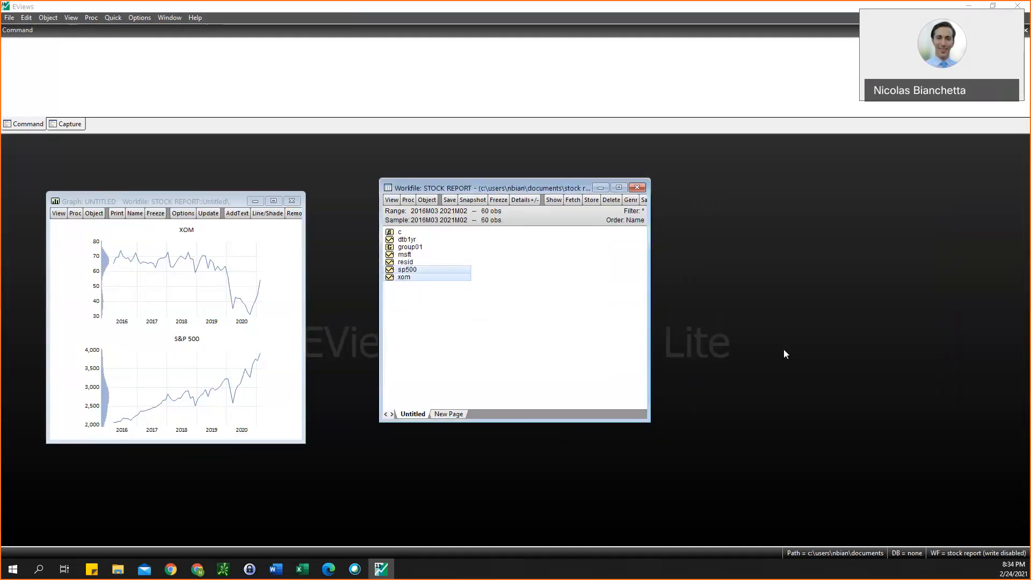
left_click(408, 248)
left_click(412, 288)
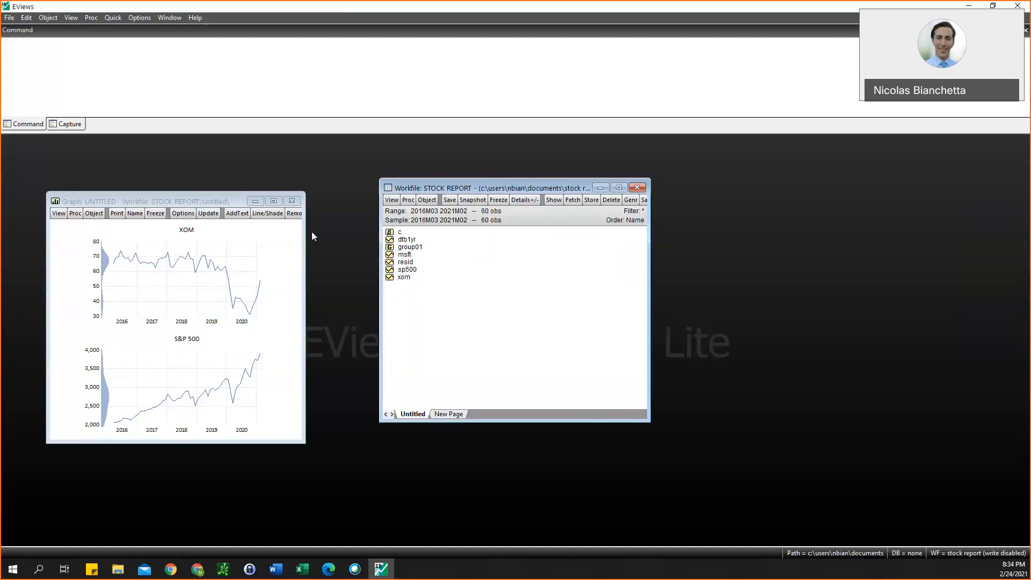
Close the untitled frozen graph, keeping it in the workfile as graph01 with the display name XOM and S&P 500
left_click(292, 202)
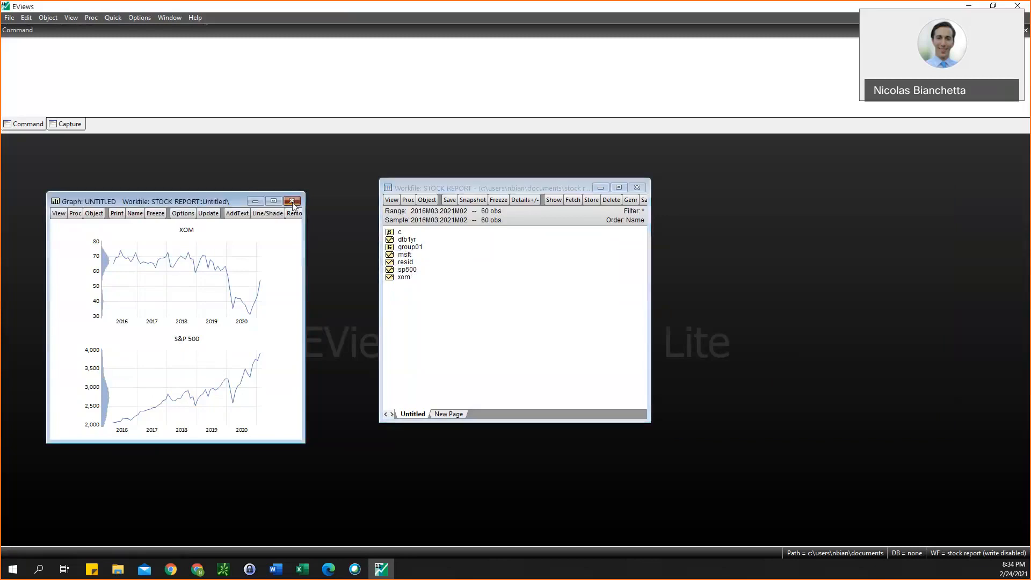
left_click(292, 202)
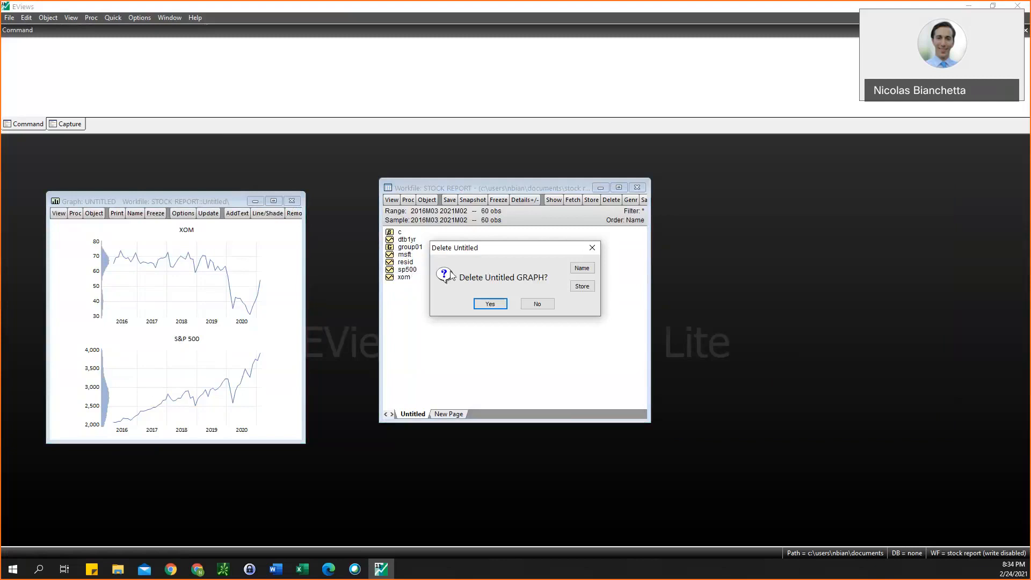
left_click(581, 268)
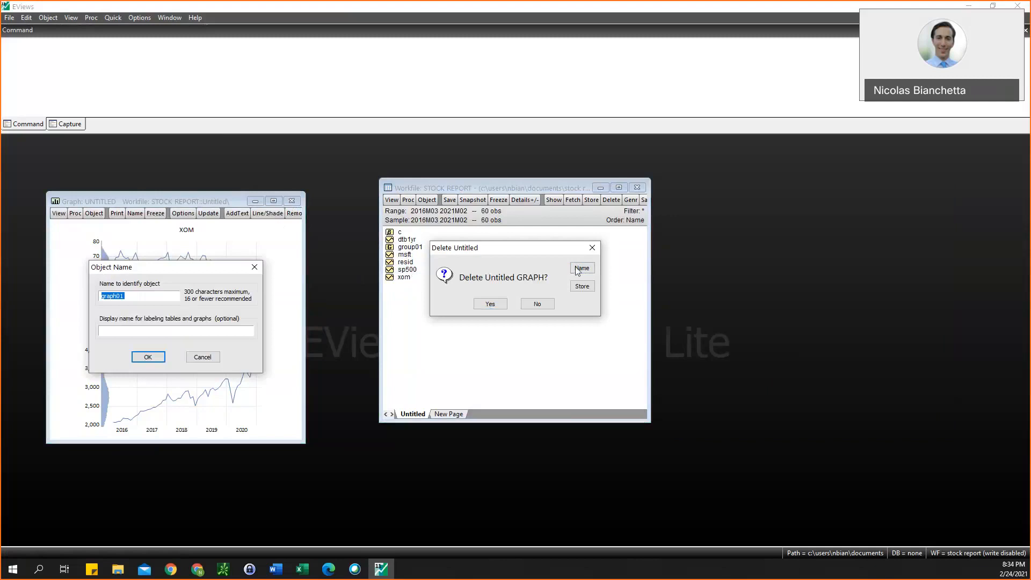
left_click(153, 295)
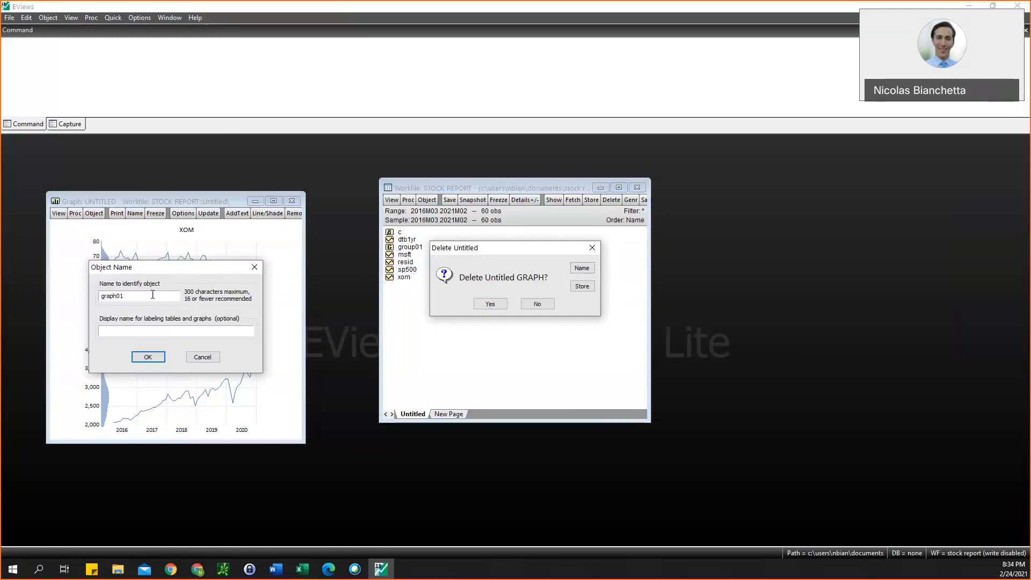
left_click(150, 333)
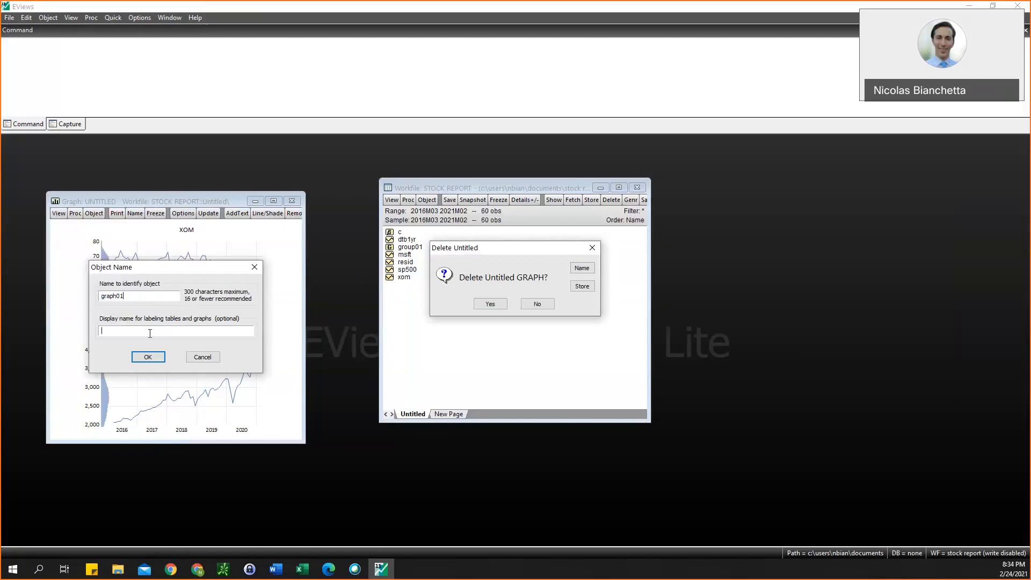
type("XOM and S&P 500")
left_click(158, 358)
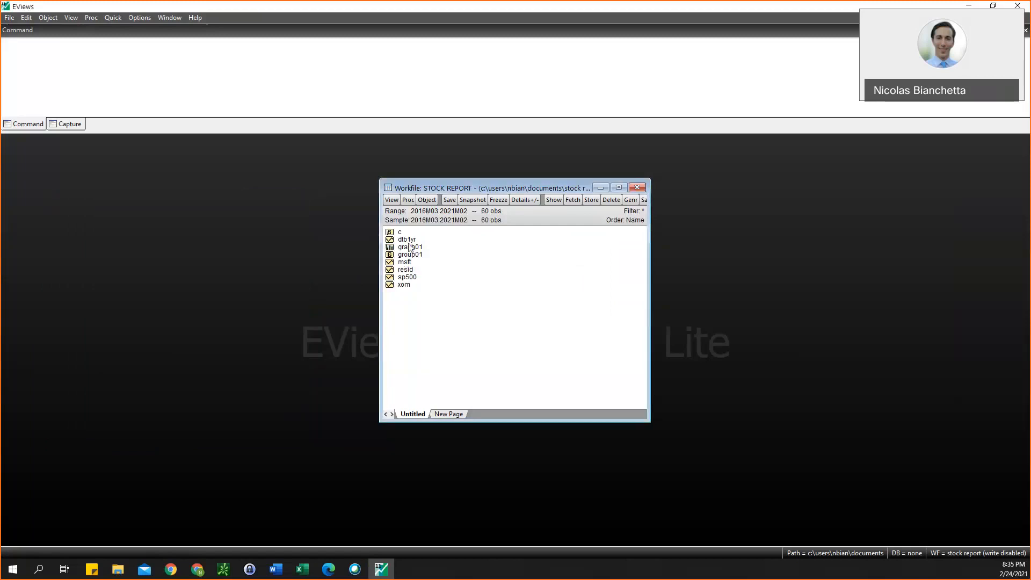
Create a new text file and move its window beside the workfile
left_click(544, 15)
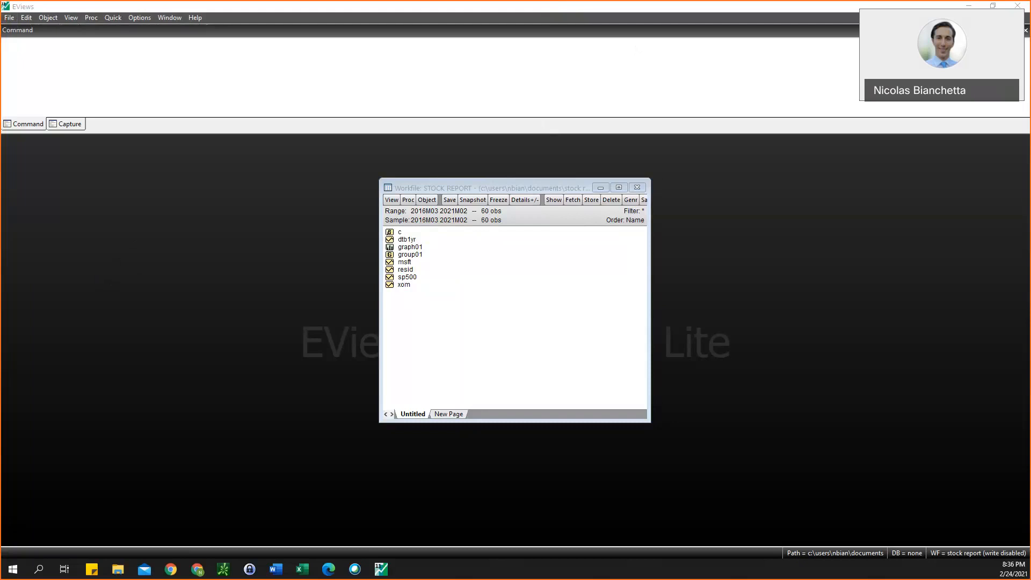
left_click(9, 18)
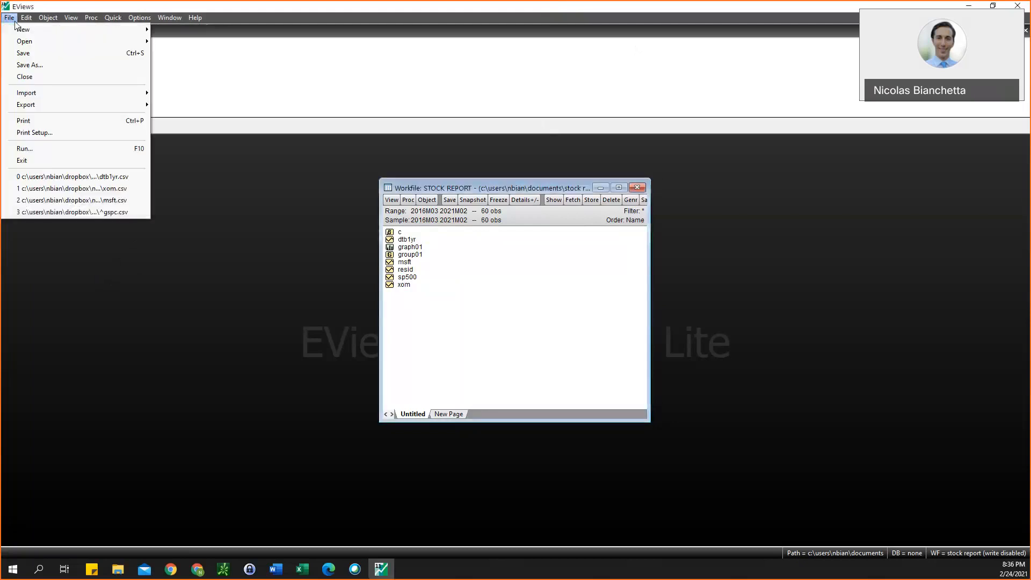
mouse_move(133, 44)
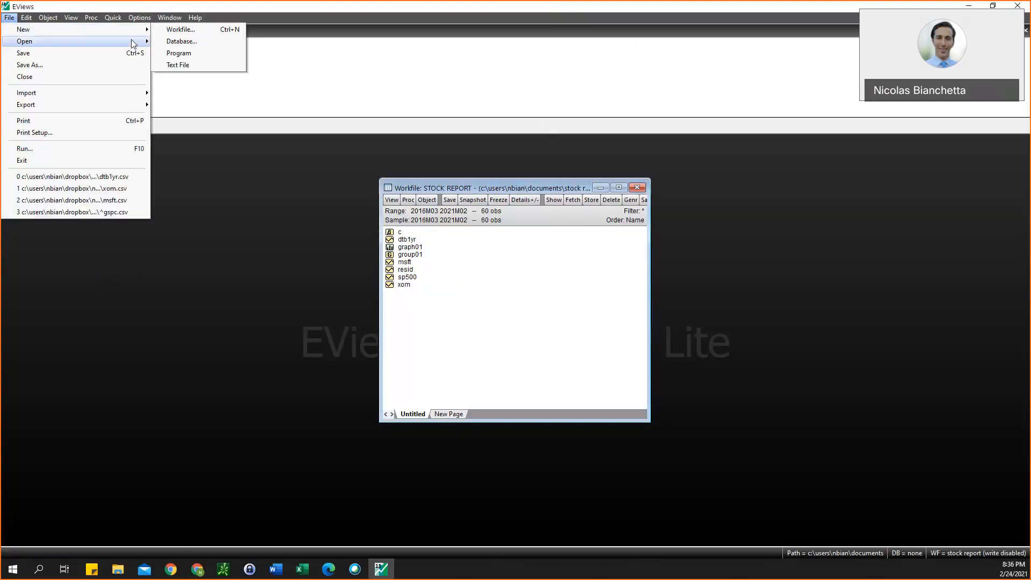
left_click(178, 64)
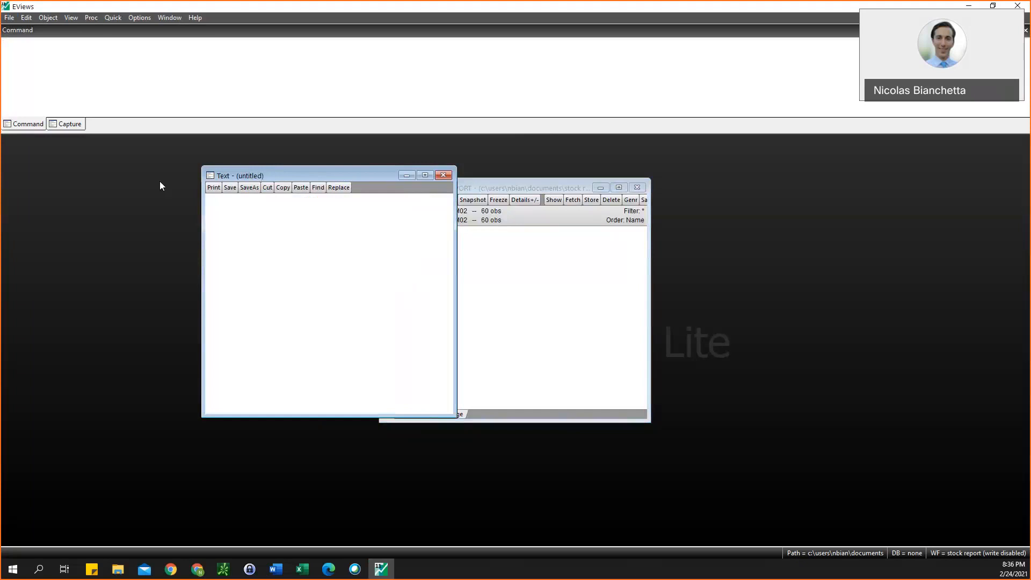
left_click_drag(159, 185, 159, 186)
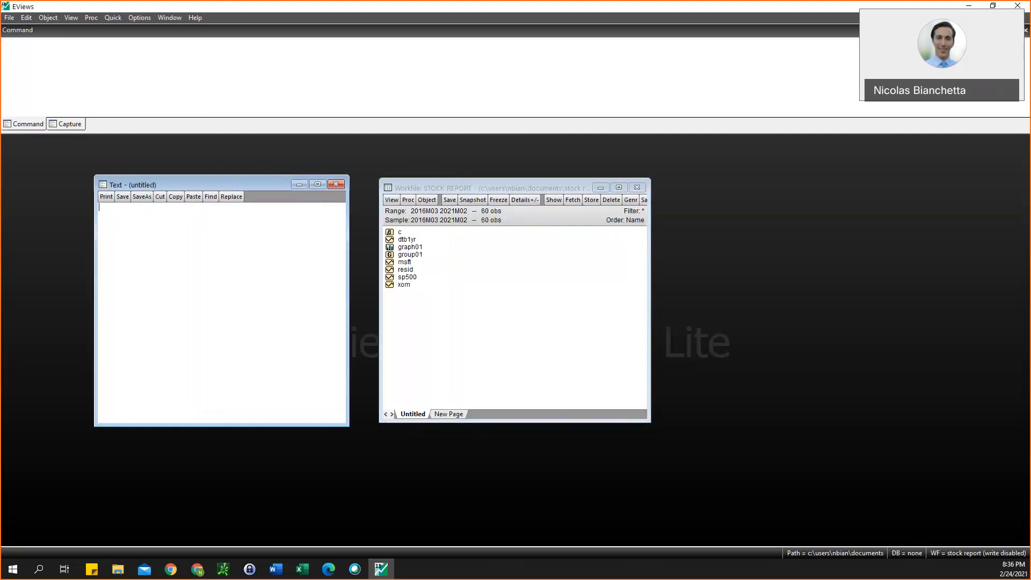
Fill the text file with the sp500_rtn and xom_rtn percent-return formulas, Series bill = (dtb1yr/12), and Capm.ls (cov=hac) xom_rtn = bill + c(1)*(sp500 - bill)
key("alt+Tab")
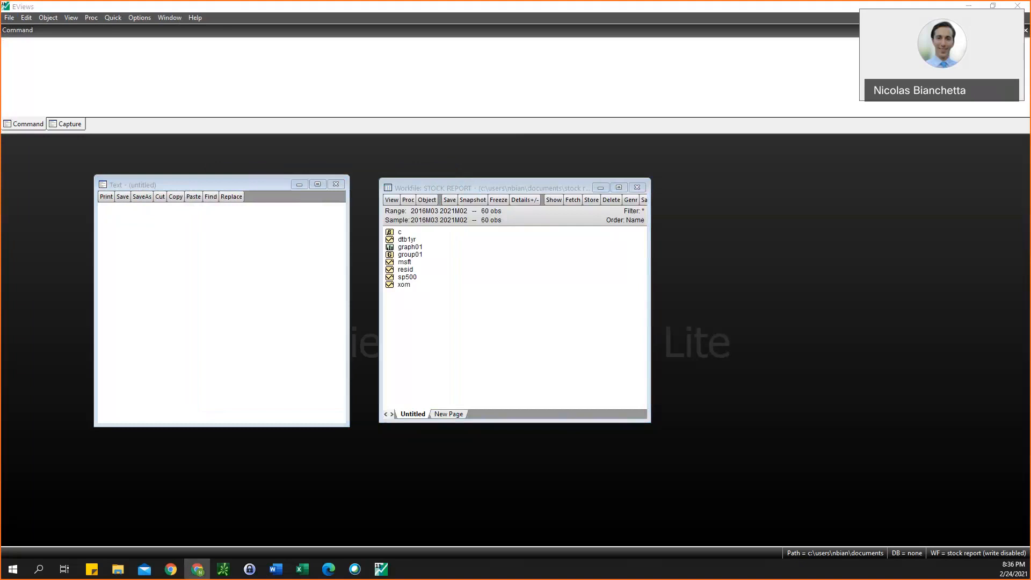
left_click(125, 260)
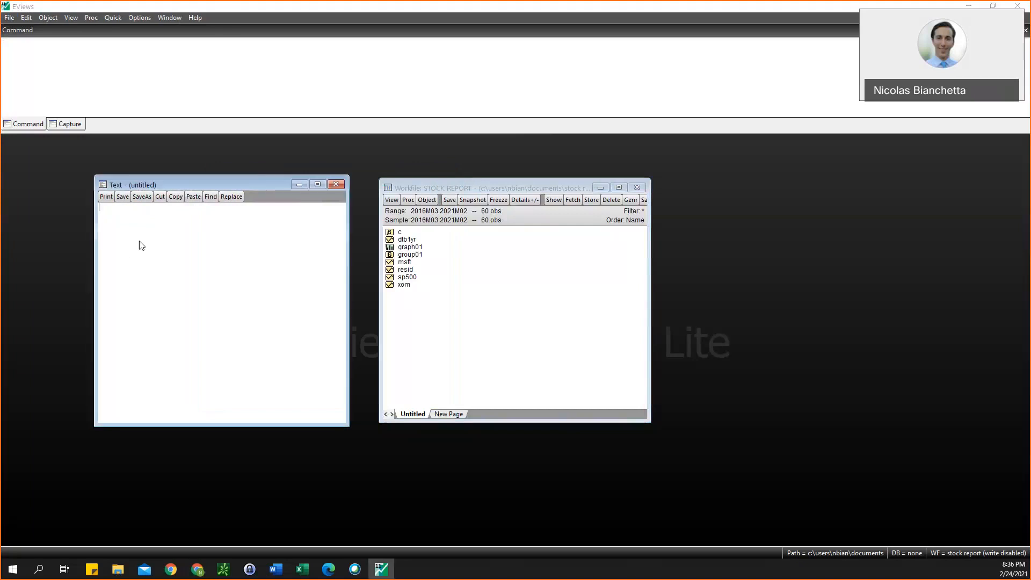
type("Series sp500_rtn = 100*(sp500-sp500(-1))/sp500(-1) Series xom_rtn = 100*(xom-xom(-1))/xom(-1) Series bill = (dtb1yr/12) Capm.ls (cov=hac) xom_rtn = bill + c(1)*(sp500 - bill)")
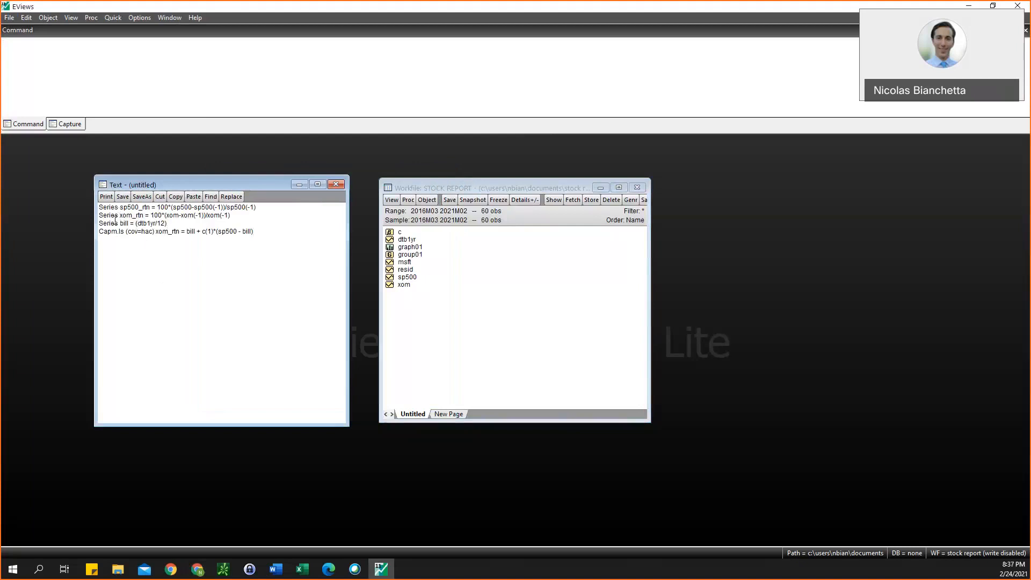
left_click(262, 206)
left_click_drag(262, 207, 100, 206)
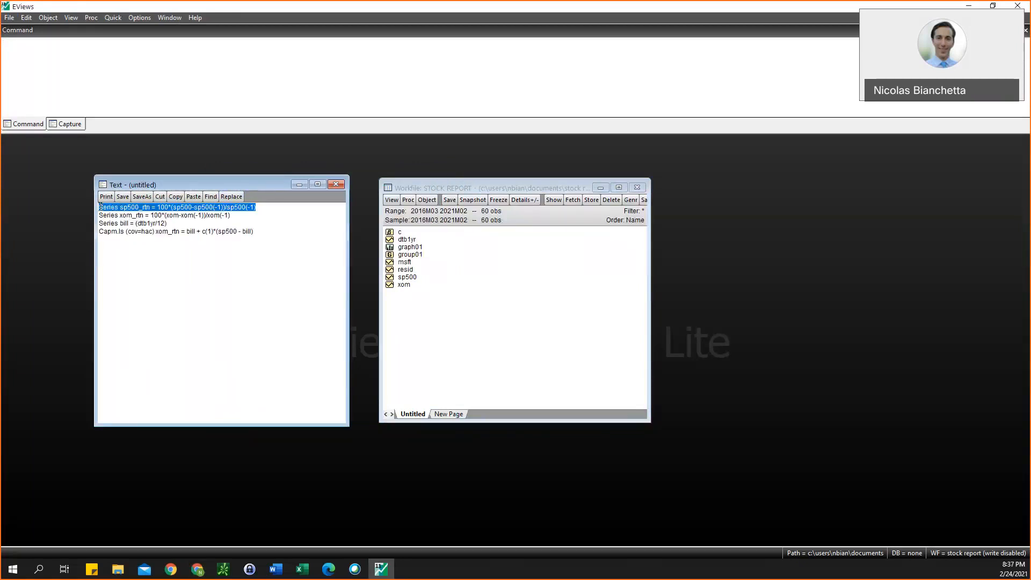
left_click(144, 231)
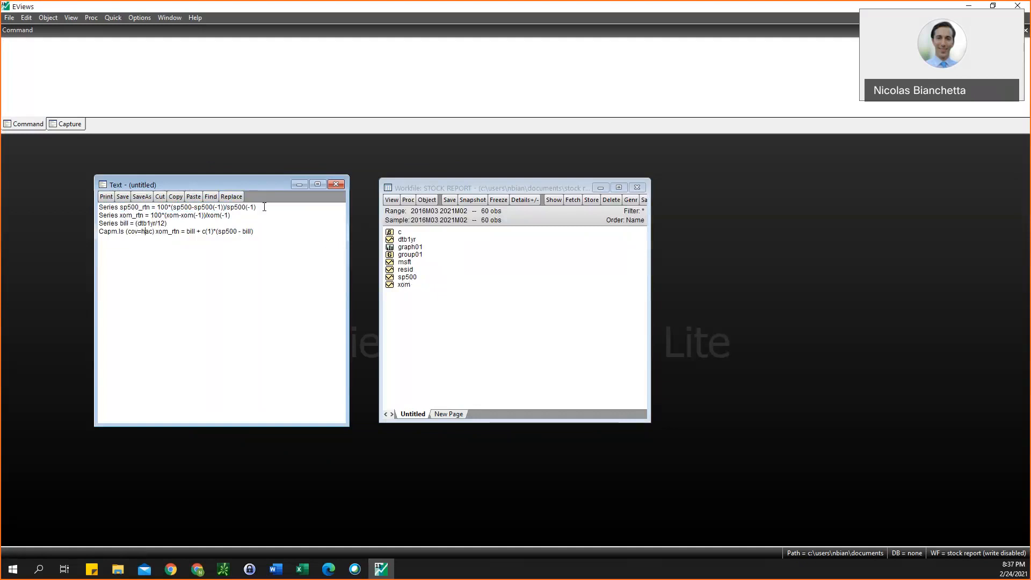
left_click_drag(264, 207, 158, 208)
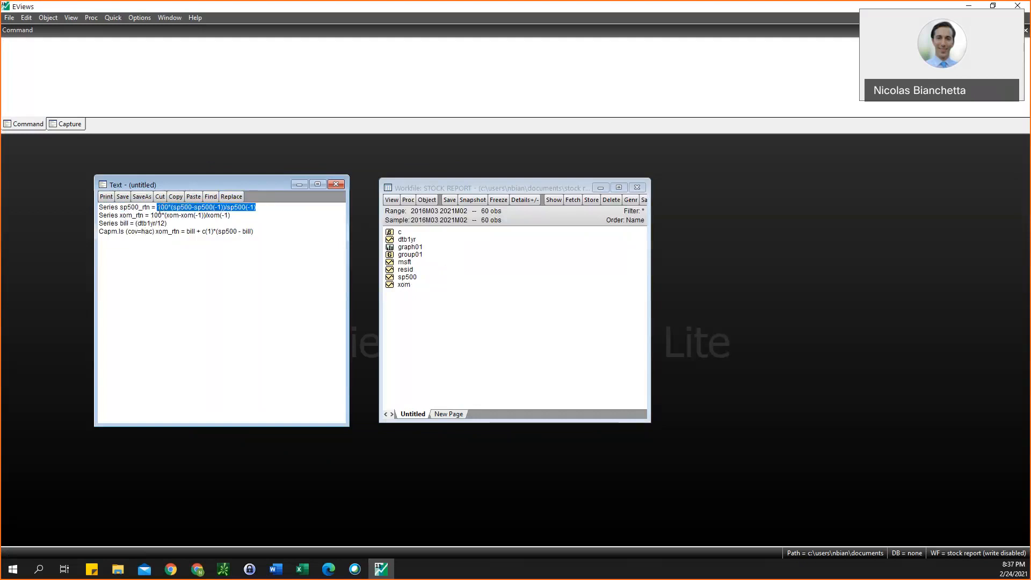
left_click(154, 231)
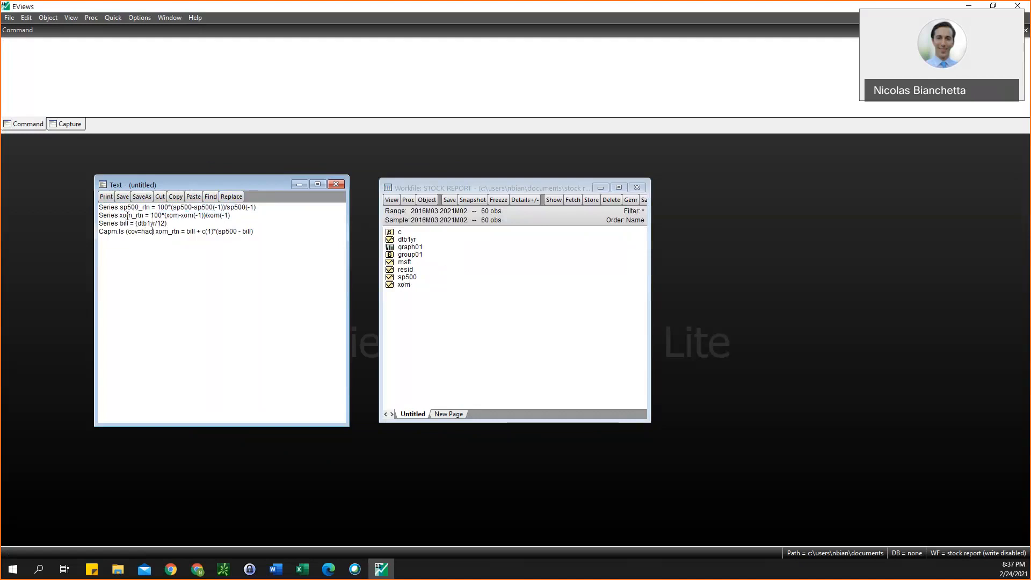
Copy Series sp500_rtn = 100*(sp500-sp500(-1))/sp500(-1) from the text file and run it as a command
left_click(149, 82)
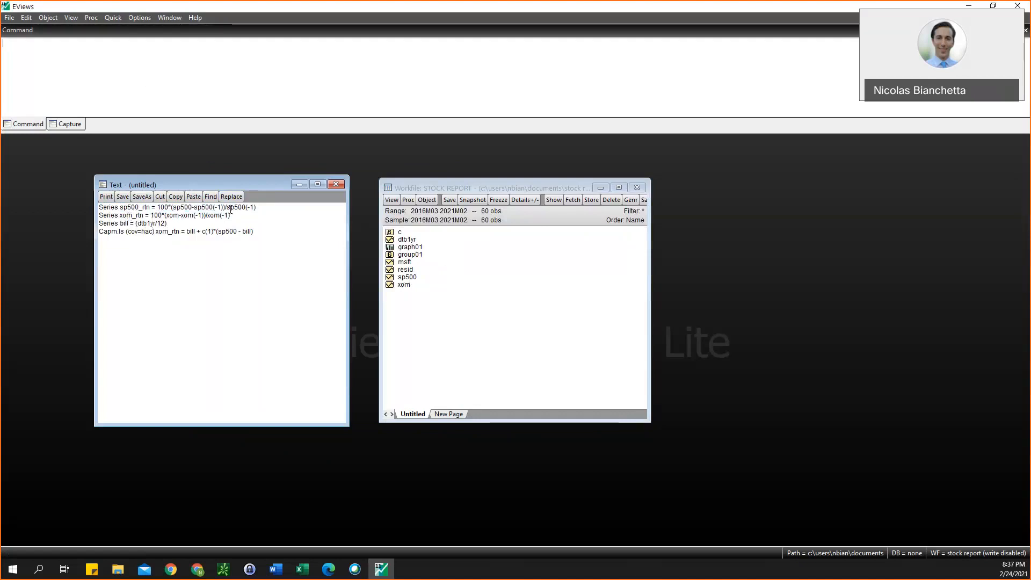
left_click_drag(99, 215, 138, 214)
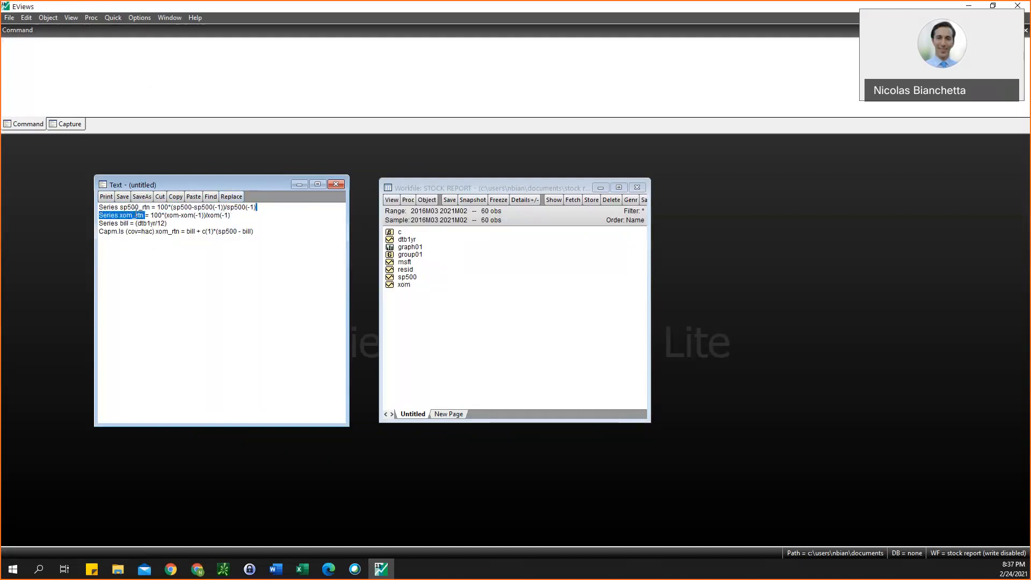
left_click_drag(256, 207, 100, 209)
key("ctrl+c")
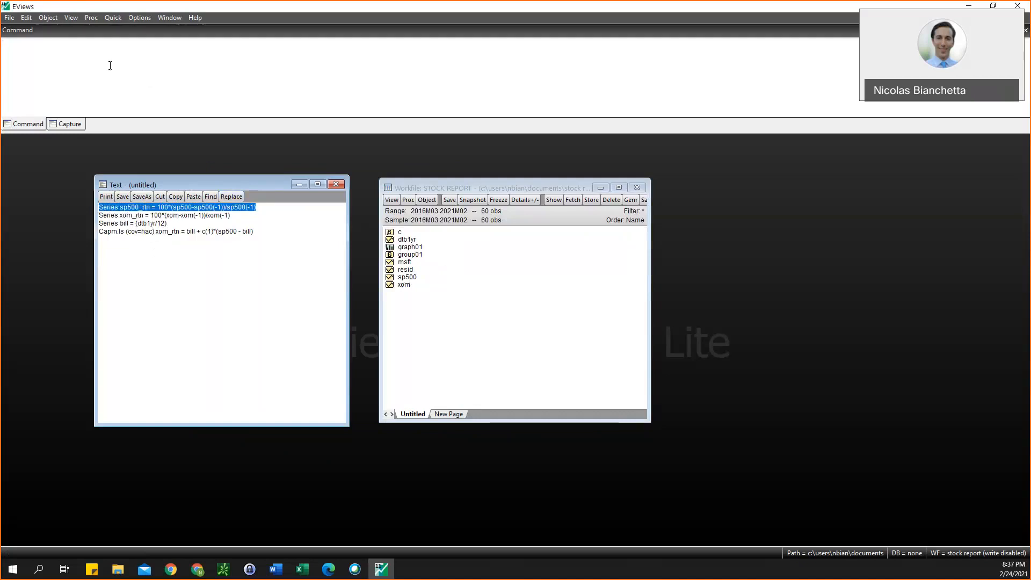
left_click(110, 65)
key("ctrl+v")
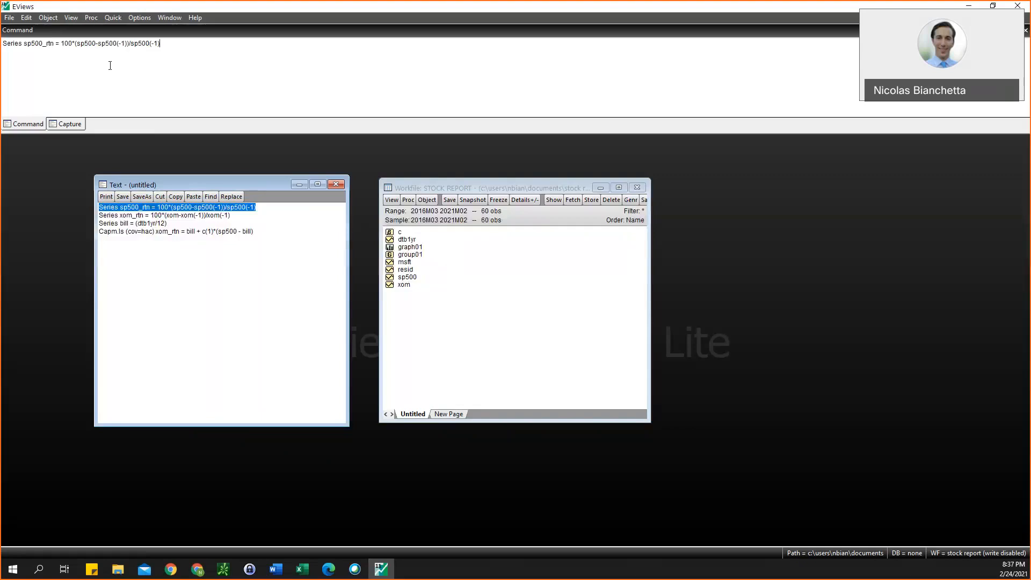
key("Return")
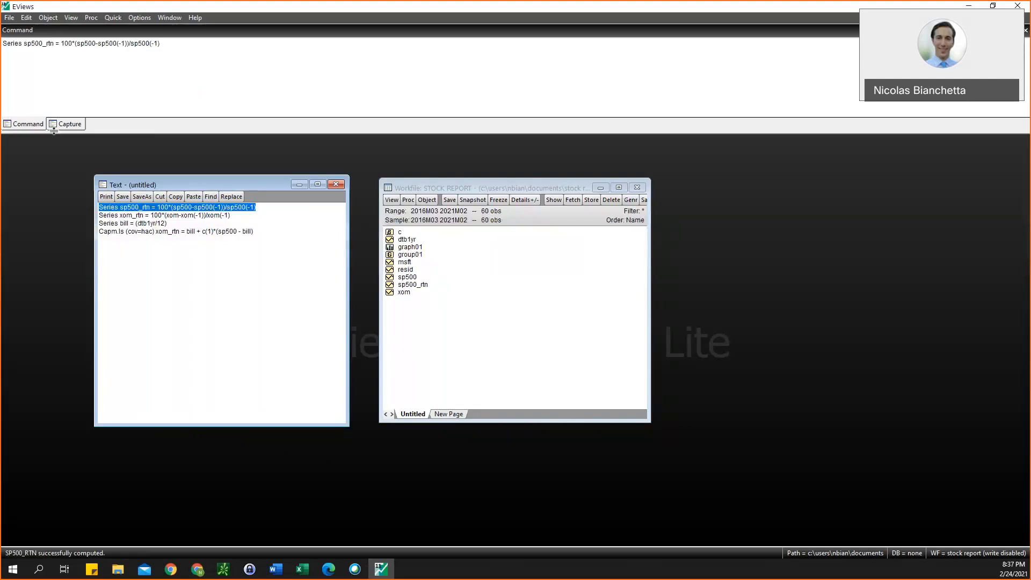
Open the sp500_rtn series, view it as a Line & Symbol graph of raw data, and close its window
double_click(403, 285)
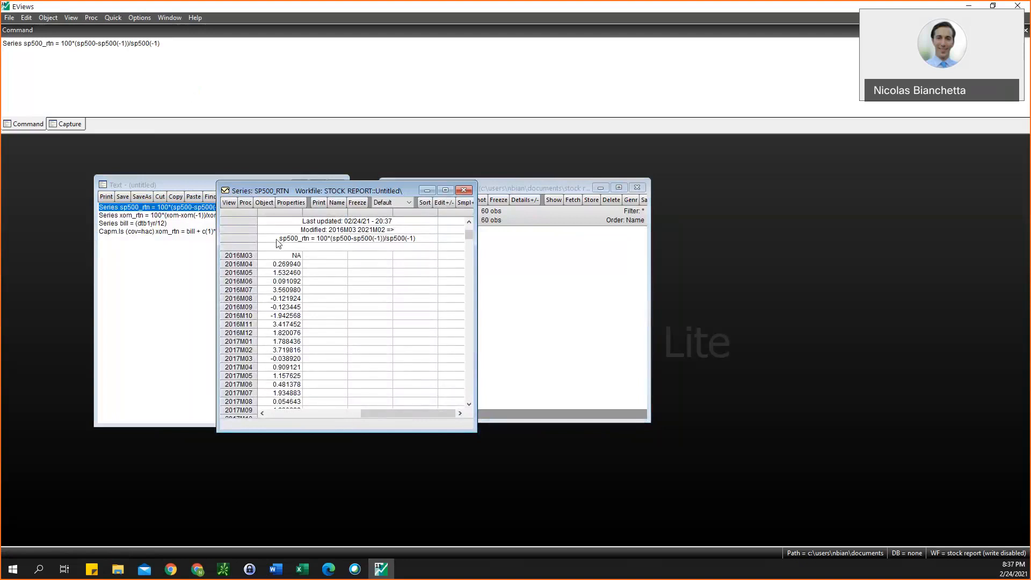
left_click(230, 202)
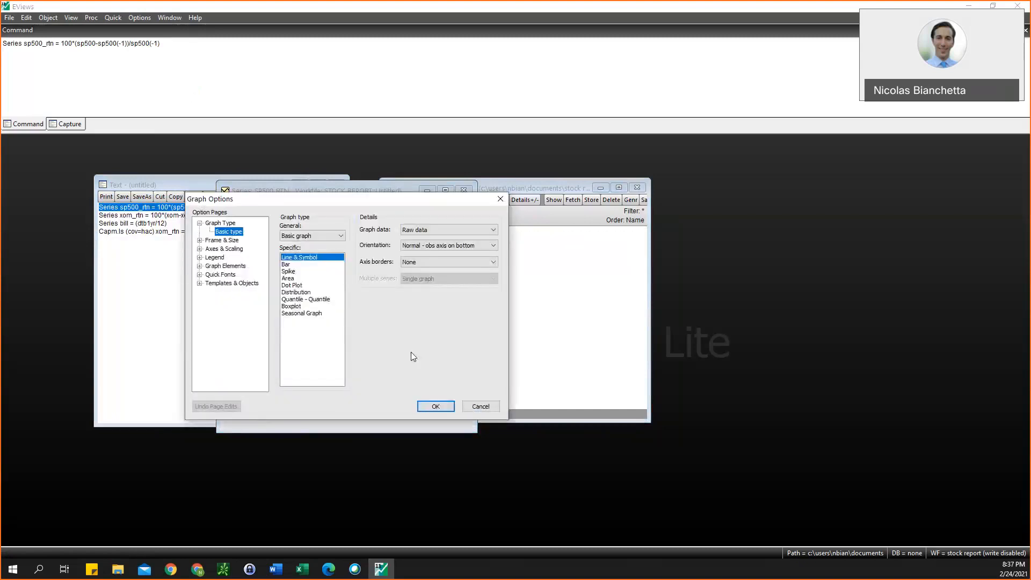
left_click(432, 408)
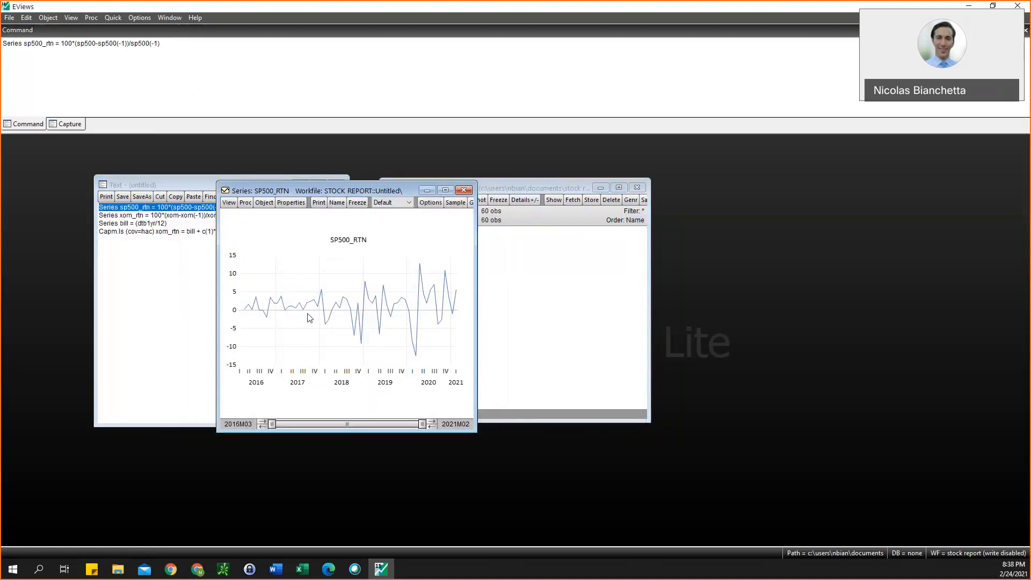
left_click(464, 190)
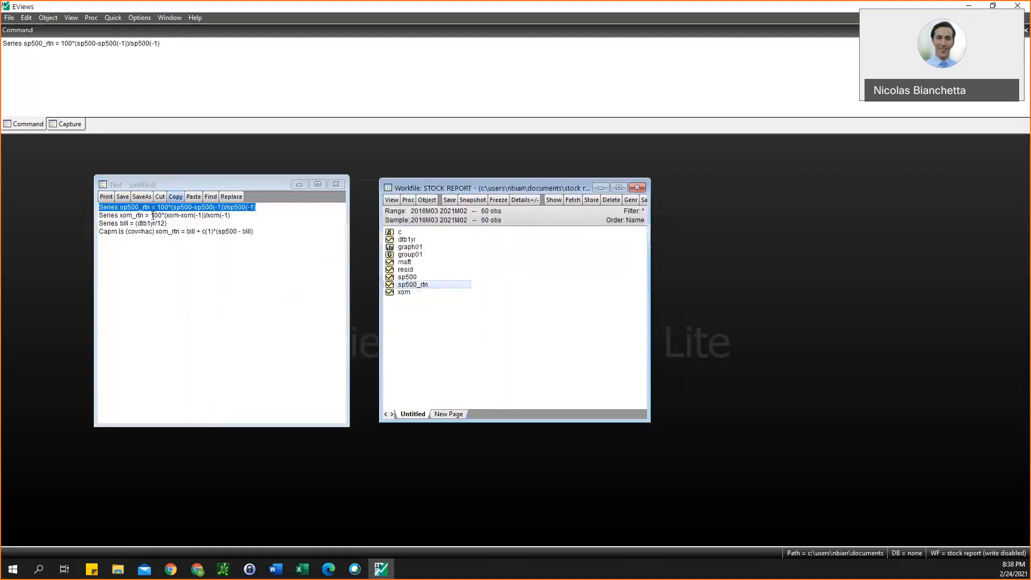
Copy Series xom_rtn = 100*(xom-xom(-1))/xom(-1) from the text file and run it as a command
left_click(240, 216)
left_click_drag(239, 215, 214, 215)
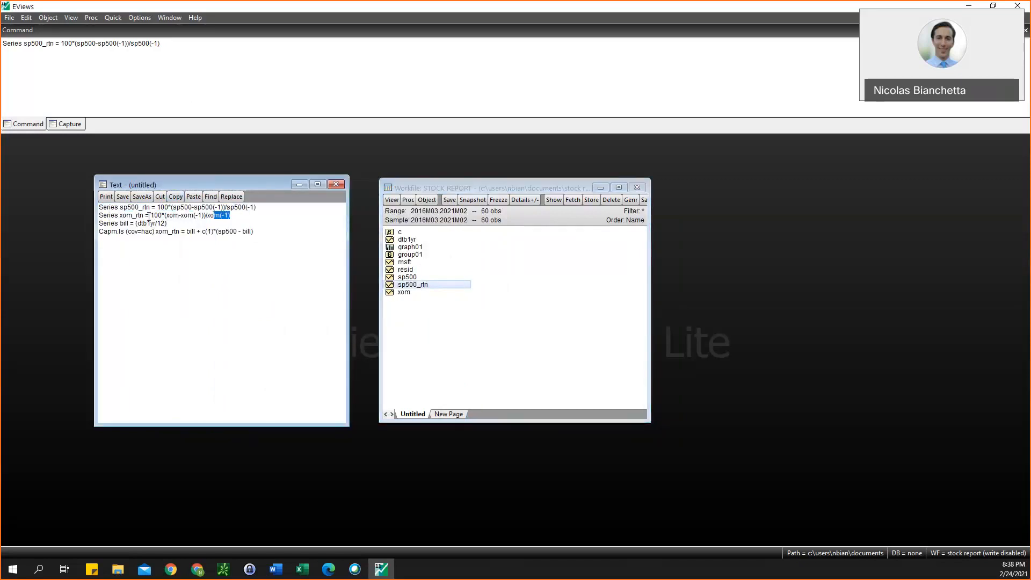
left_click_drag(149, 215, 99, 215)
key("ctrl+c")
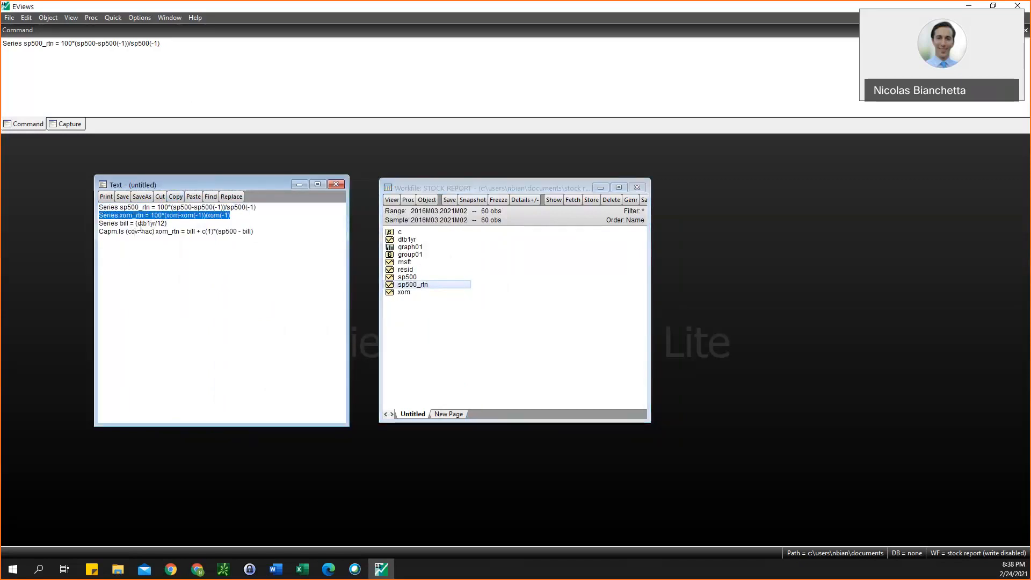
left_click(161, 70)
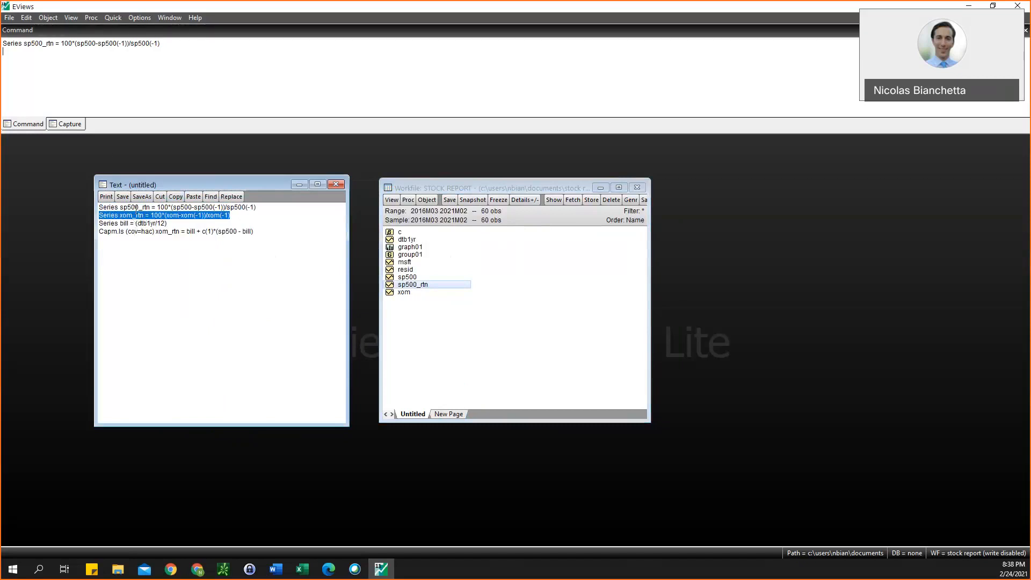
left_click(149, 224)
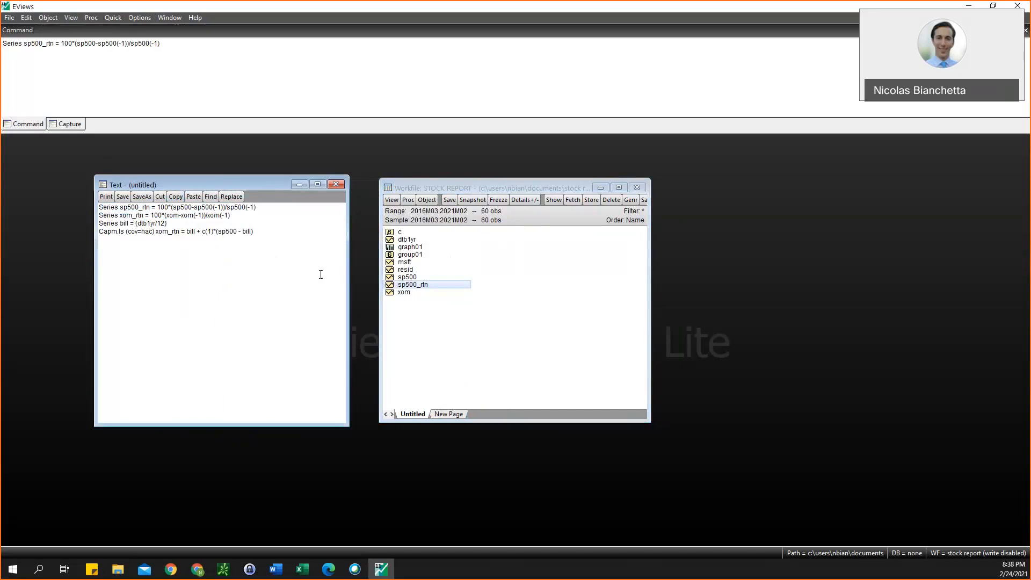
left_click(108, 72)
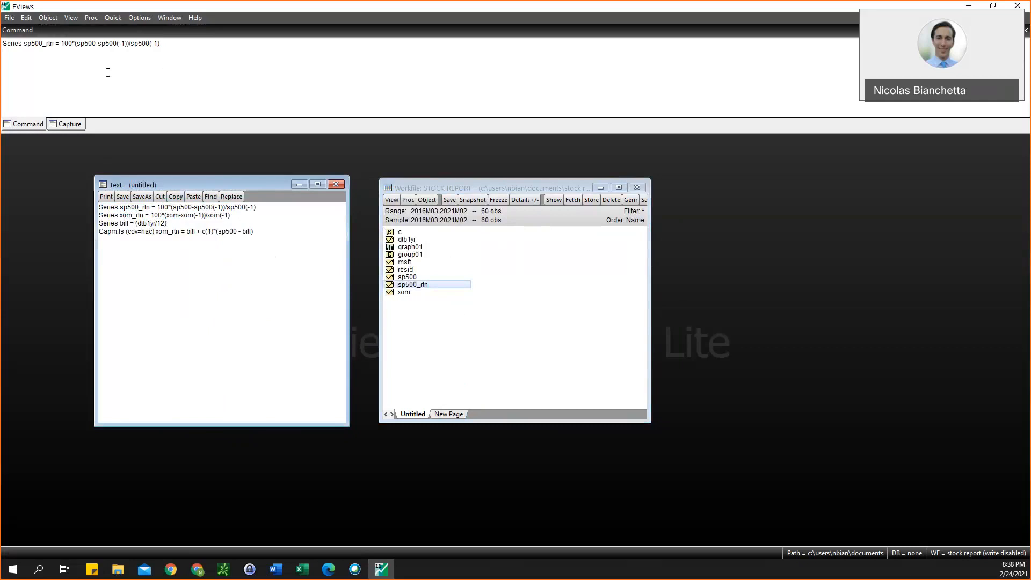
key("ctrl+v")
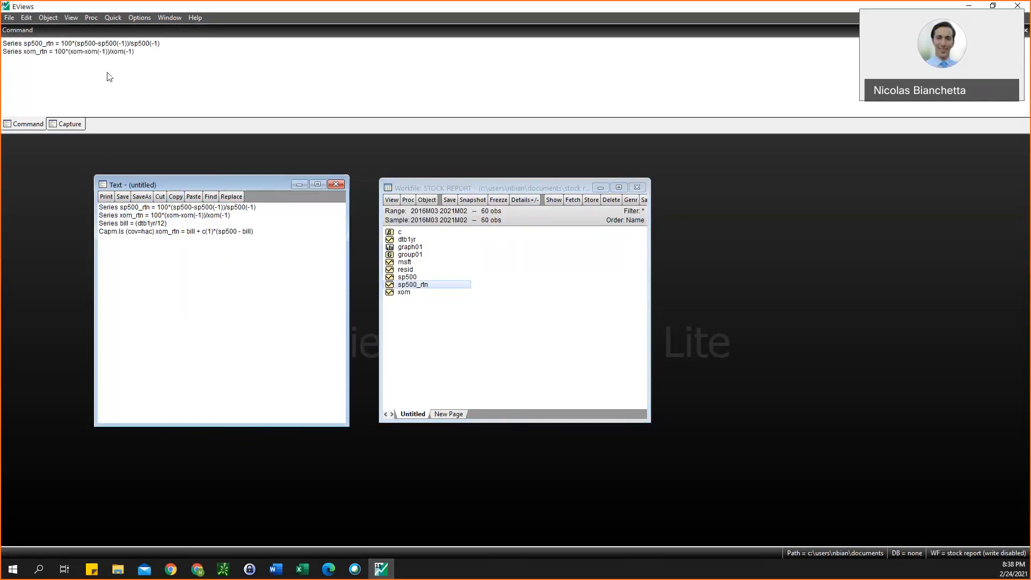
key("Return")
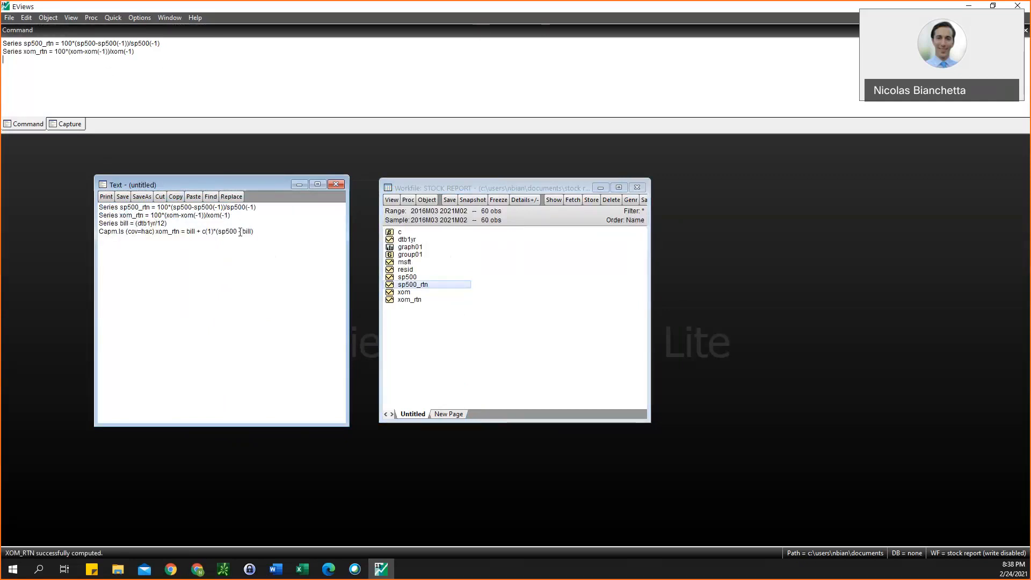
Duplicate the xom_rtn line in the text file and change the copy to Series msft_rtn = 100*(msft-msft(-1))/msft(-1)
left_click_drag(231, 217, 101, 217)
key("ctrl+c")
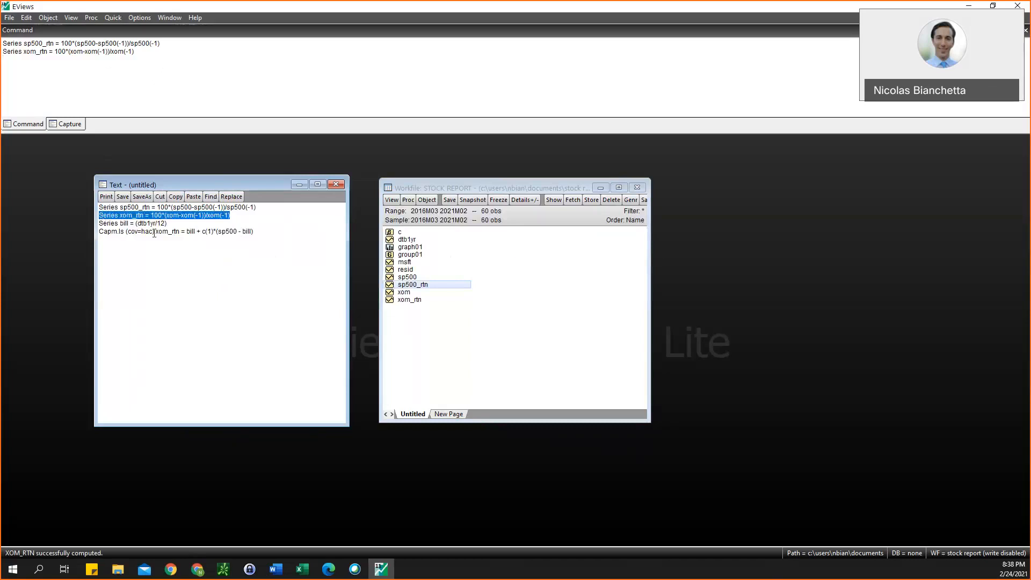
left_click(241, 217)
key("Return")
key("ctrl+v")
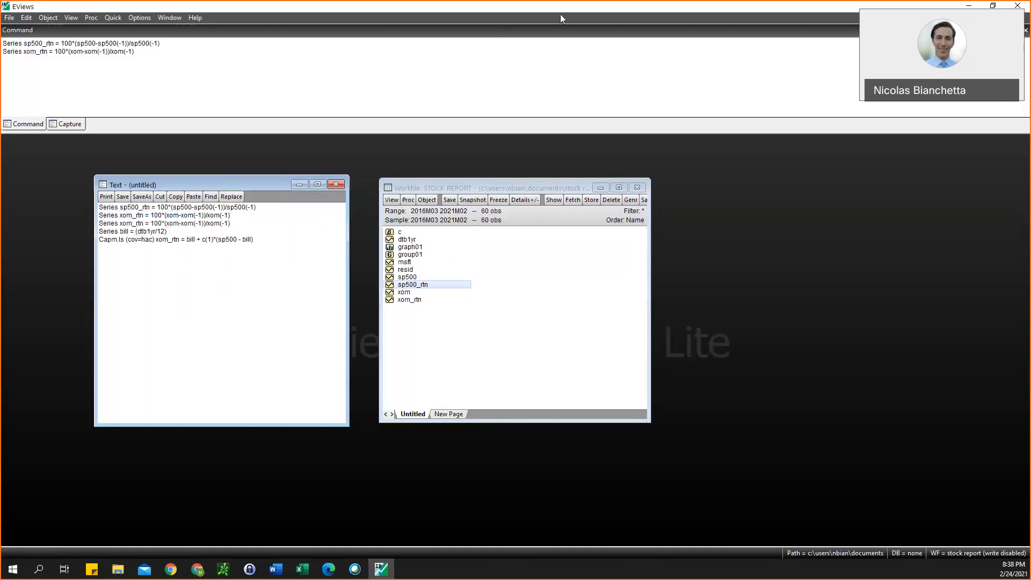
mouse_move(560, 15)
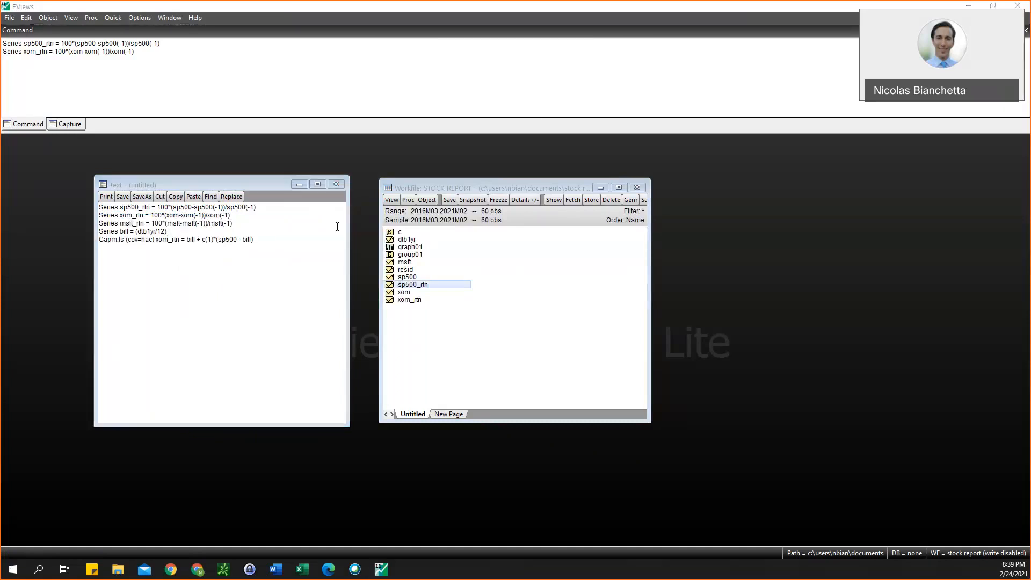
left_click(231, 239)
left_click(144, 231)
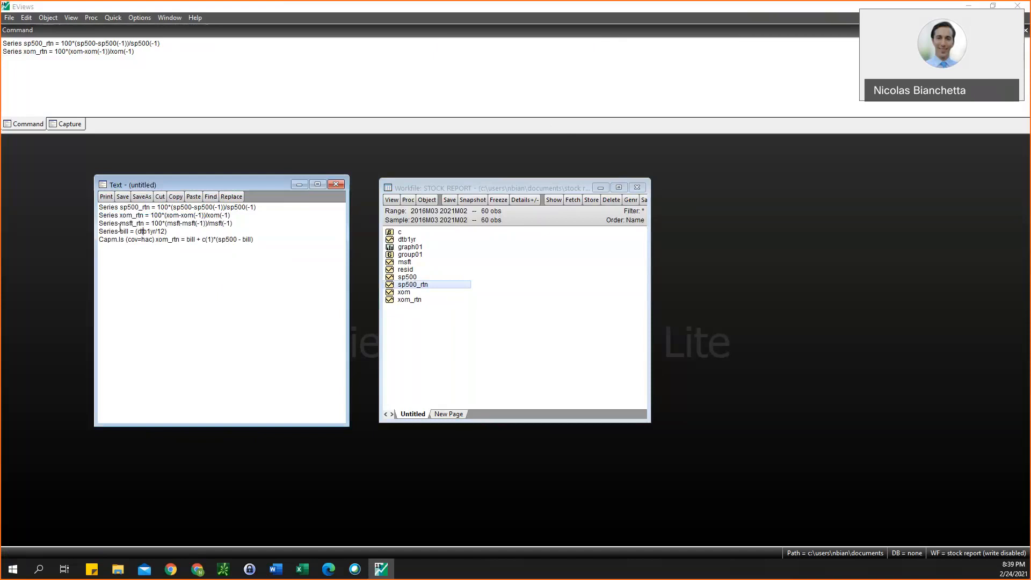
left_click(118, 223)
left_click_drag(119, 215, 140, 215)
left_click(133, 226)
left_click(408, 263)
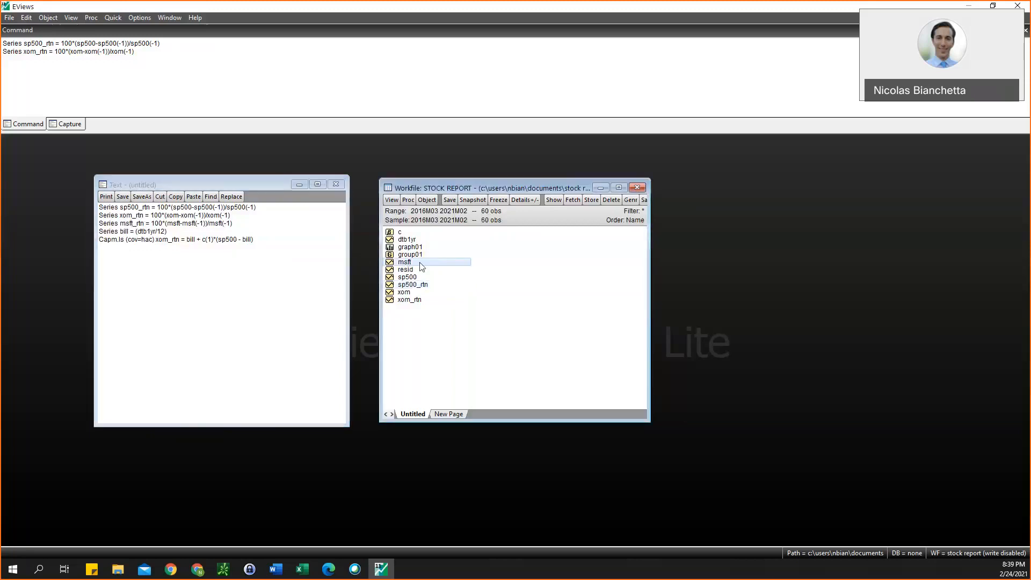
Copy Series msft_rtn = 100*(msft-msft(-1))/msft(-1) from the text file and run it as a command
left_click_drag(254, 227, 98, 223)
key("ctrl+c")
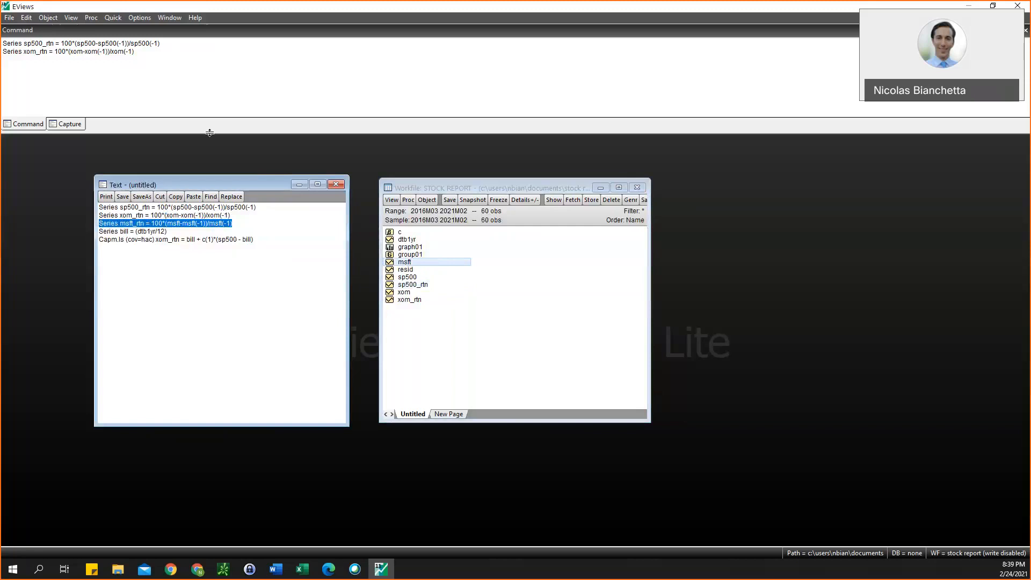
left_click(204, 58)
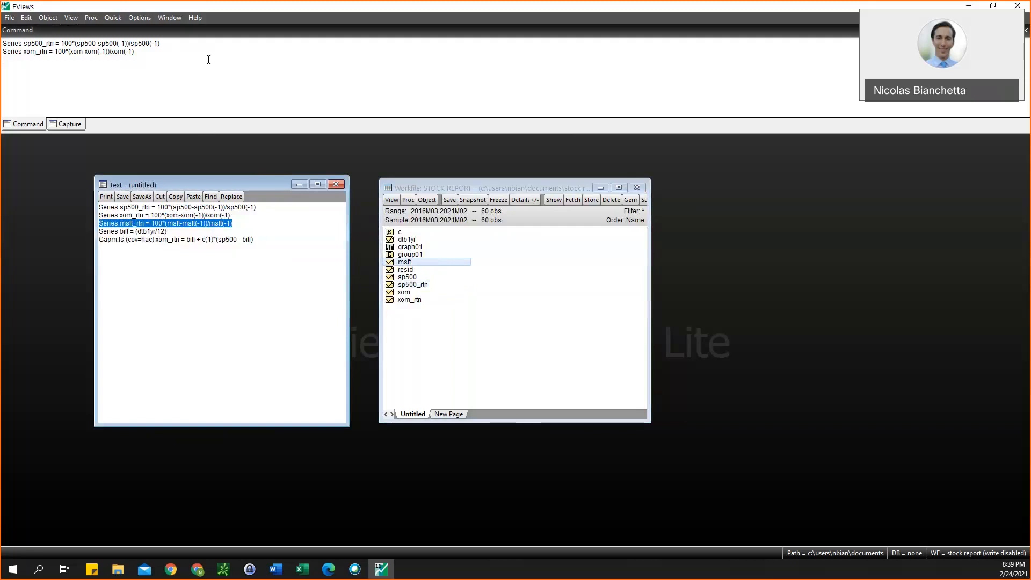
key("ctrl+v")
key("Return")
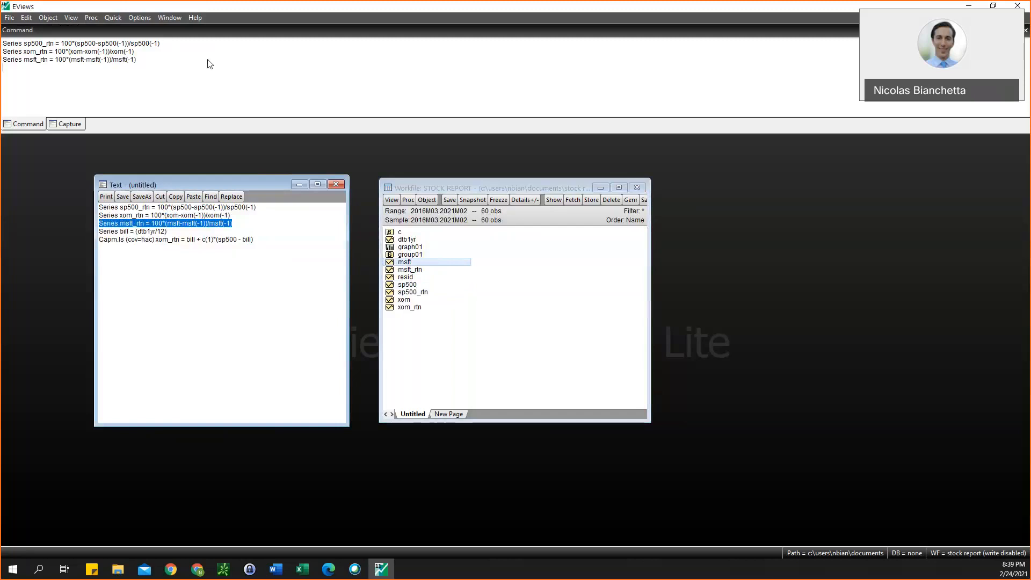
Open the msft_rtn series, view it as a Line & Symbol graph of raw data, and close its window
double_click(410, 270)
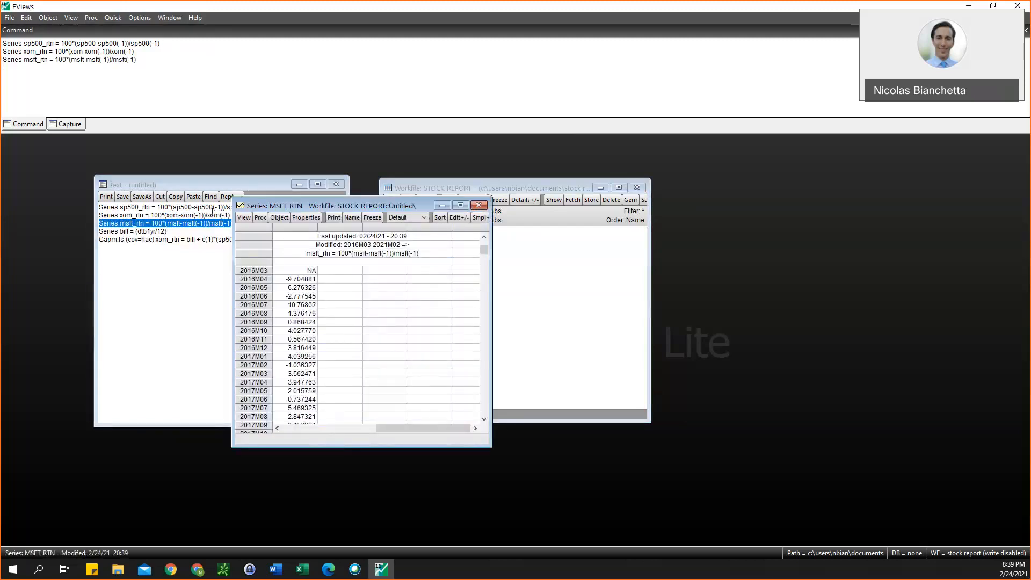
left_click(244, 217)
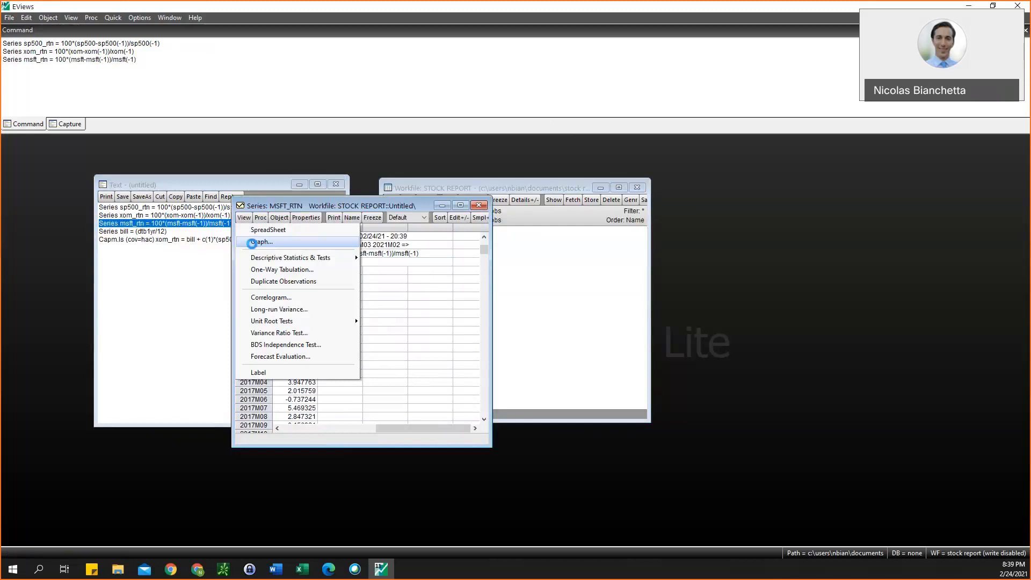
left_click(252, 242)
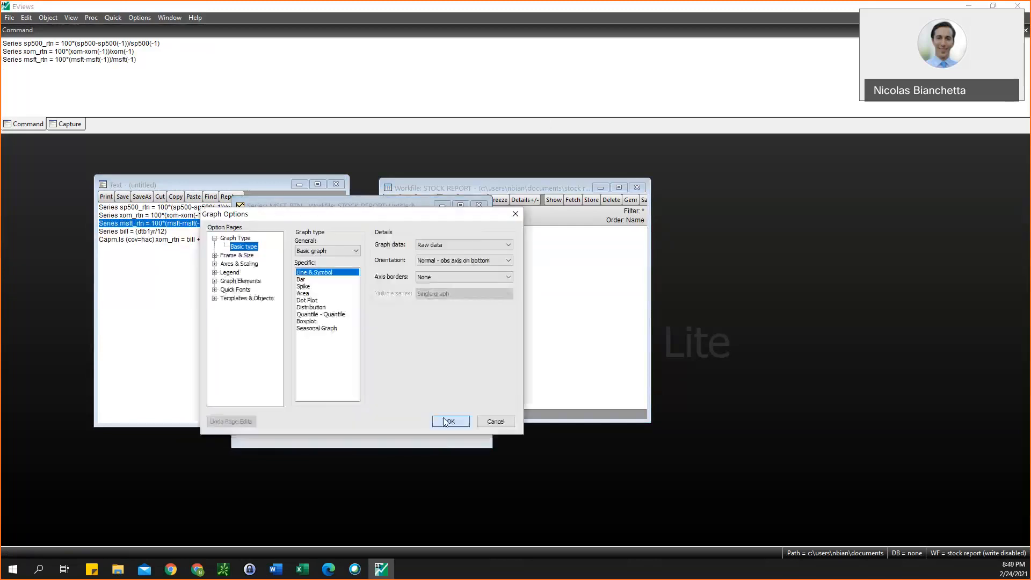
left_click(449, 422)
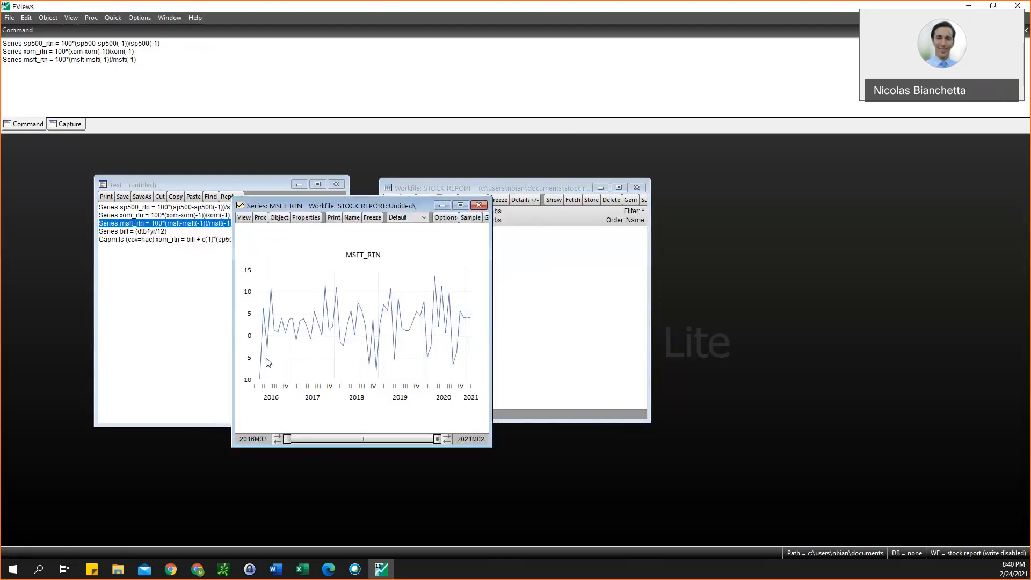
left_click(479, 205)
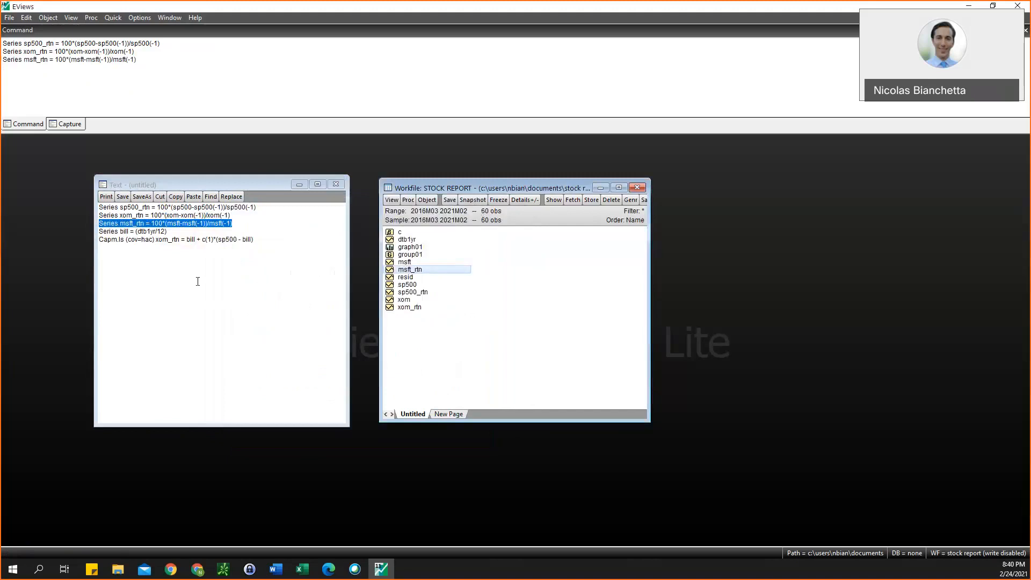
Copy Series bill = (dtb1yr/12) from the text file and run it as a command
left_click(110, 227)
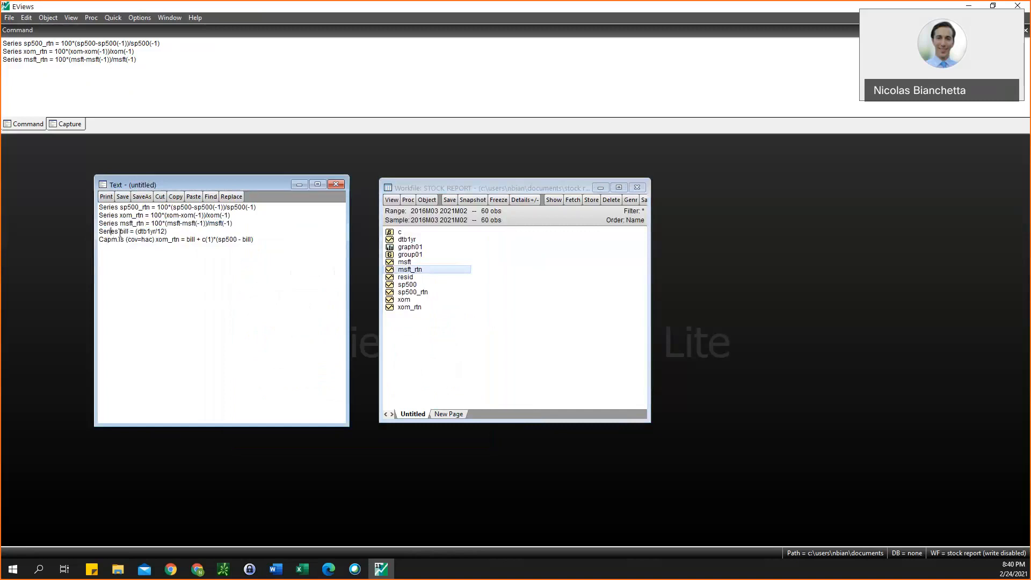
left_click_drag(120, 232, 127, 232)
left_click(148, 232)
left_click(93, 237)
key("ctrl+c")
left_click(198, 82)
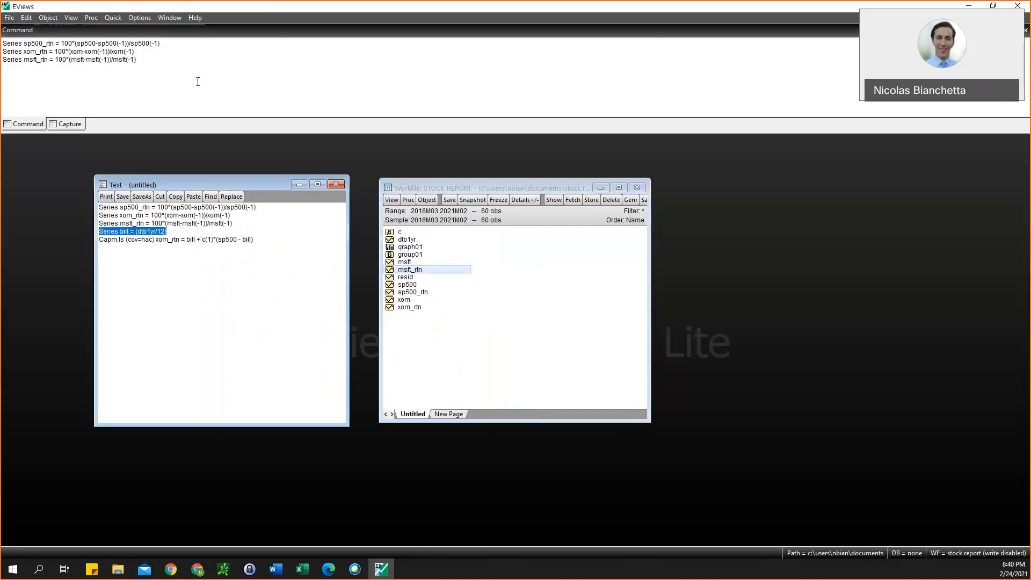
key("ctrl+v")
left_click(69, 68)
key("Return")
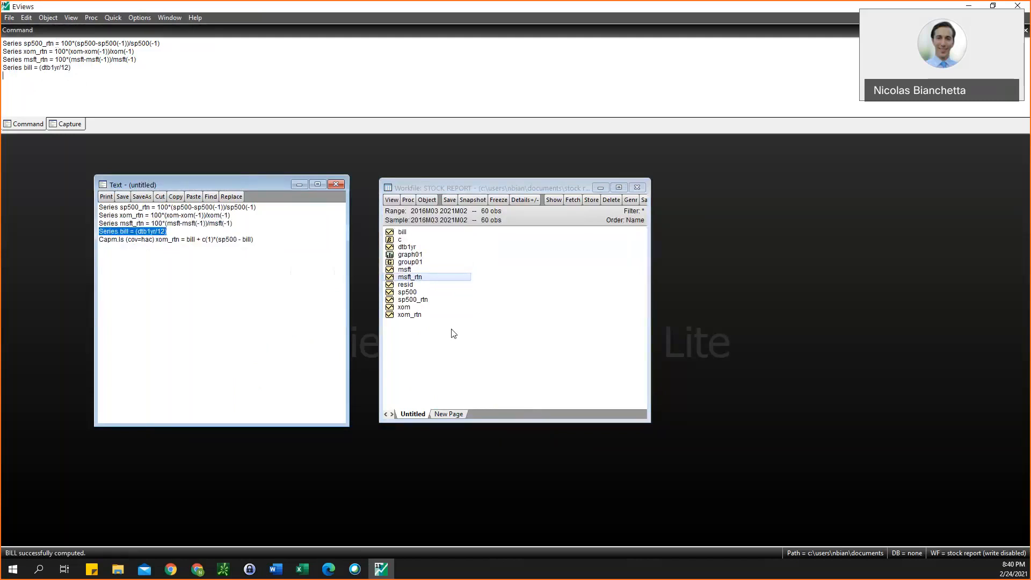
Open graph01 beside the text file, copy the whole graph to the clipboard, and switch to Word with it pasted into Document1
left_click(407, 233)
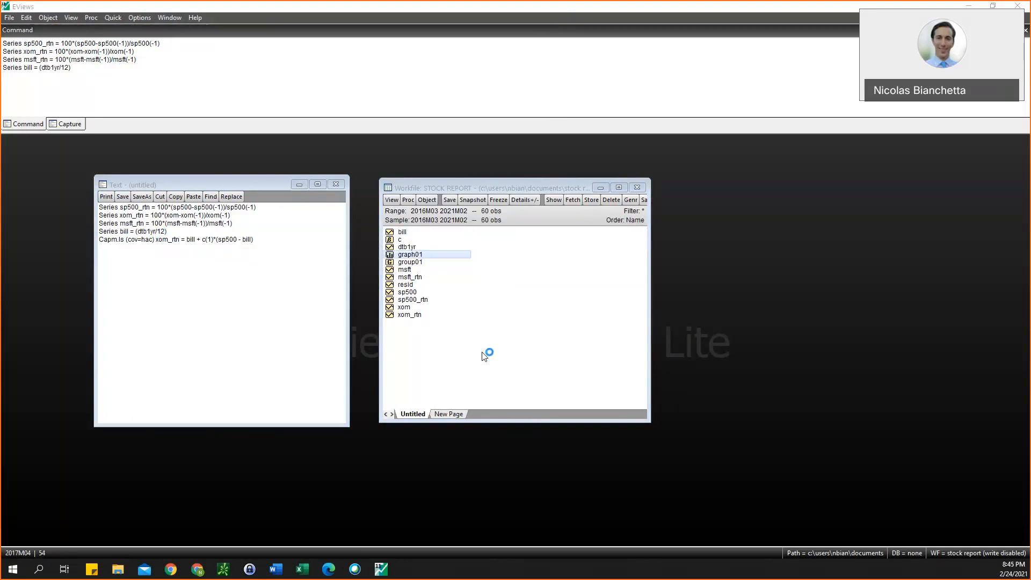
left_click(478, 354)
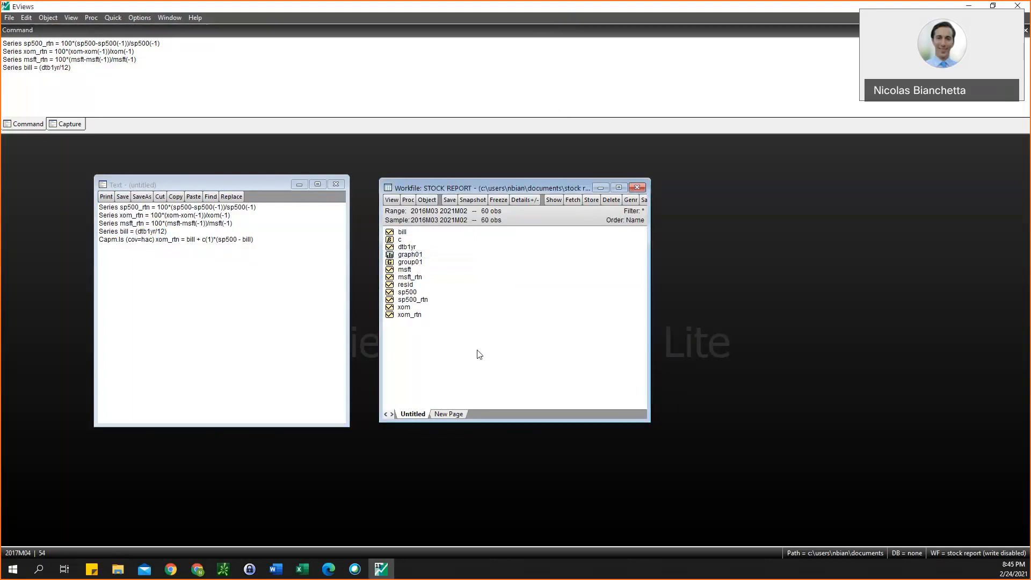
double_click(410, 256)
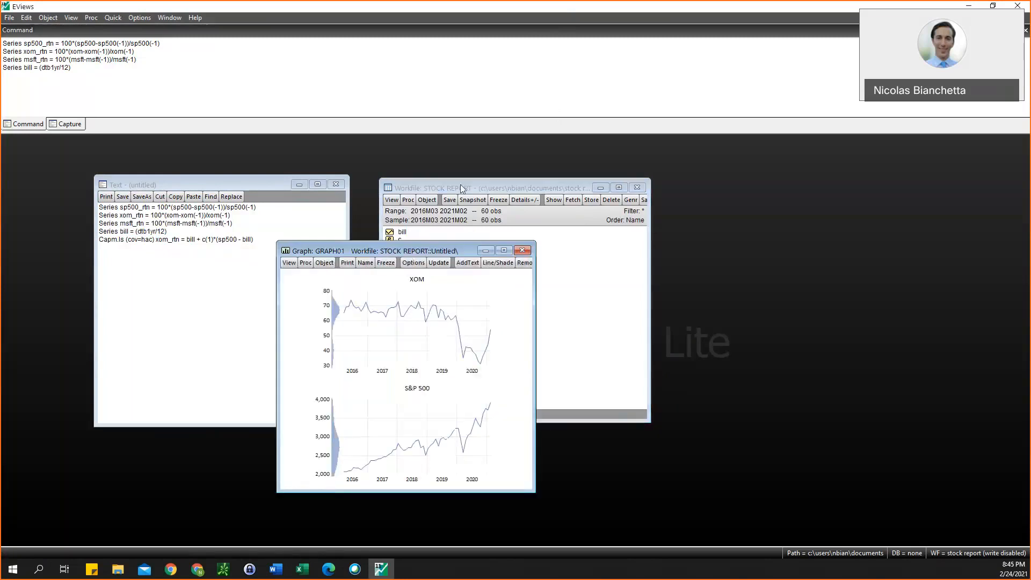
left_click_drag(386, 248, 486, 184)
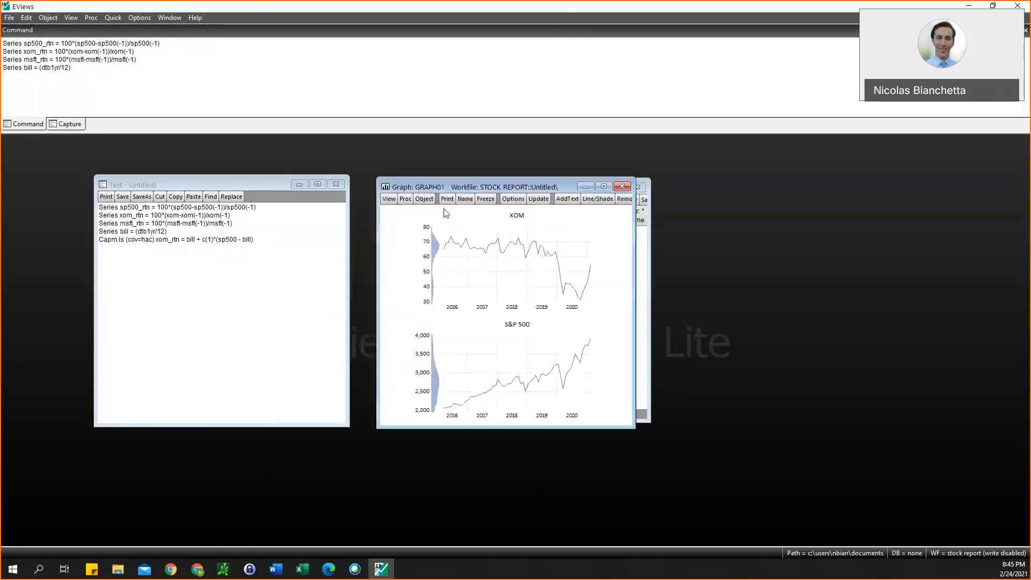
right_click(505, 285)
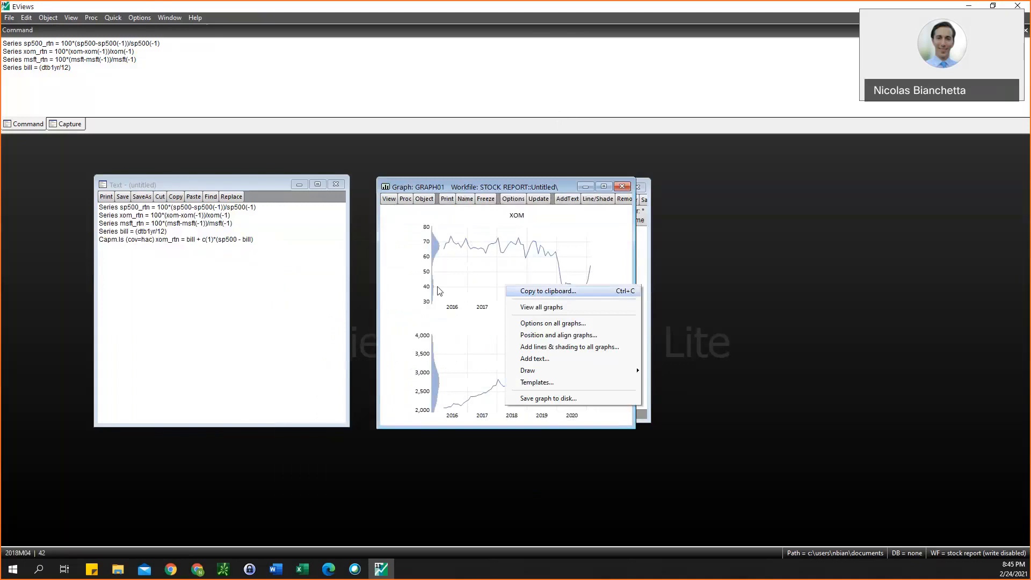
left_click(534, 292)
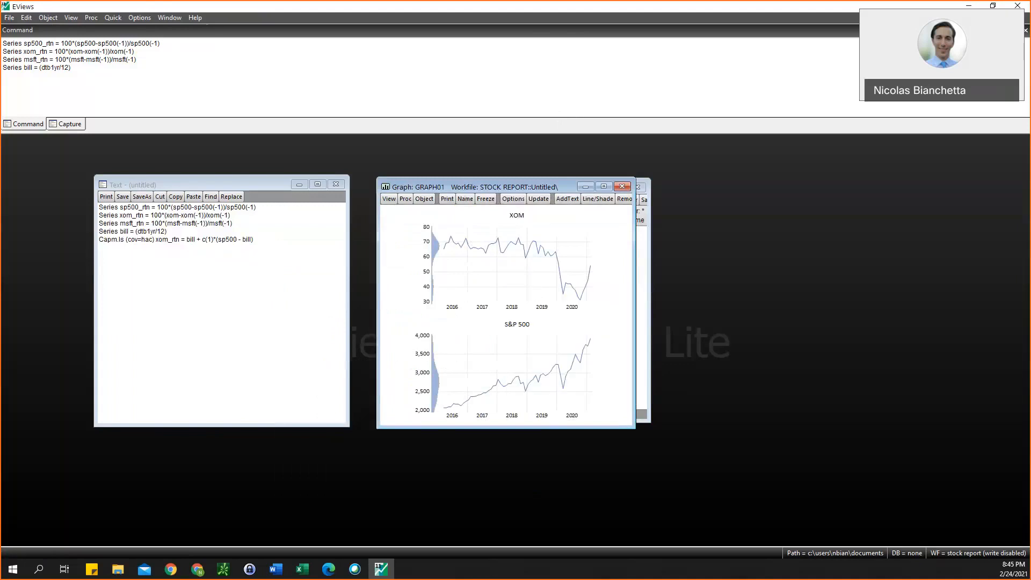
key("alt+Tab")
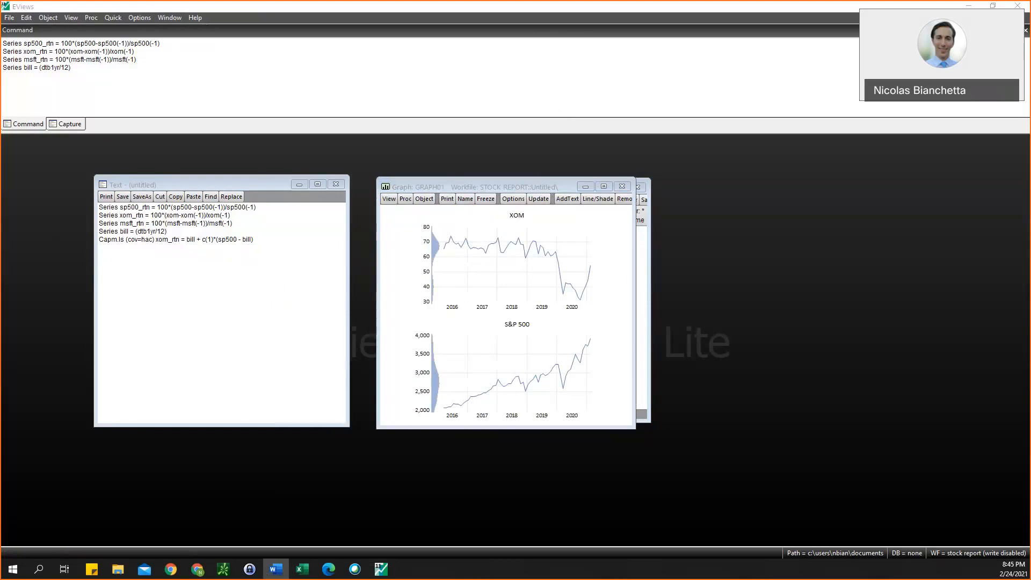
left_click(275, 569)
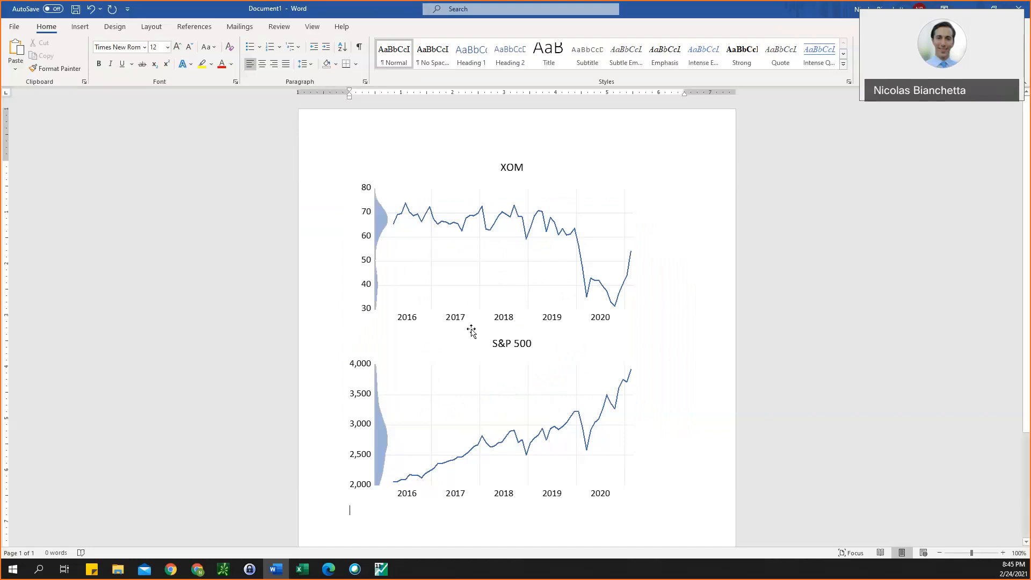
Switch back to EViews, close the graph01 window, and try to close the stock report workfile with its changes saved
left_click(965, 8)
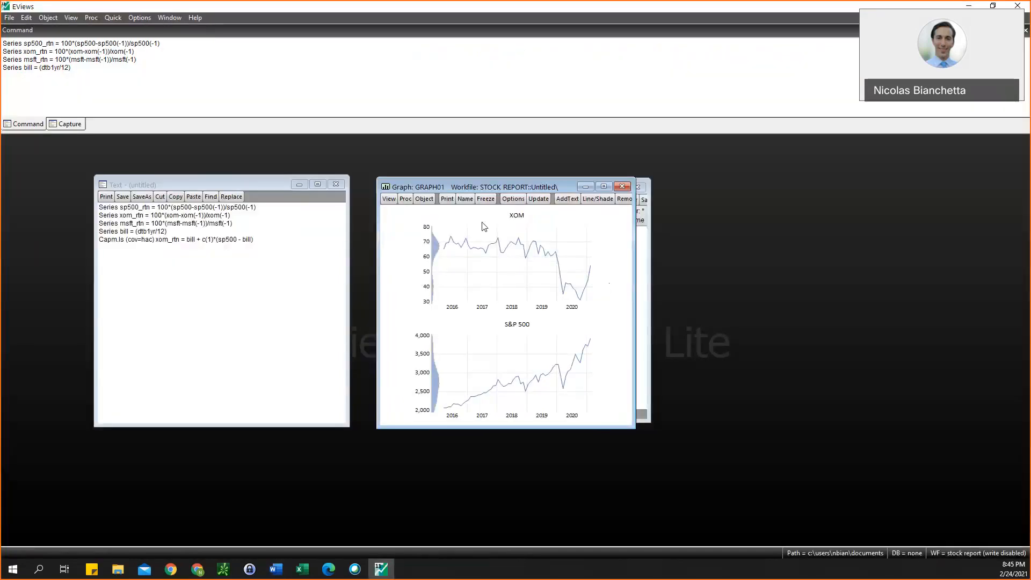
left_click(637, 188)
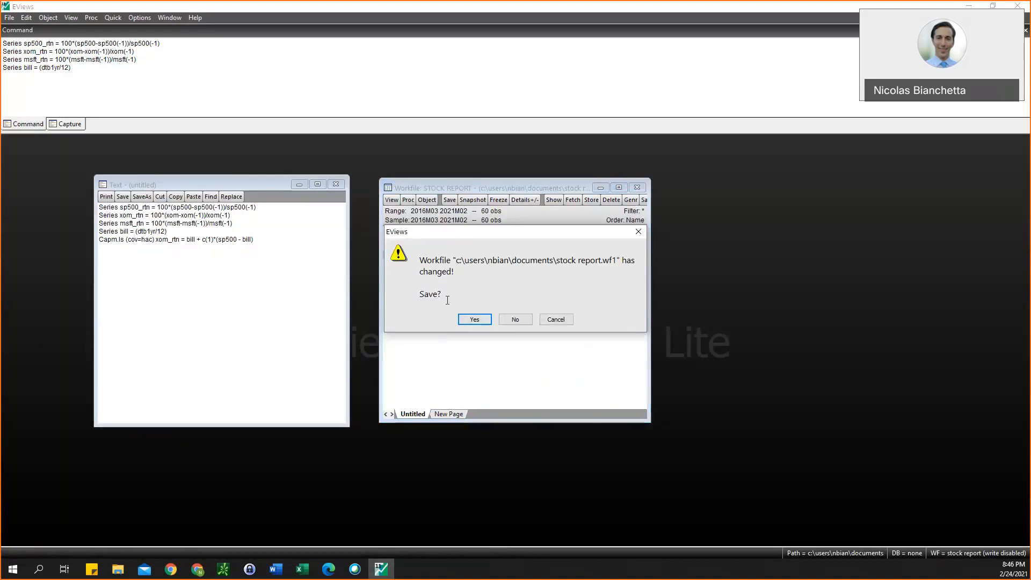
left_click(475, 320)
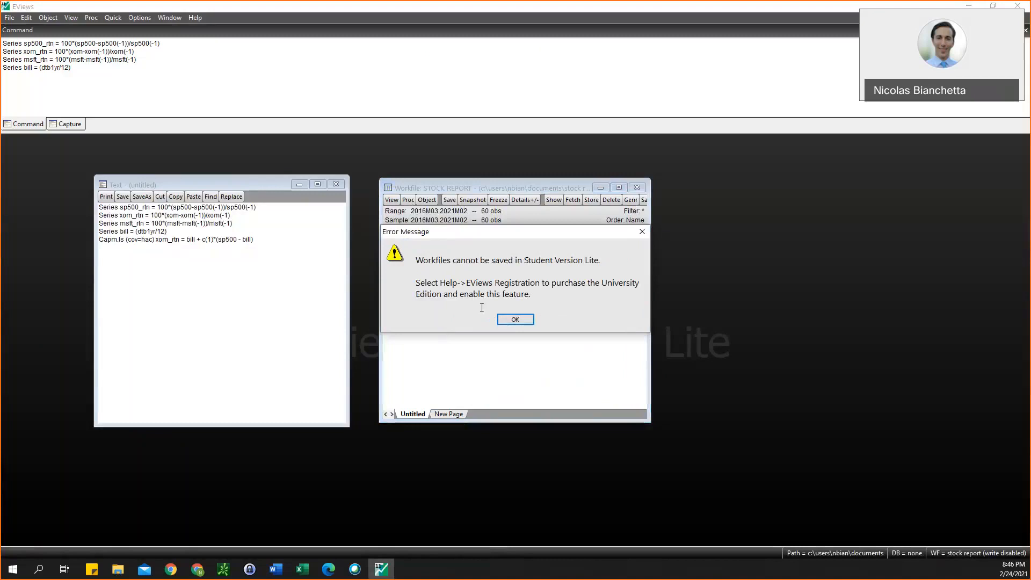
left_click(505, 323)
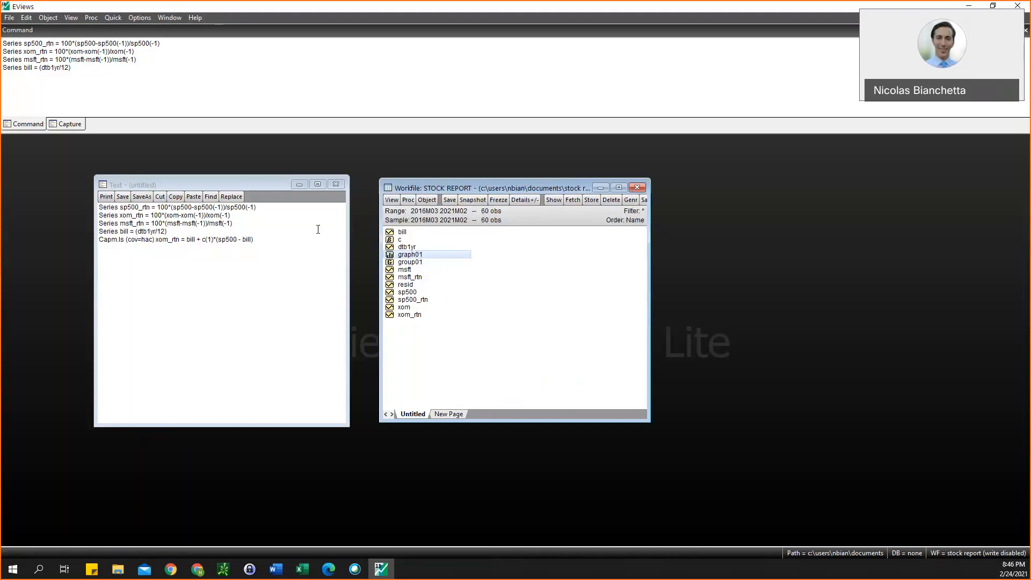
left_click(240, 239)
left_click_drag(275, 243, 91, 204)
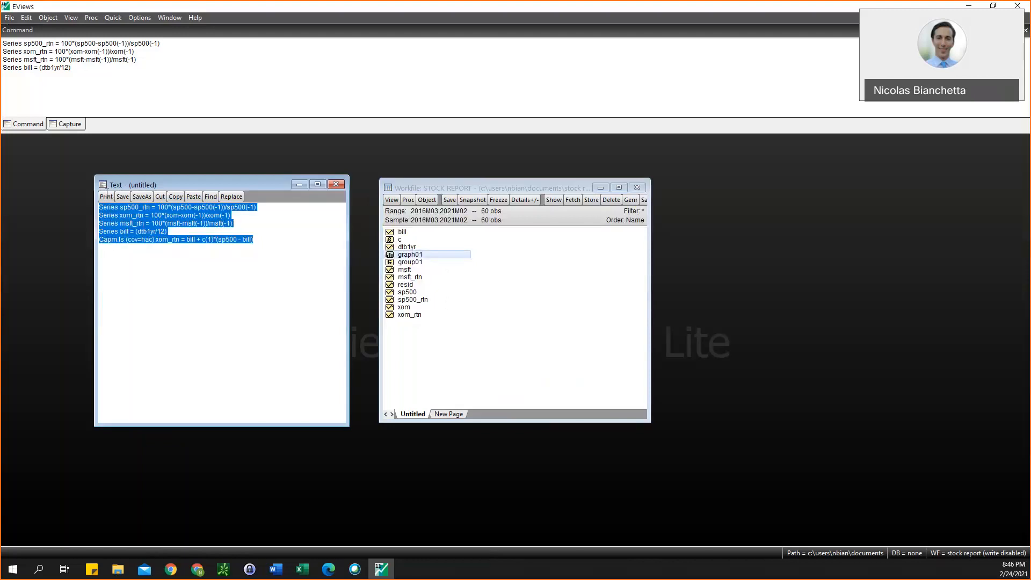
left_click(147, 239)
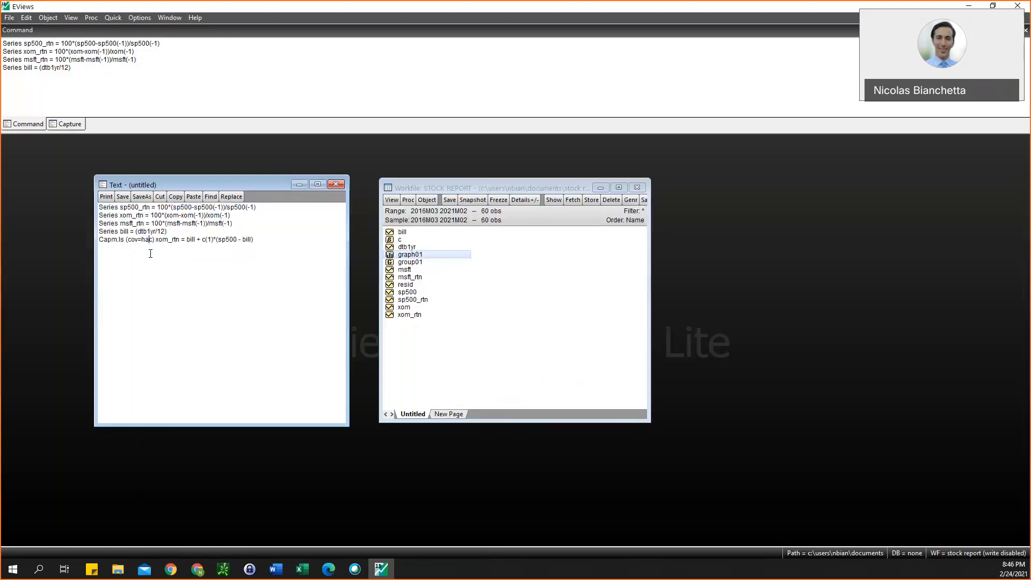
left_click(572, 31)
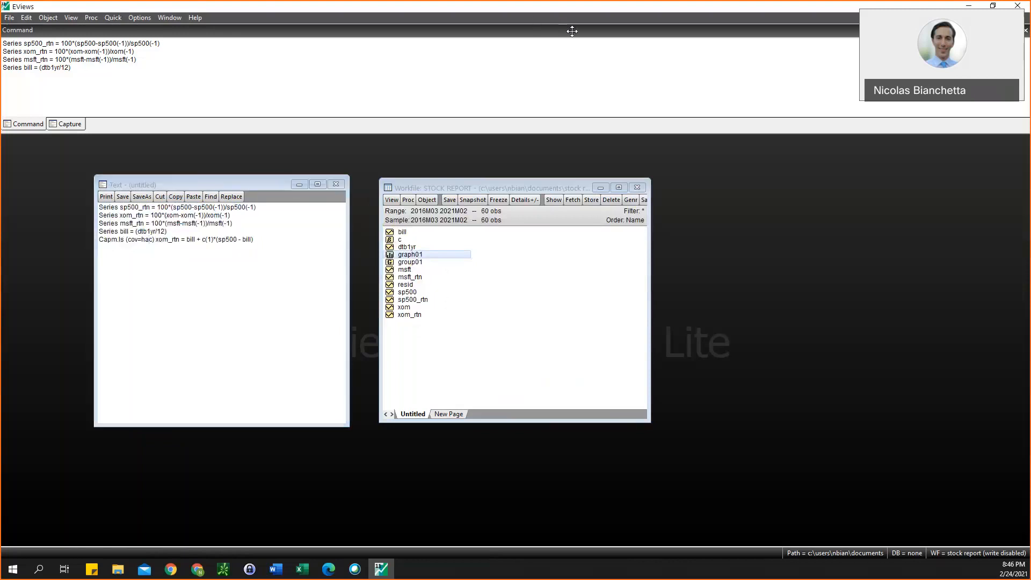